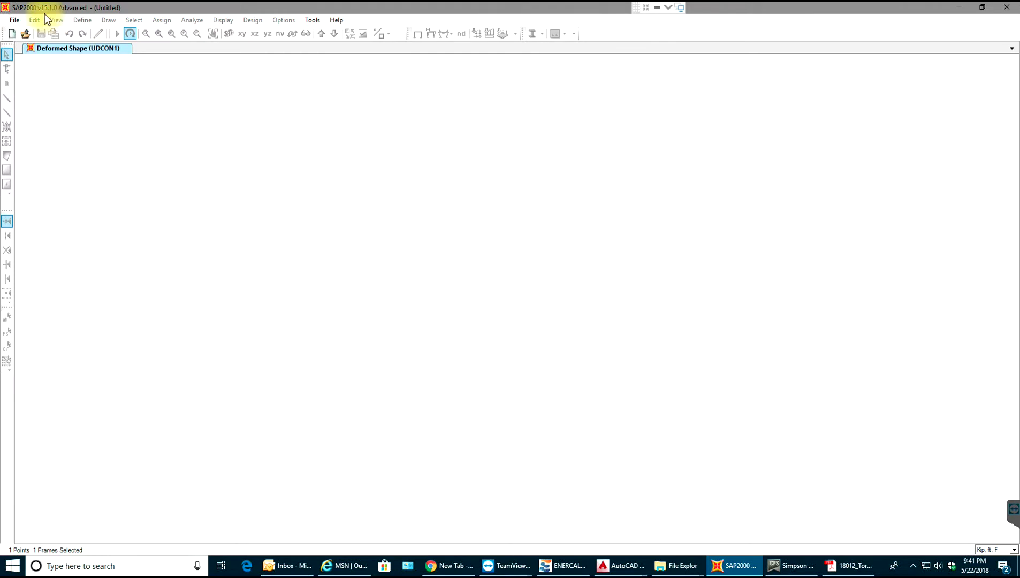
- Start a new model from the Grid Only template with default Kip, ft, F units
left_click(14, 20)
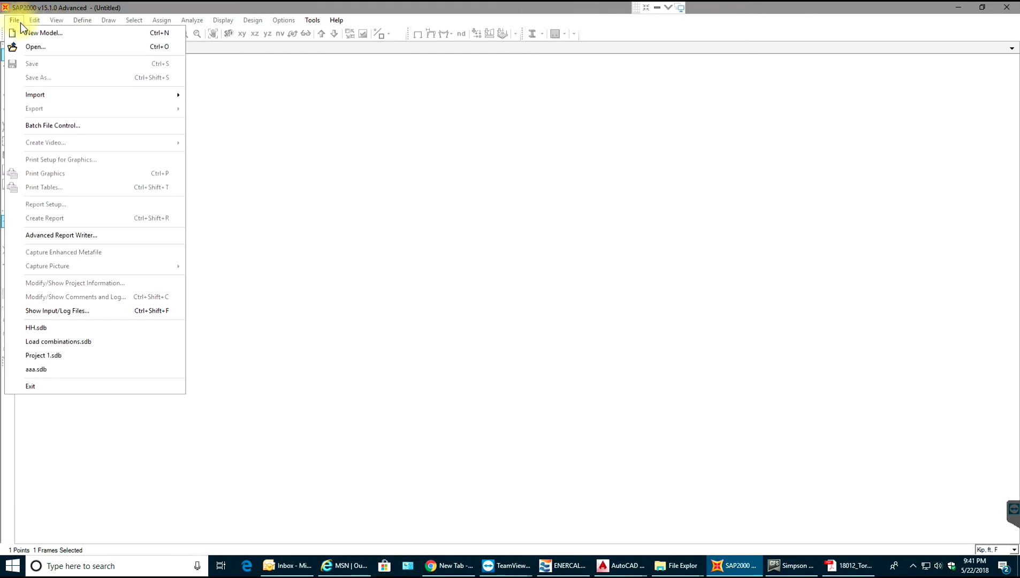
left_click(30, 34)
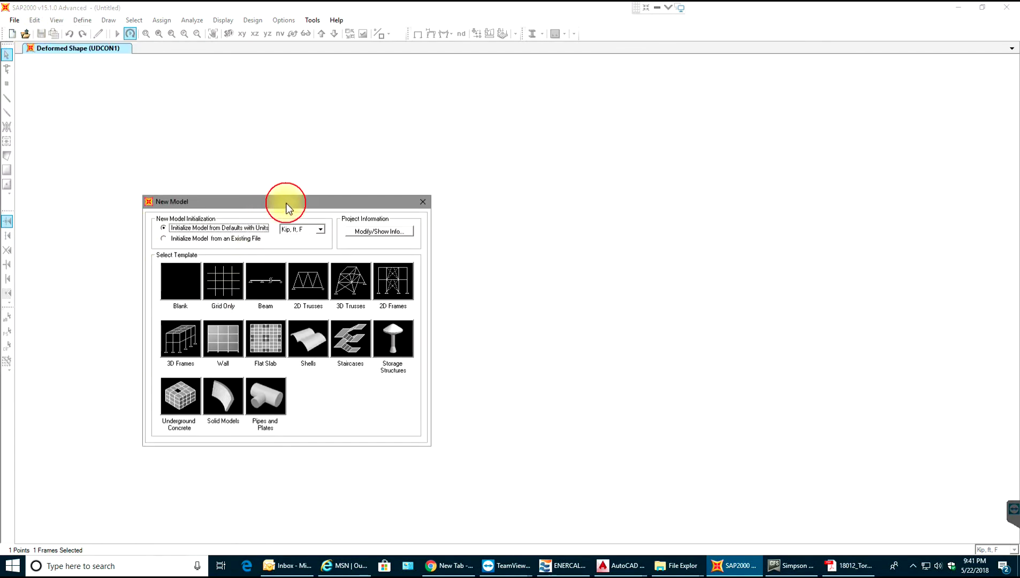
left_click_drag(284, 204, 495, 154)
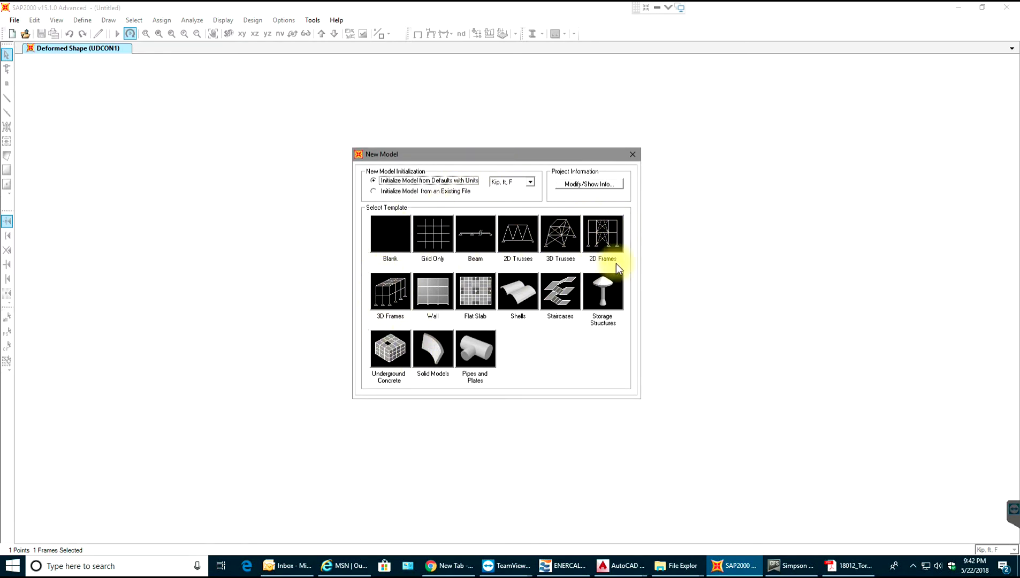
left_click(433, 240)
left_click_drag(337, 198, 545, 125)
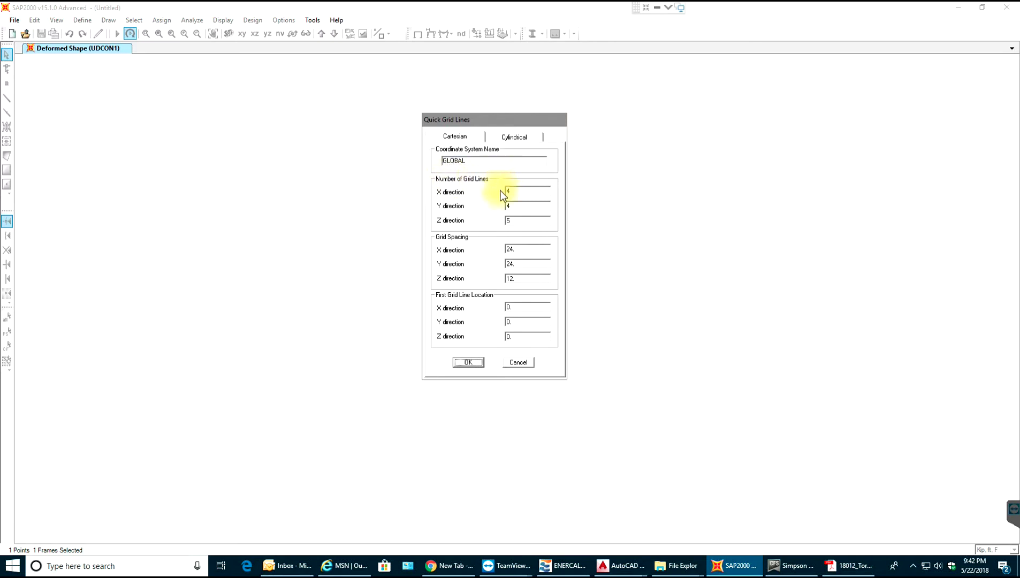
- Set the number of Cartesian grid lines to 4 in X, 1 in Y and 4 in Z
double_click(517, 192)
double_click(515, 191)
double_click(512, 204)
double_click(507, 220)
- Space the grid lines 14 ft apart in X and 10 ft apart in Z, and create the grid
double_click(508, 248)
double_click(517, 264)
type("1")
left_click(528, 275)
double_click(522, 279)
left_click(471, 363)
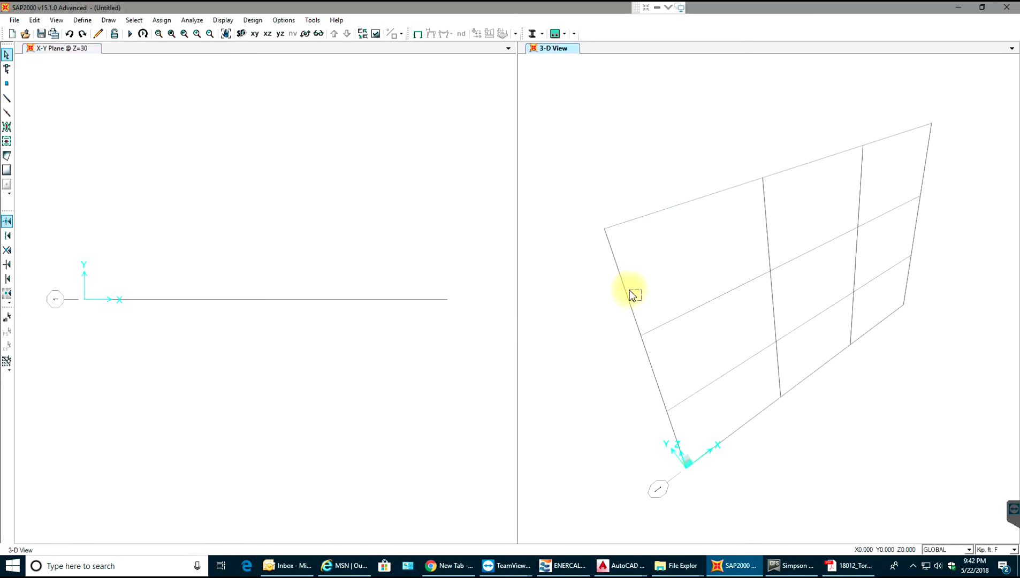
middle_click_drag(648, 323, 667, 334)
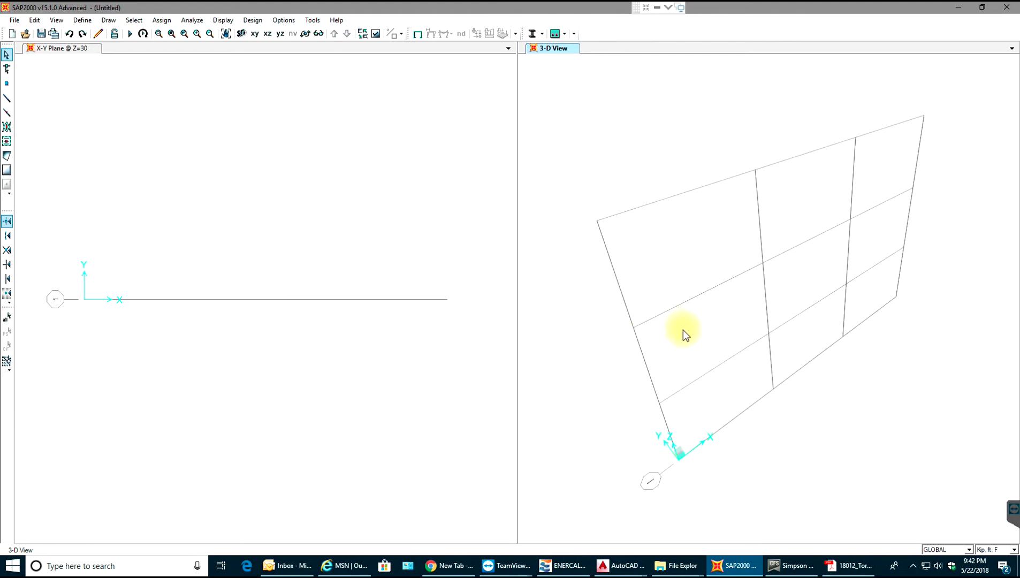
middle_click_drag(681, 346, 654, 331)
scroll(662, 292, "down", 2)
scroll(663, 293, "up", 3)
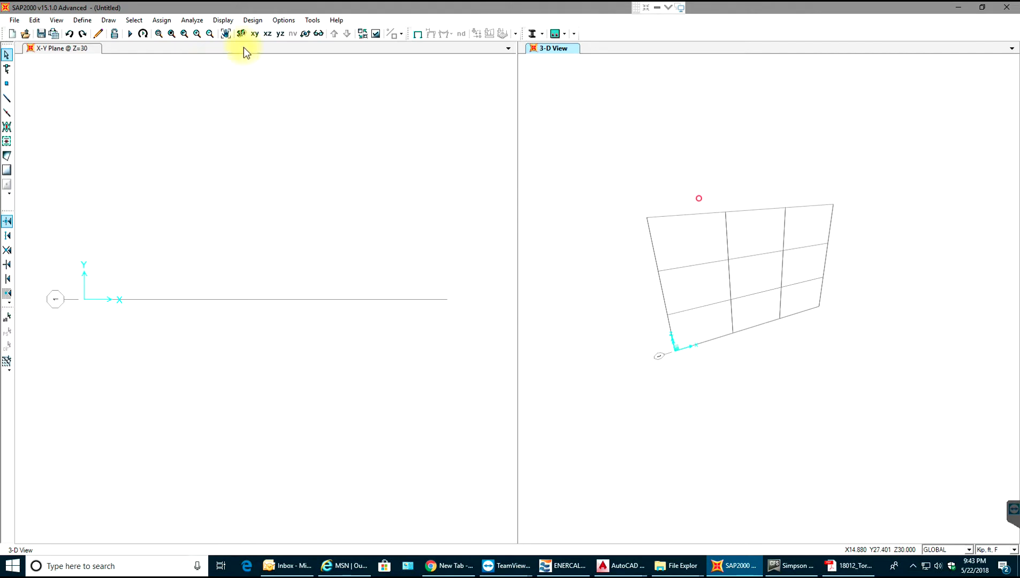
left_click(267, 33)
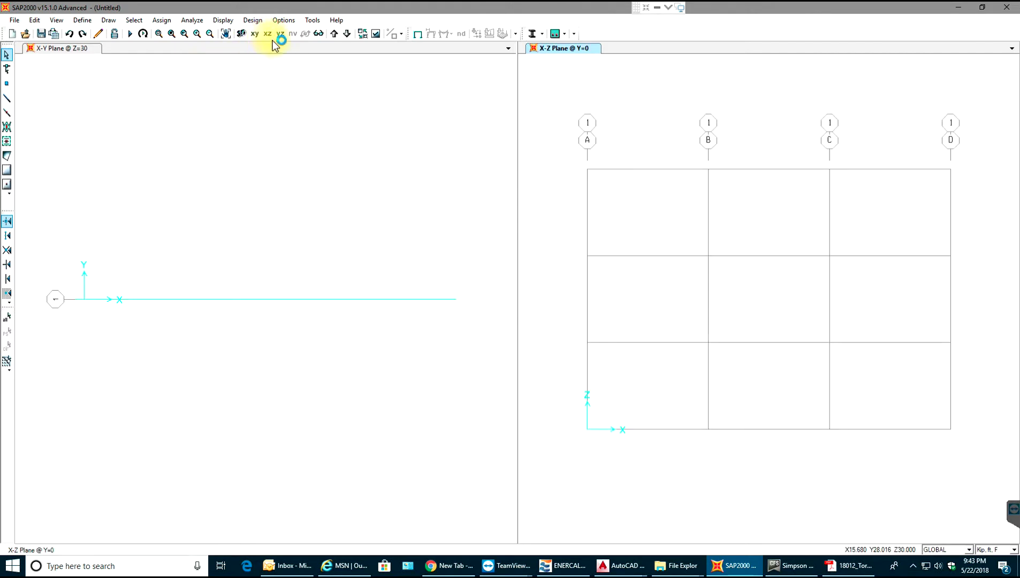
left_click(242, 35)
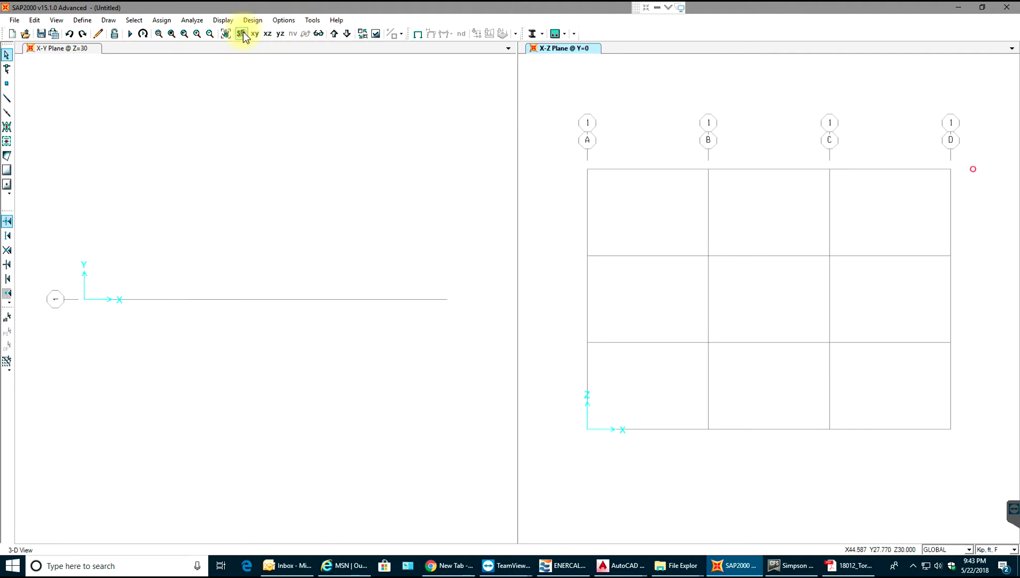
- Switch the plan view window to the X-Z plane at Y=0
left_click(282, 130)
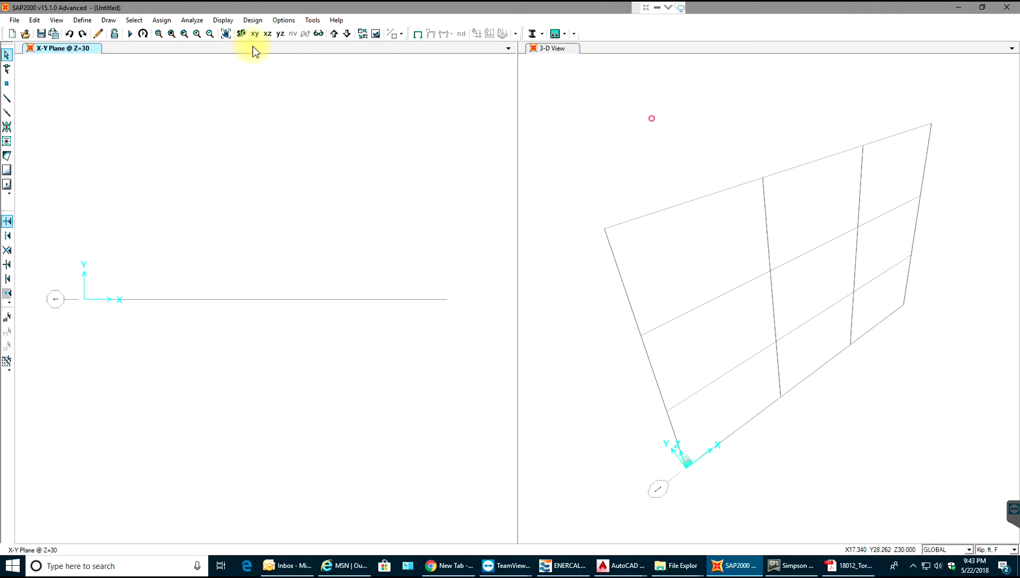
left_click(268, 33)
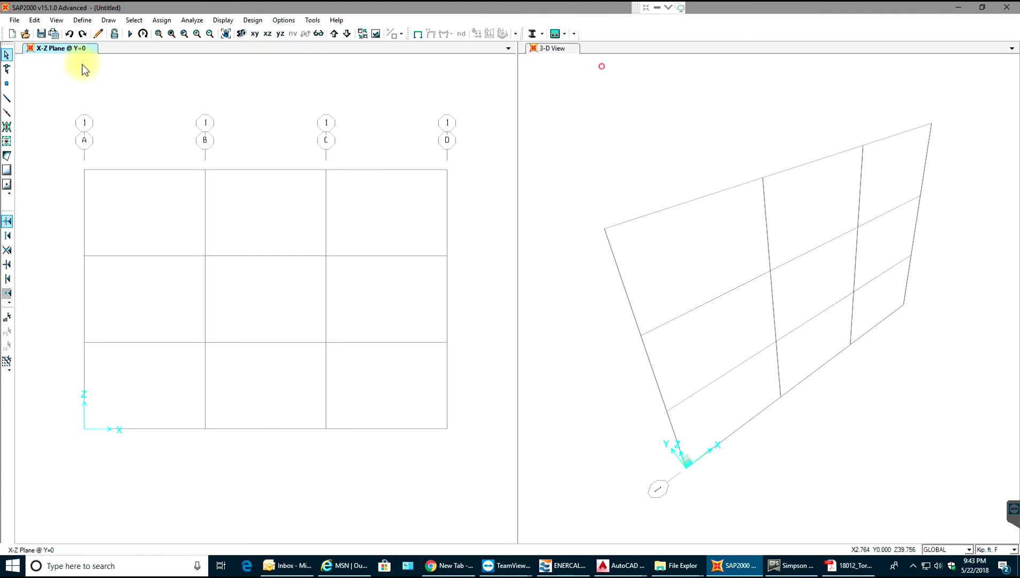
- Add a United States customary concrete material with grade f'c 5000 psi to the model
left_click(82, 20)
left_click(83, 30)
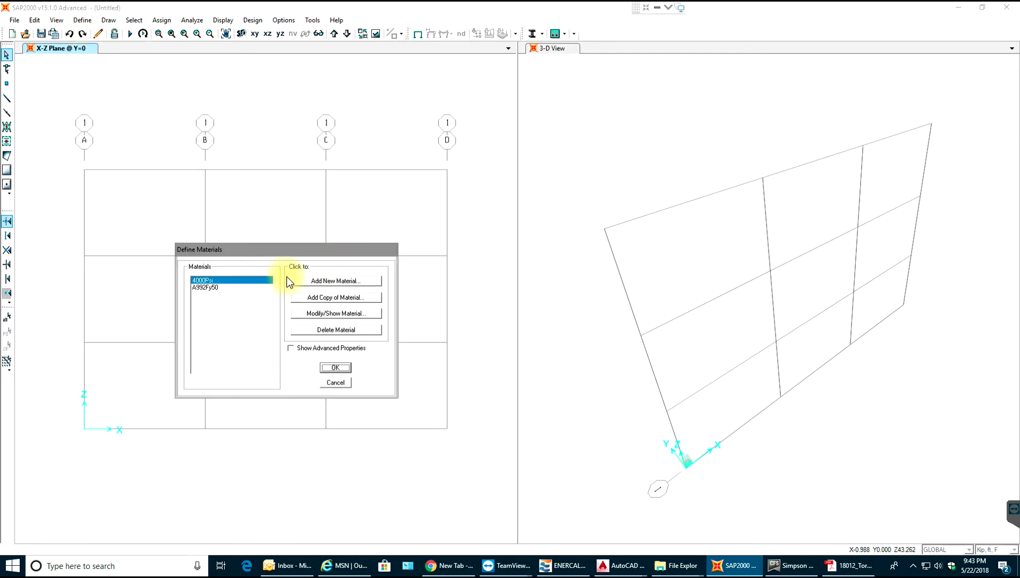
left_click(326, 281)
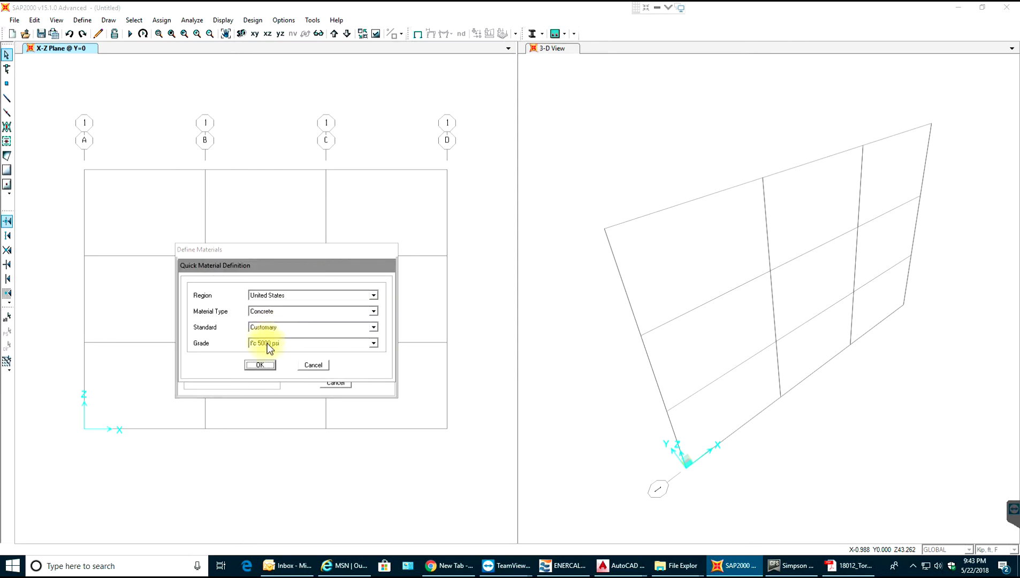
left_click(260, 365)
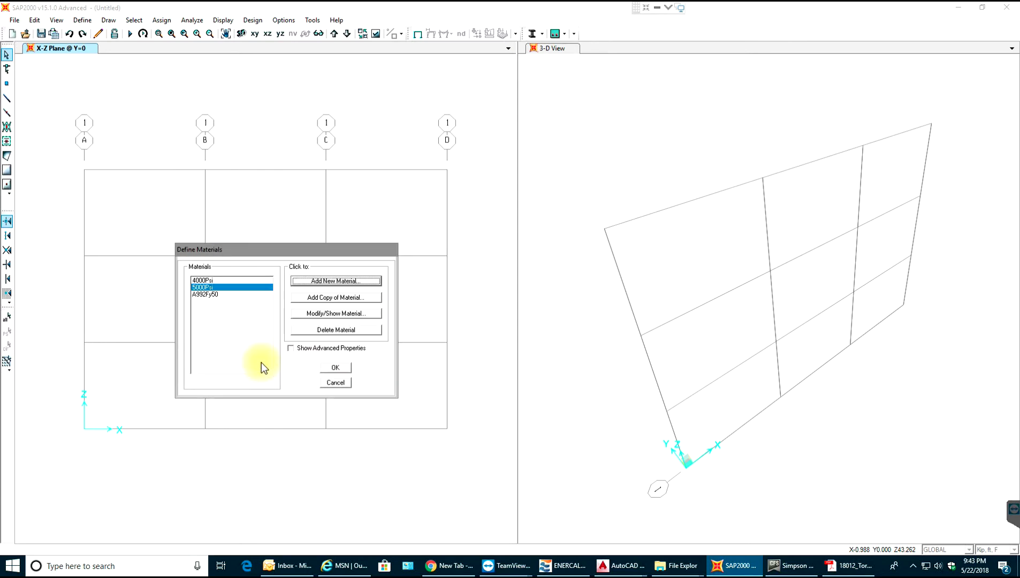
left_click(333, 368)
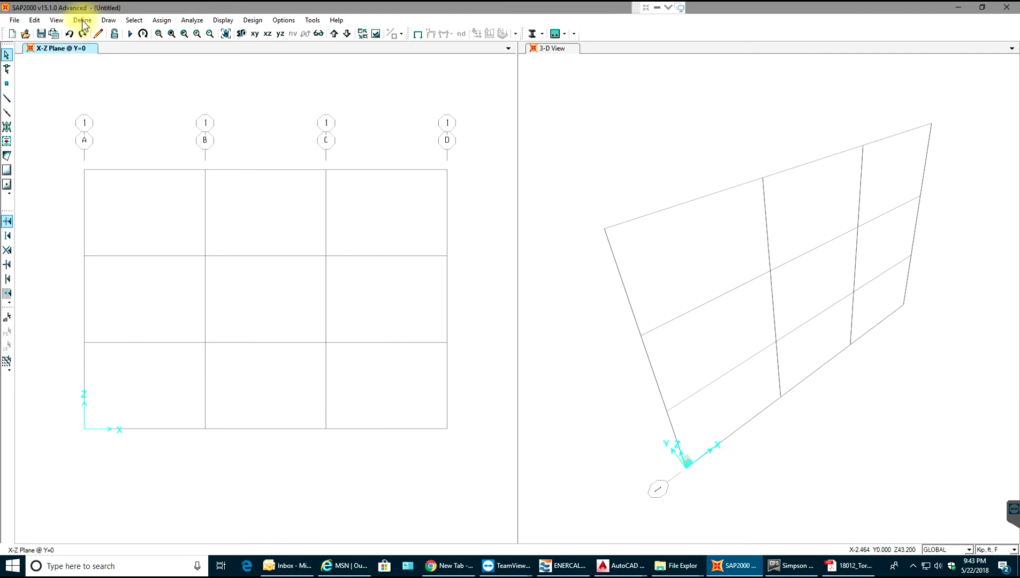
- Add a new rectangular concrete frame section and assign it the 5000Psi material
left_click(82, 22)
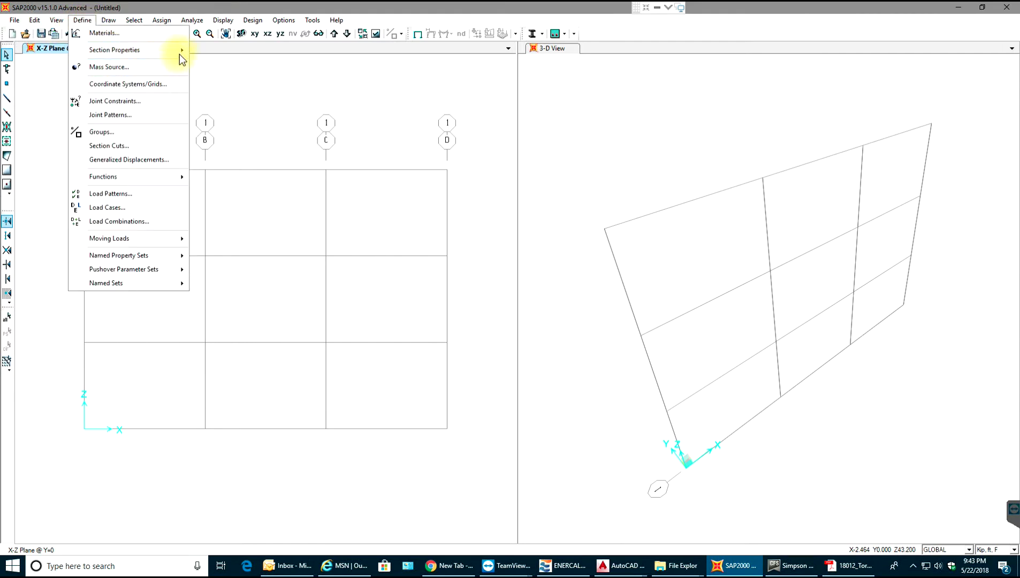
mouse_move(181, 52)
left_click(221, 51)
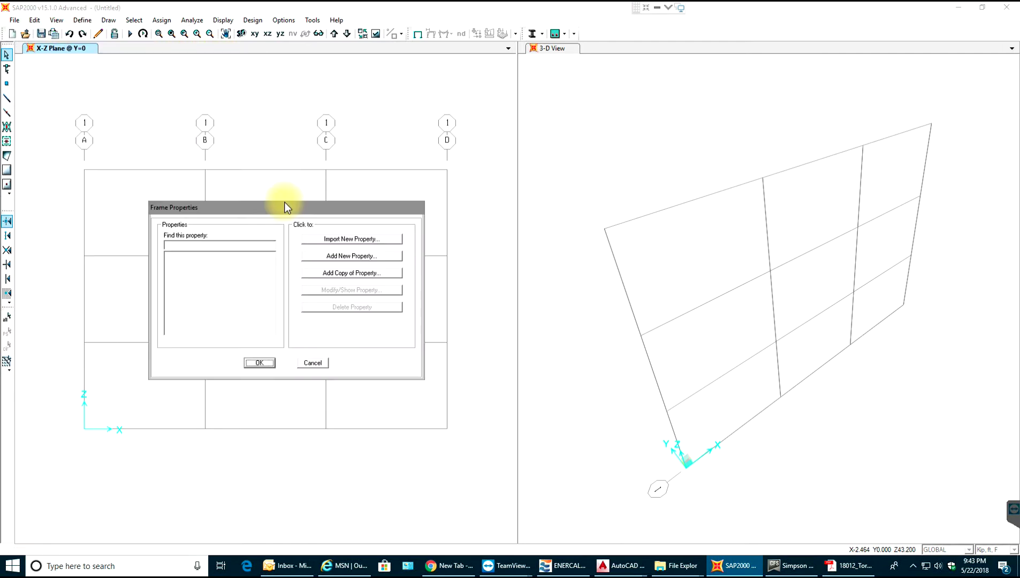
left_click(350, 256)
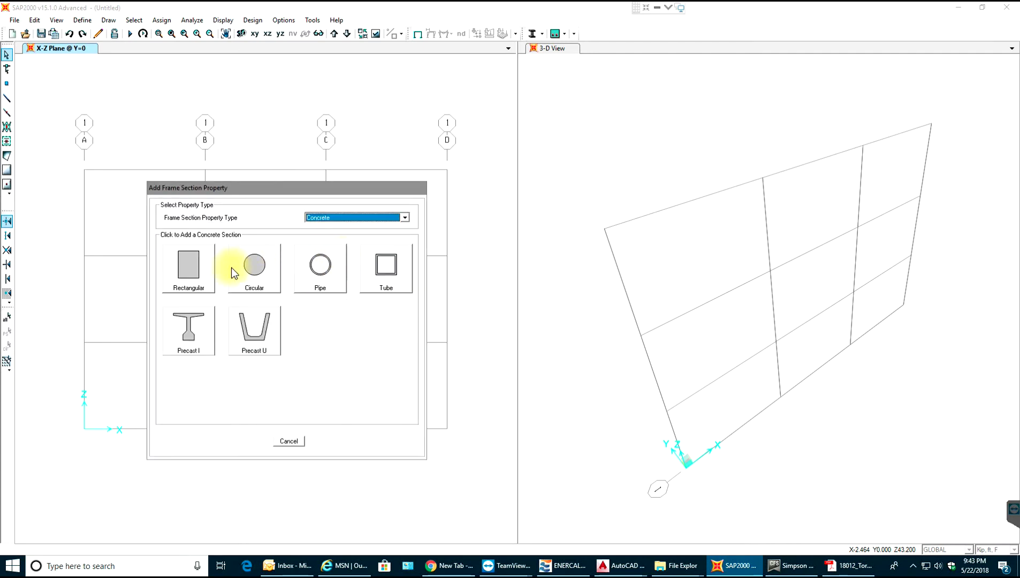
left_click(196, 269)
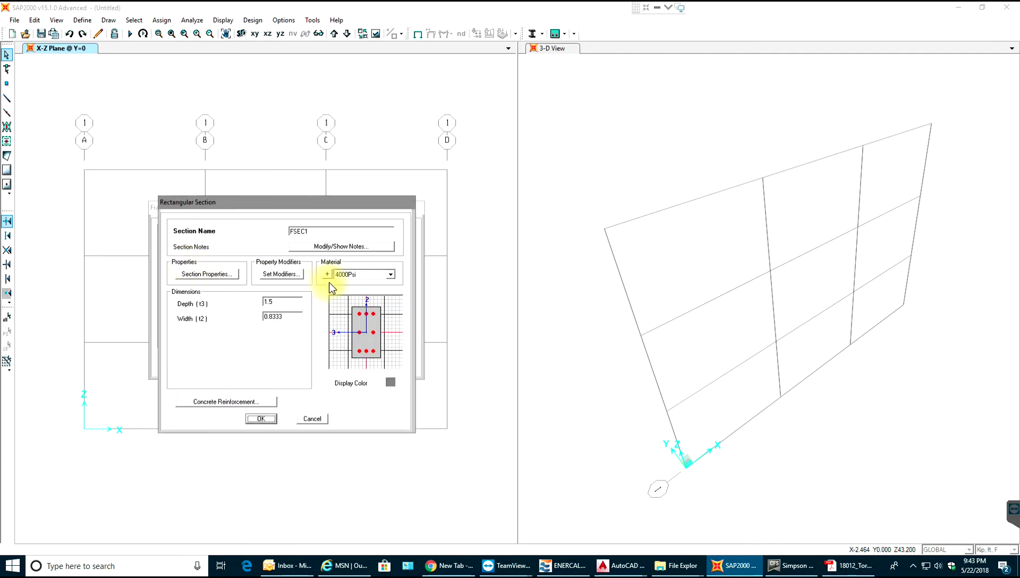
left_click(342, 274)
left_click(345, 290)
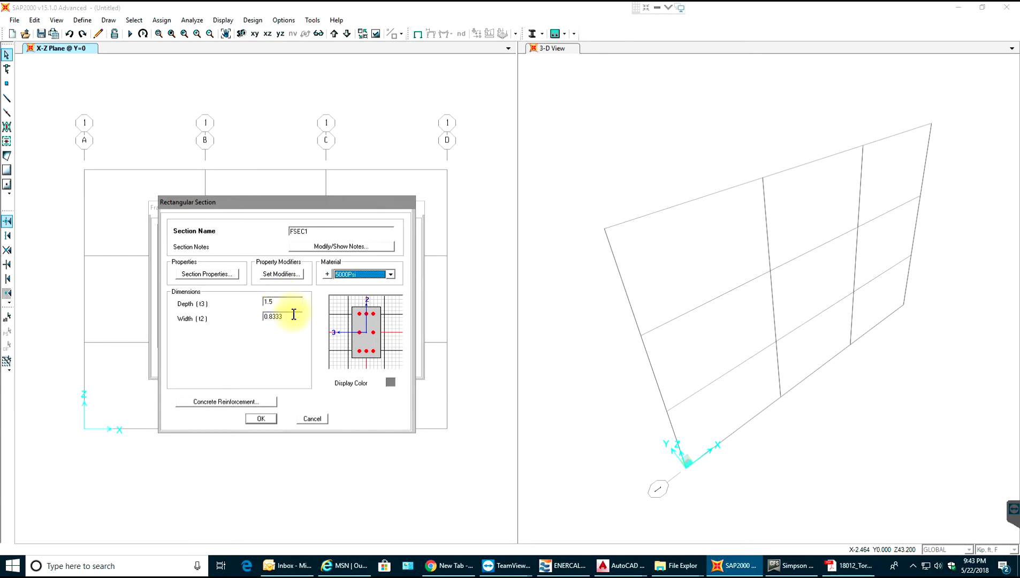
- Set the rectangular section's width to 12 ft and accept its default concrete column reinforcement data
left_click(273, 316)
left_click_drag(265, 317, 303, 321)
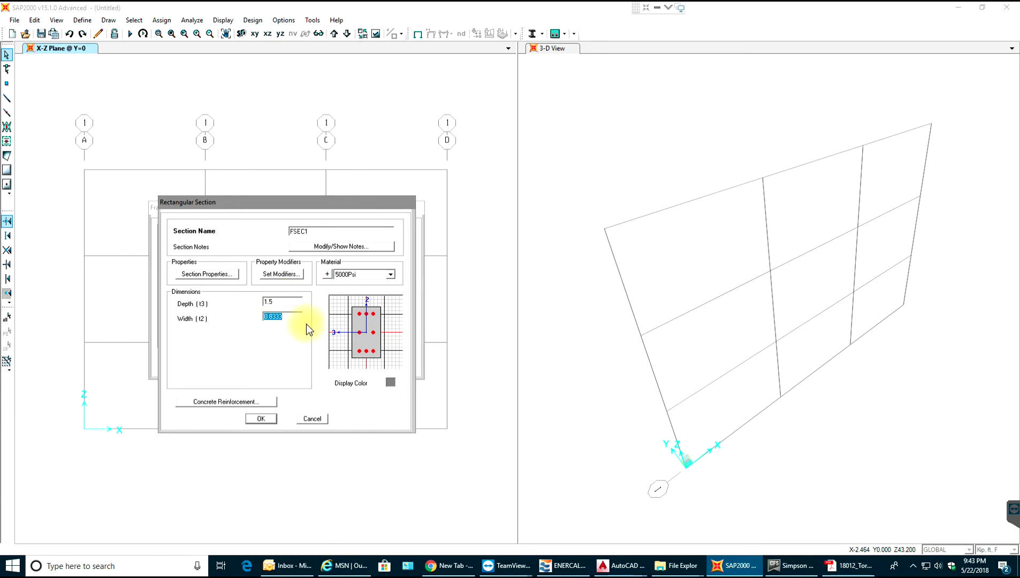
type("12")
left_click(228, 401)
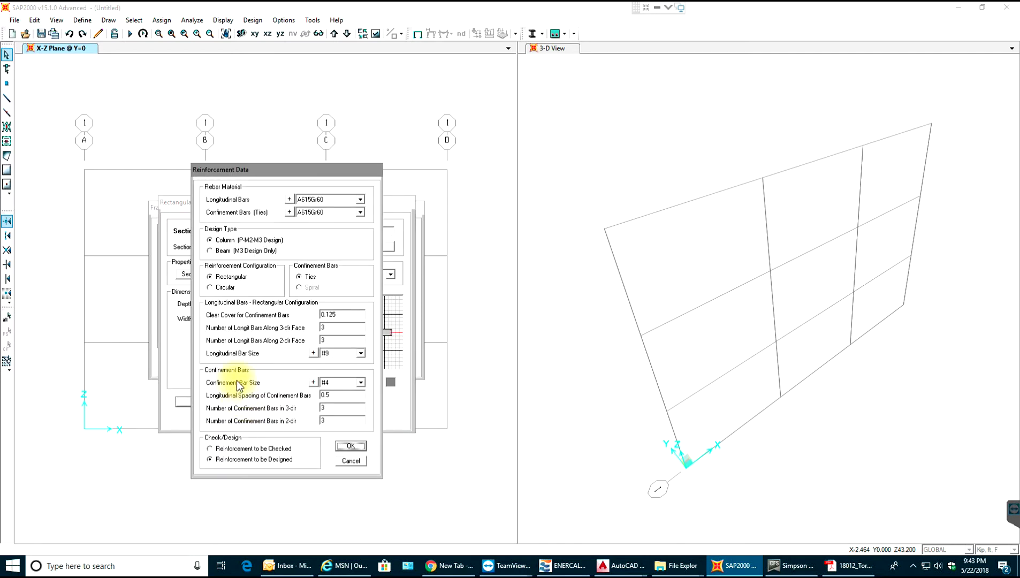
left_click(343, 444)
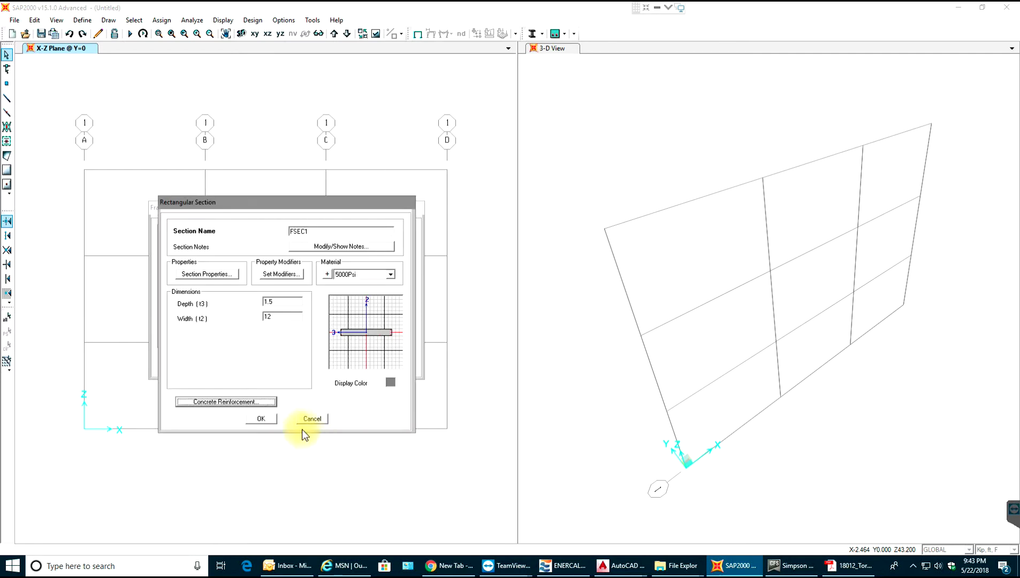
left_click(261, 419)
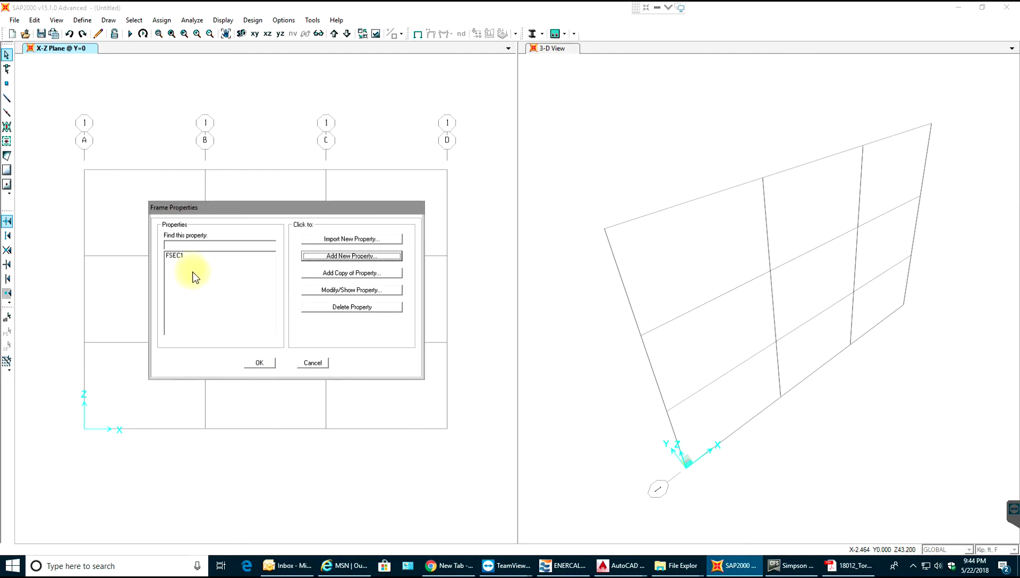
- Rename the rectangular frame section to Rec and accept the frame properties
left_click(336, 291)
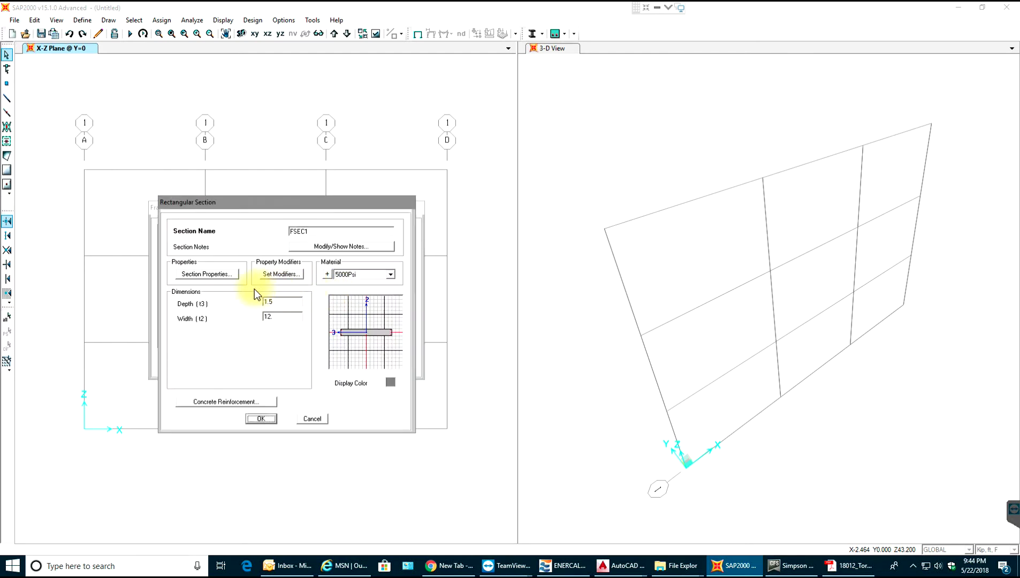
left_click(308, 231)
left_click(266, 422)
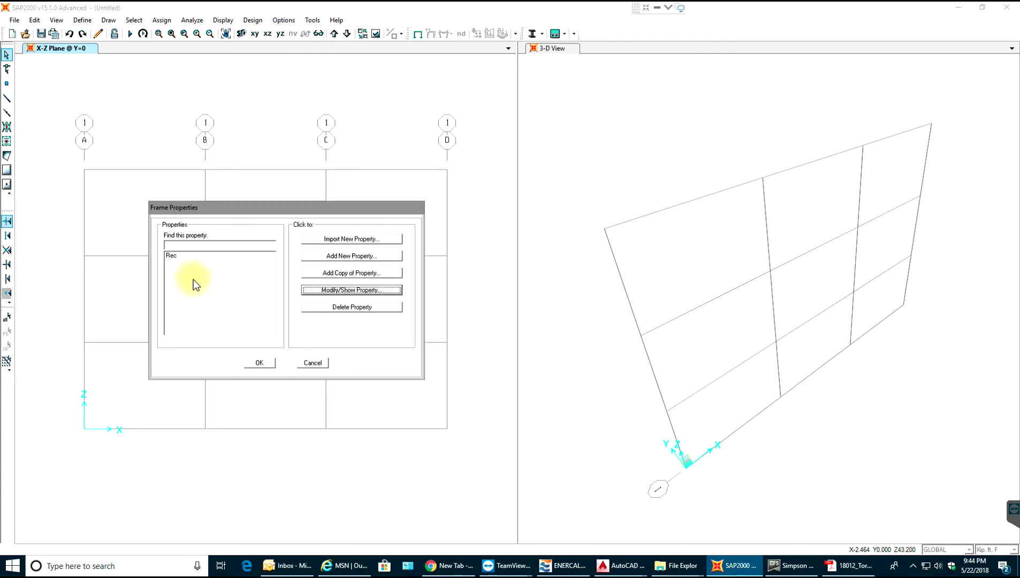
left_click(174, 257)
left_click(265, 362)
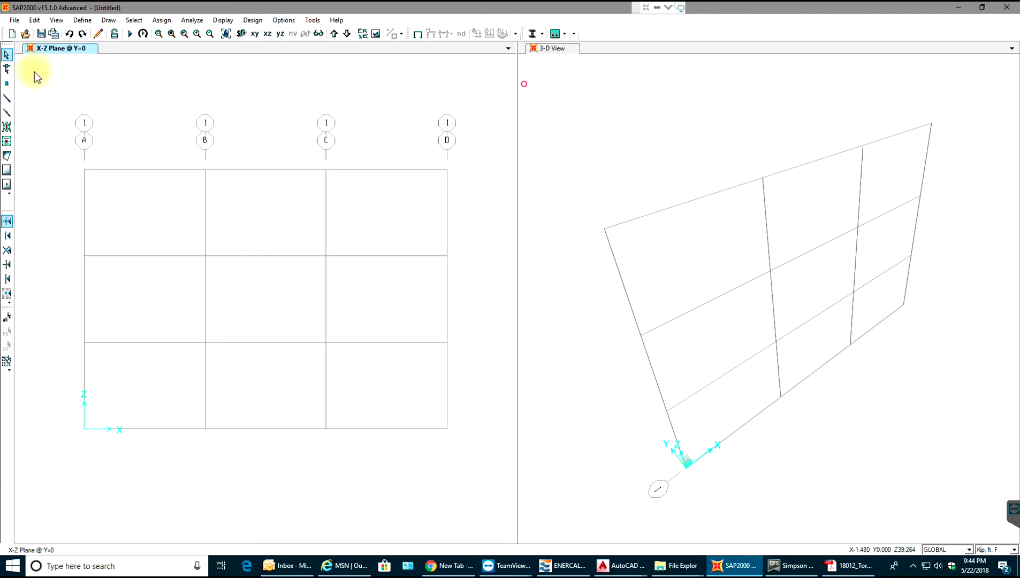
- Draw a straight frame column with the Rec section along grid line A, from the base to the highest grid level
left_click(7, 100)
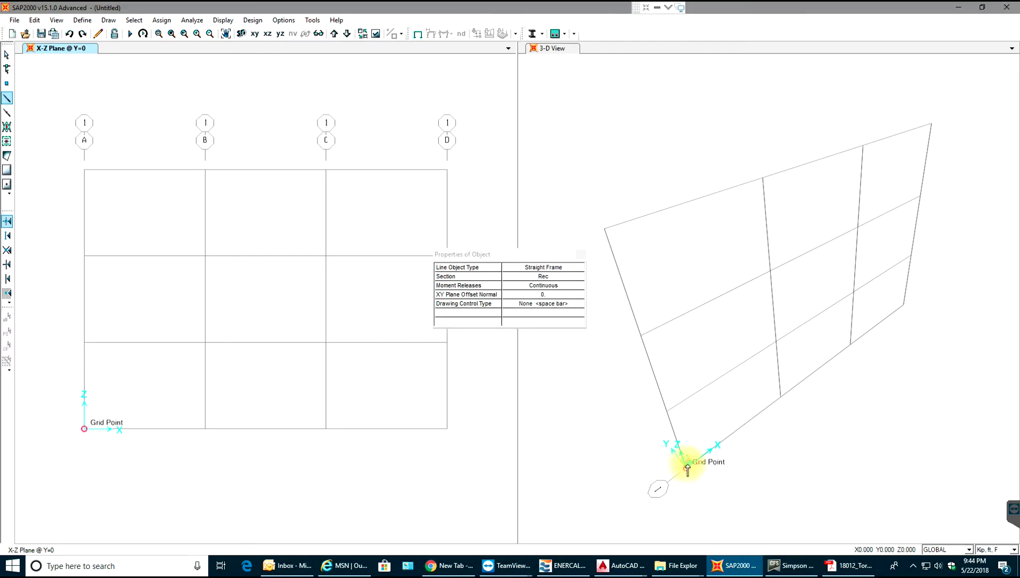
left_click(674, 449)
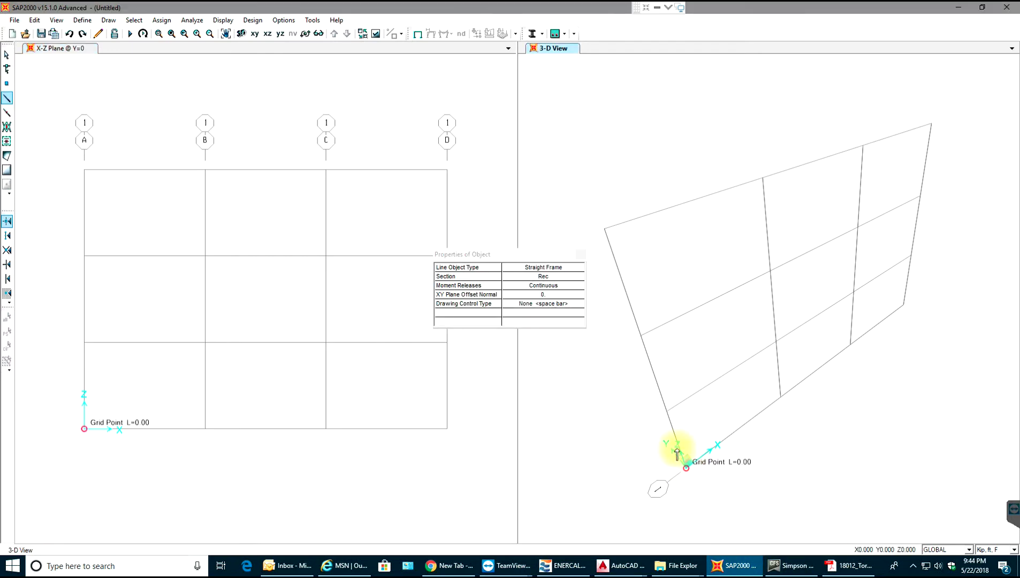
left_click(606, 227)
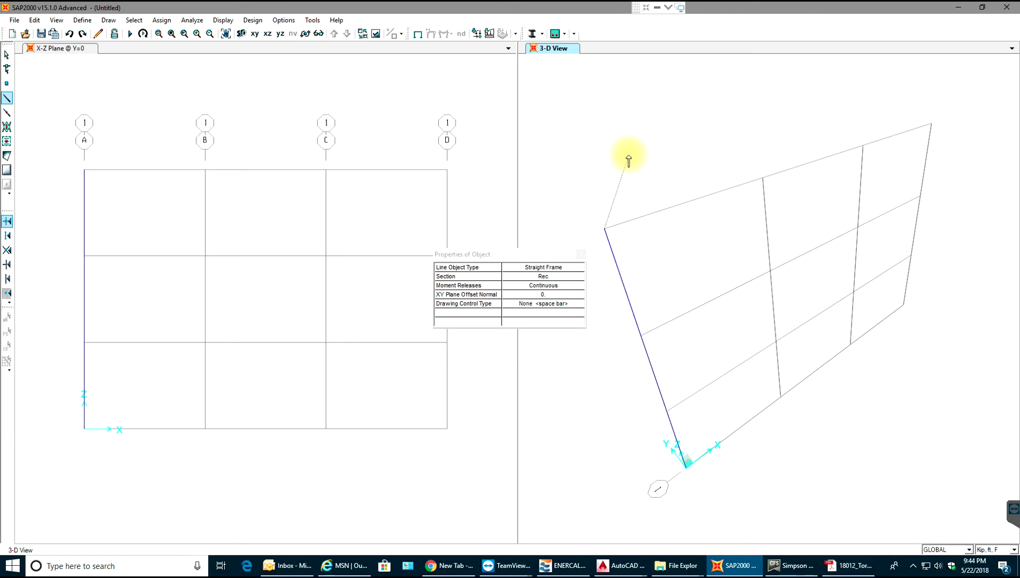
key("Escape")
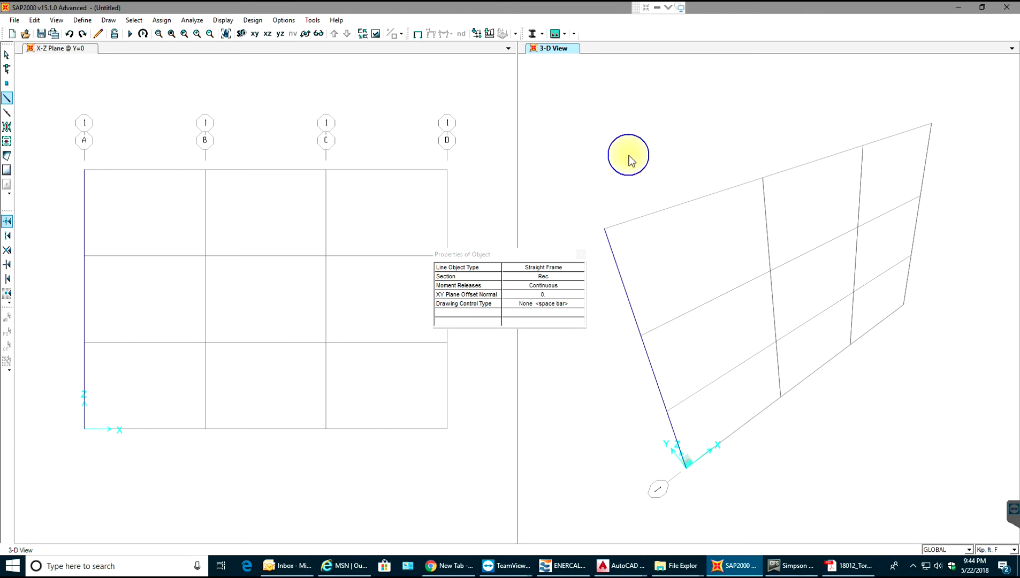
- Draw full-height Rec frame columns along grid lines B, C and D
left_click(779, 396)
left_click(763, 179)
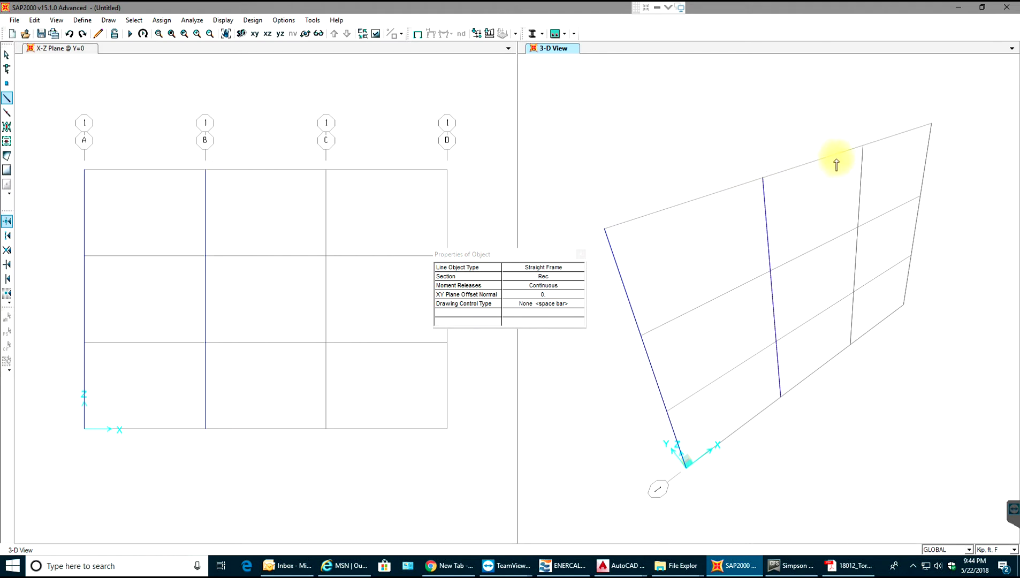
left_click(850, 344)
double_click(862, 144)
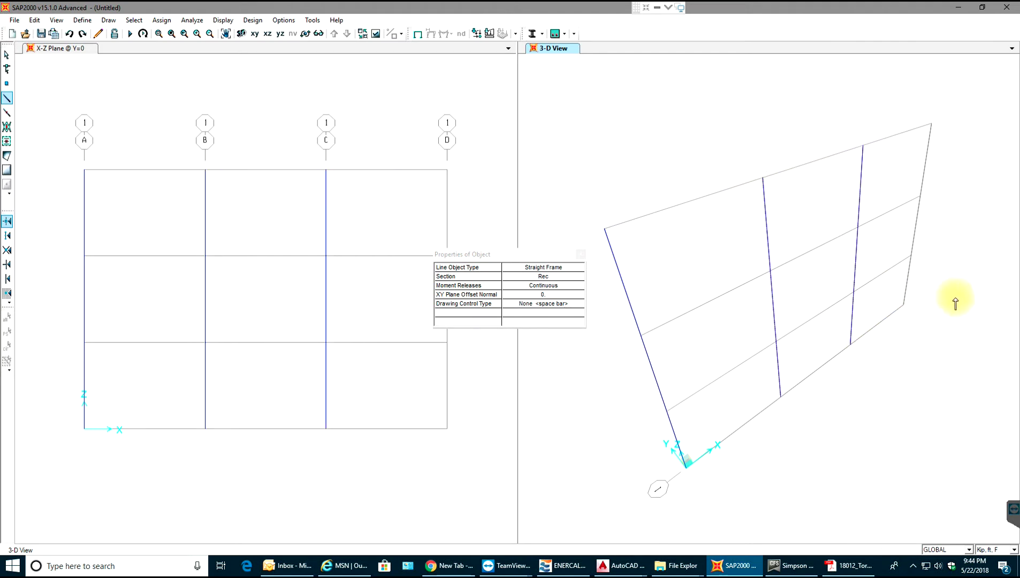
left_click(904, 305)
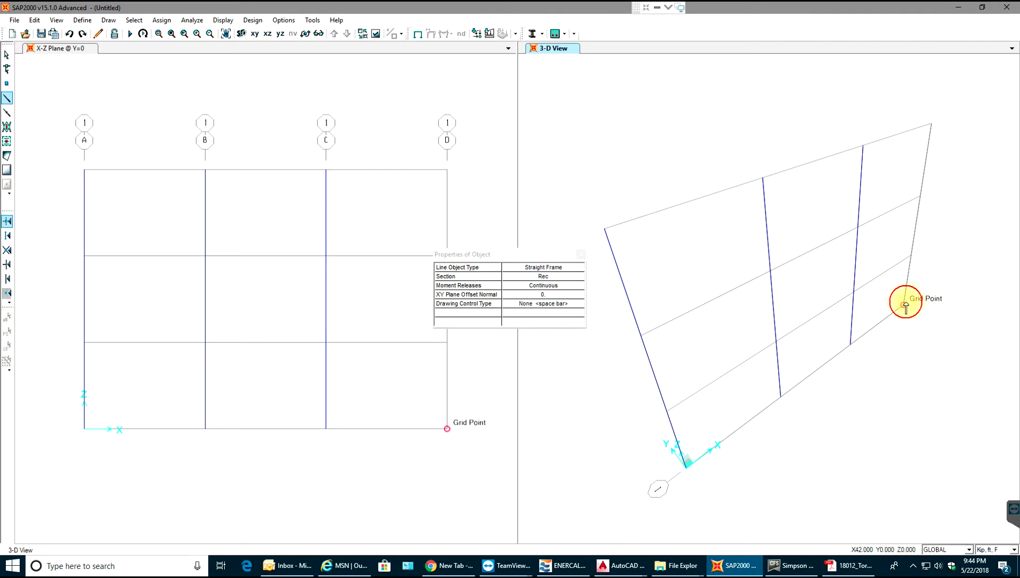
double_click(932, 126)
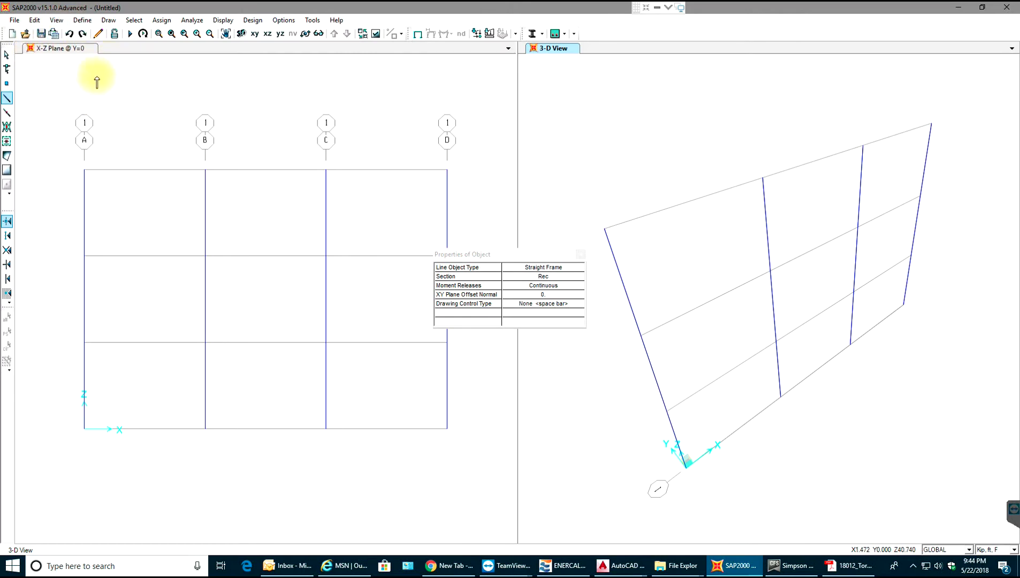
- Add a new rectangular concrete frame section and name it rec 2
left_click(81, 19)
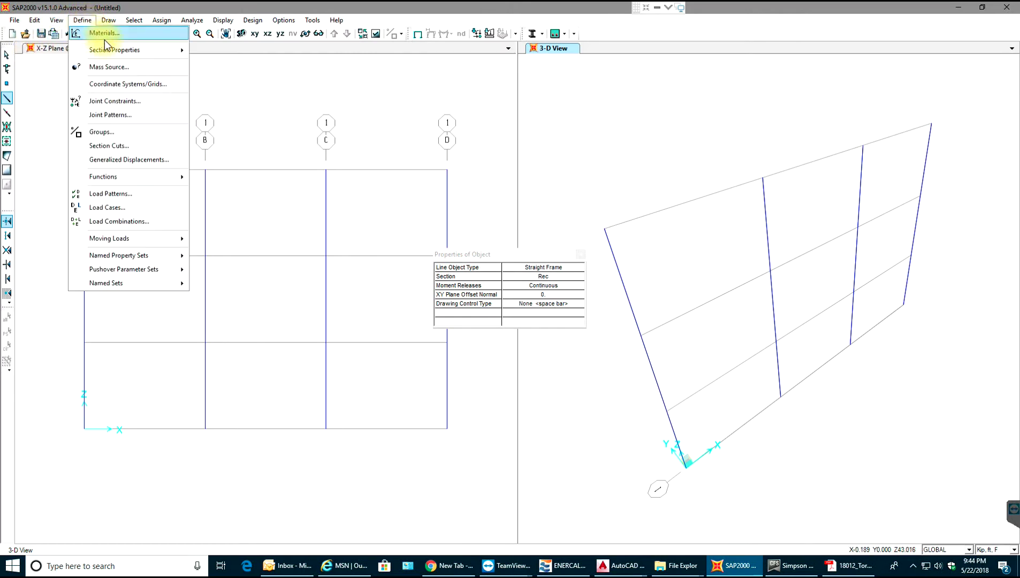
mouse_move(134, 50)
left_click(209, 50)
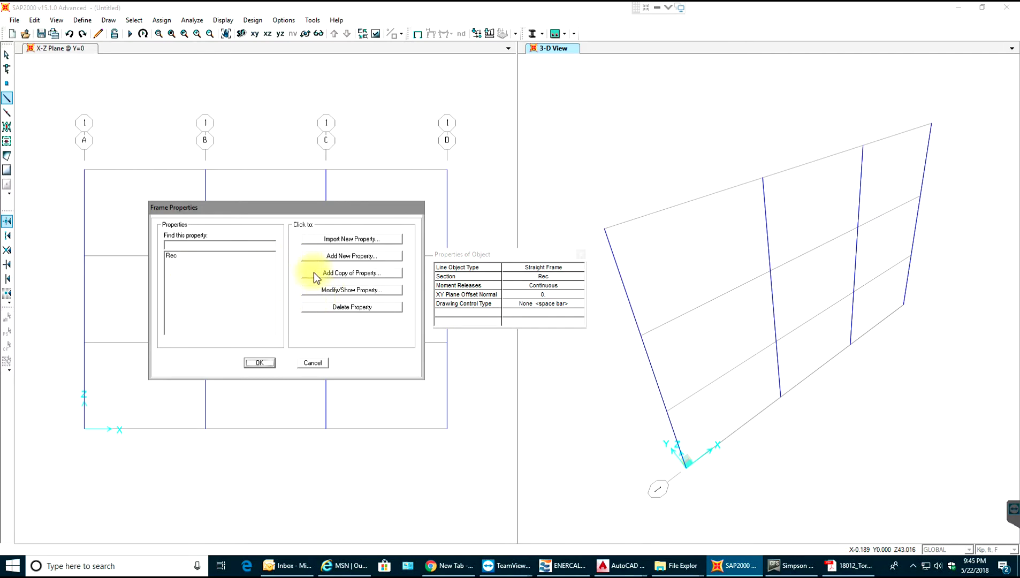
left_click(330, 256)
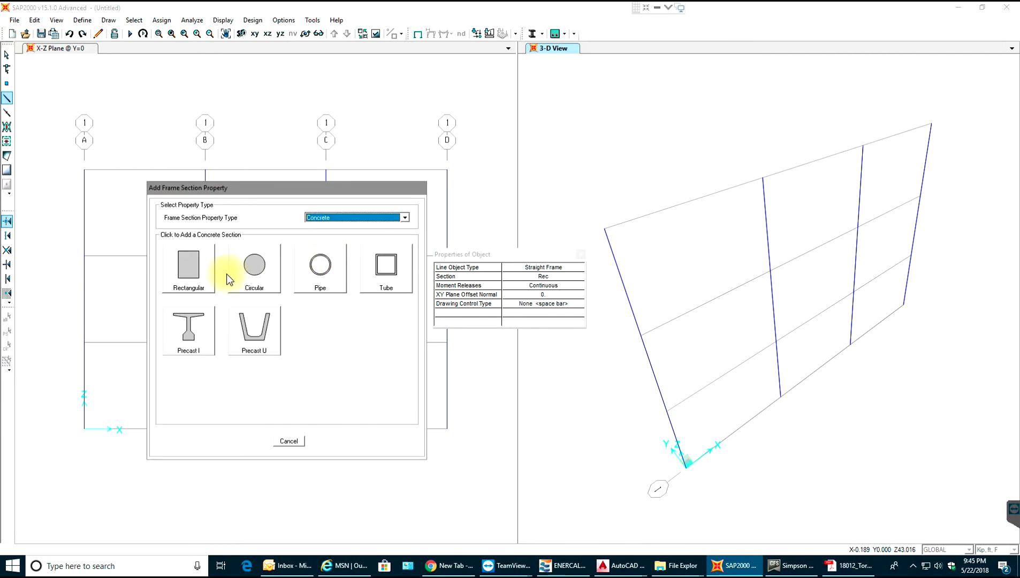
left_click(169, 274)
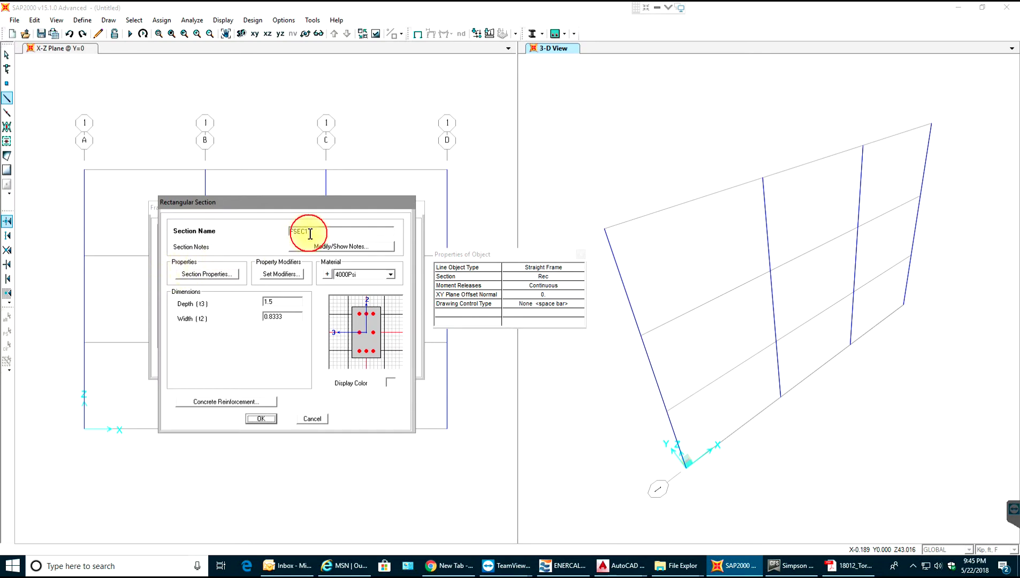
double_click(289, 231)
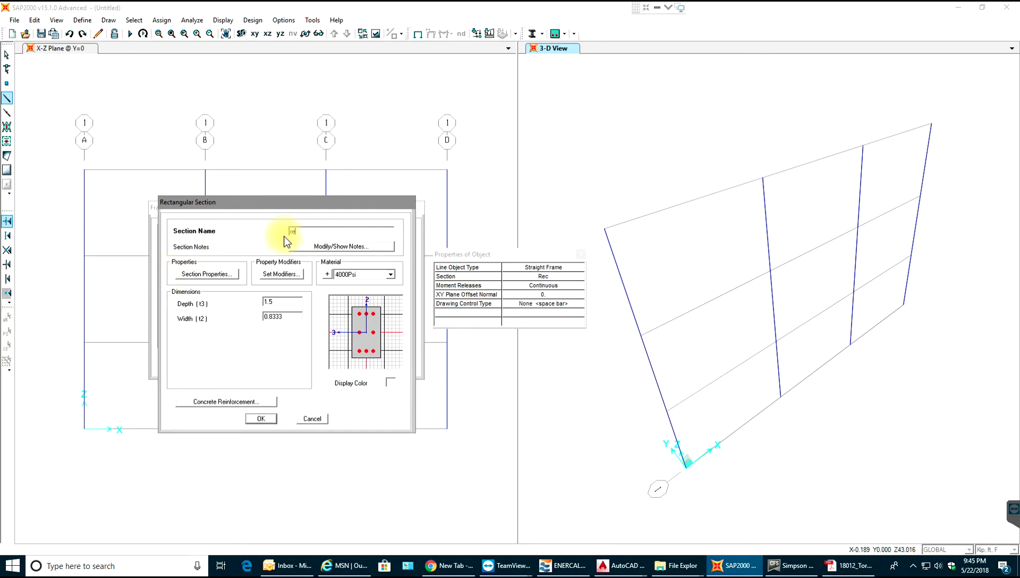
type("2")
- Set the rec 2 section's width to 1.5 ft and accept the frame properties
left_click(266, 316)
type("1.5")
left_click(262, 418)
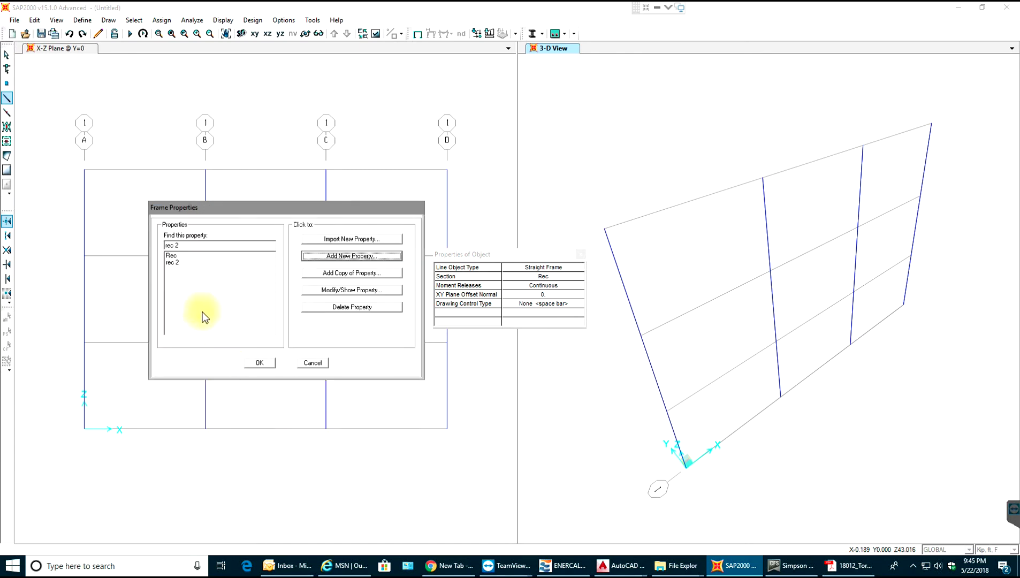
left_click(172, 263)
left_click(260, 362)
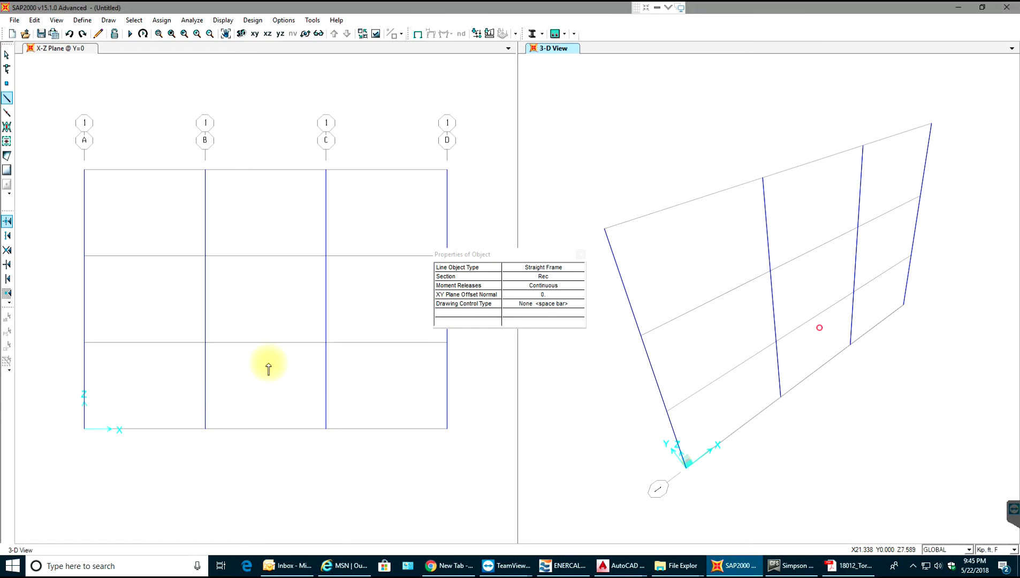
- Change the rec 2 section's material to 5000Psi and accept the frame properties
left_click(82, 20)
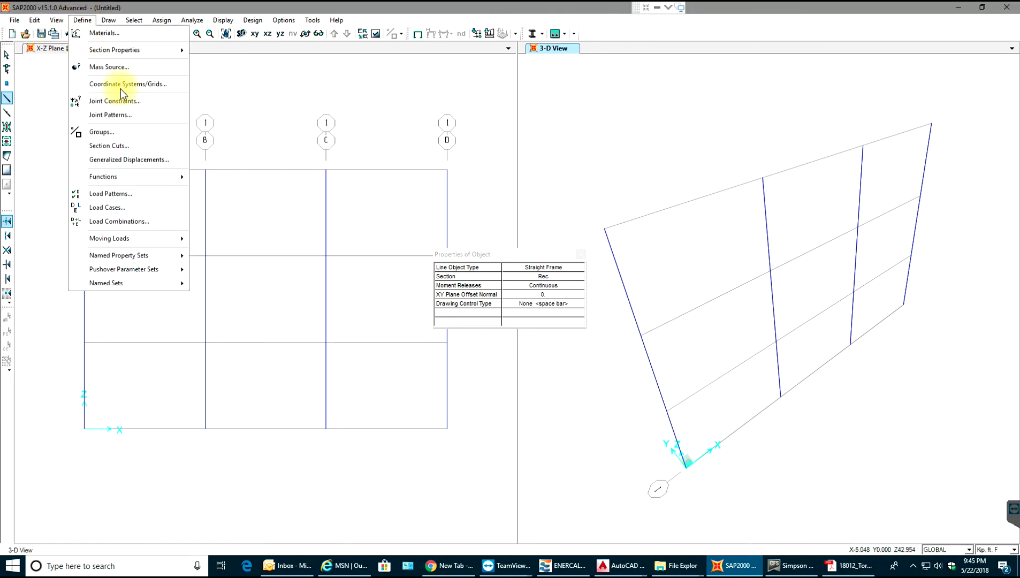
mouse_move(168, 49)
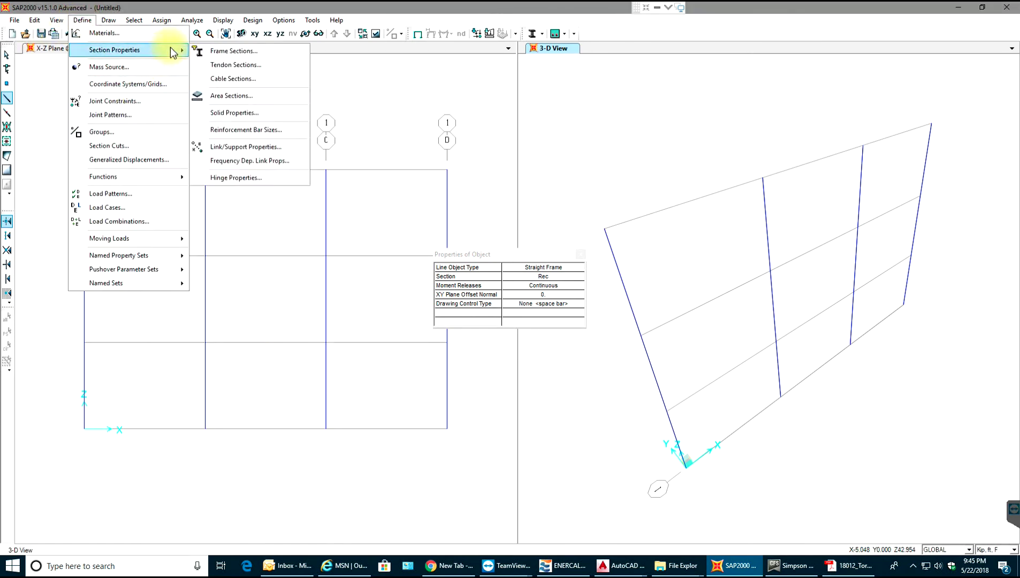
left_click(202, 49)
left_click(201, 262)
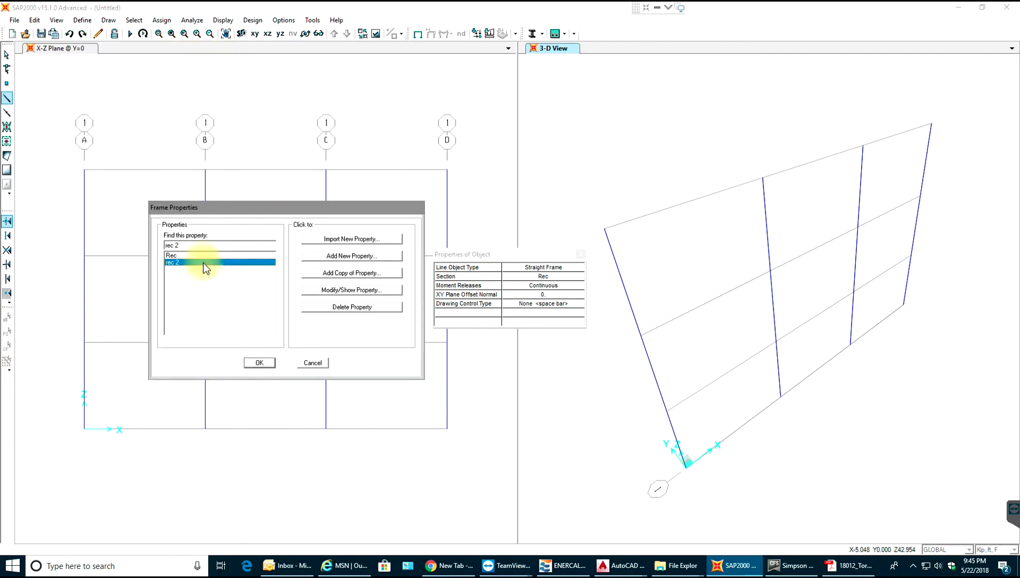
left_click(336, 291)
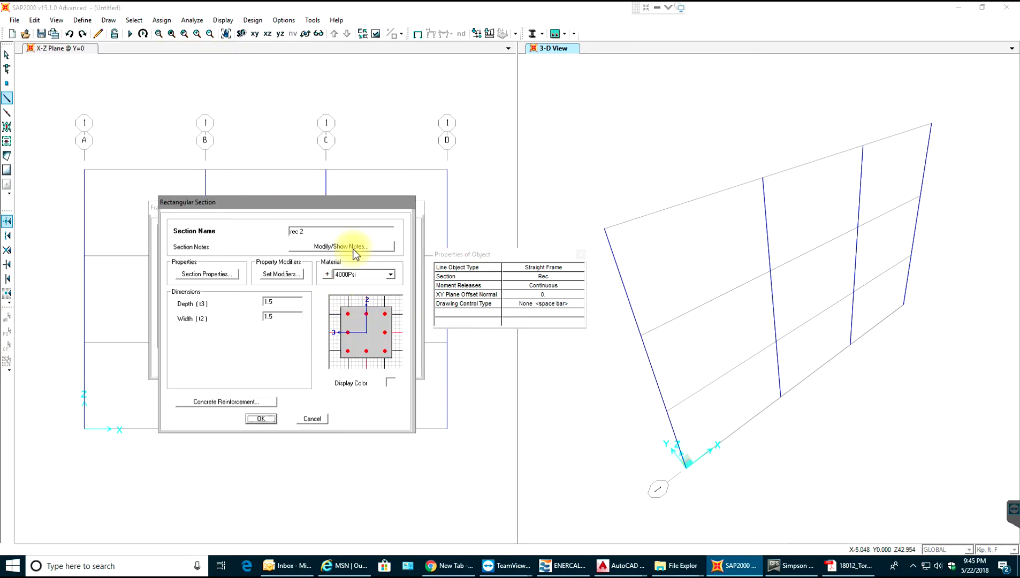
left_click(354, 275)
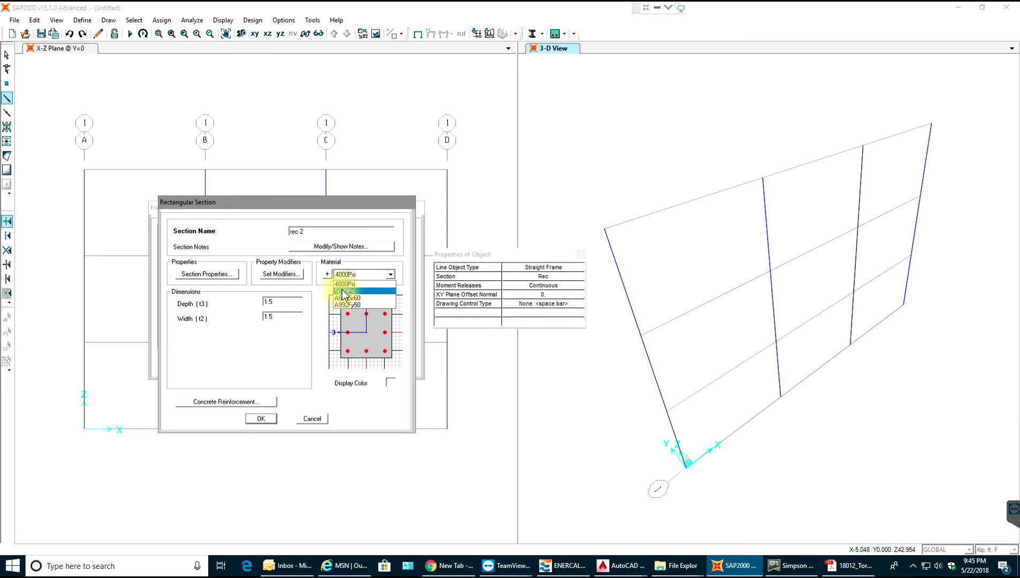
left_click(344, 291)
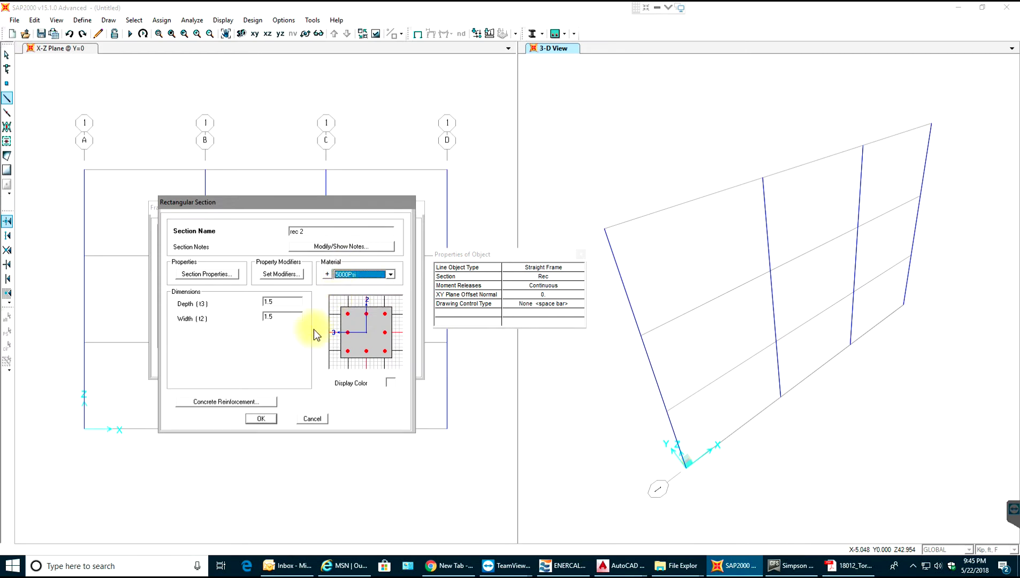
left_click(262, 420)
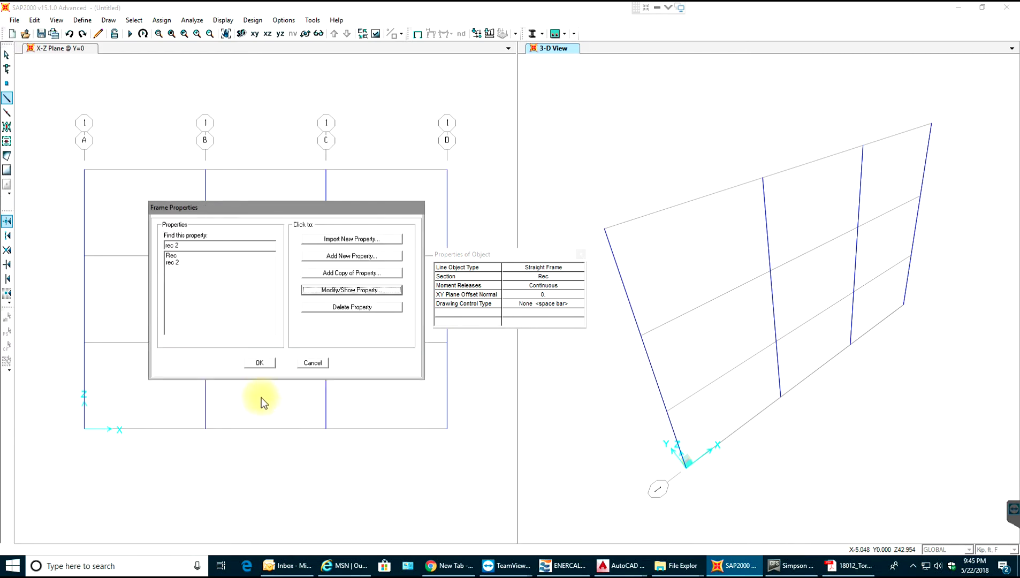
left_click(262, 363)
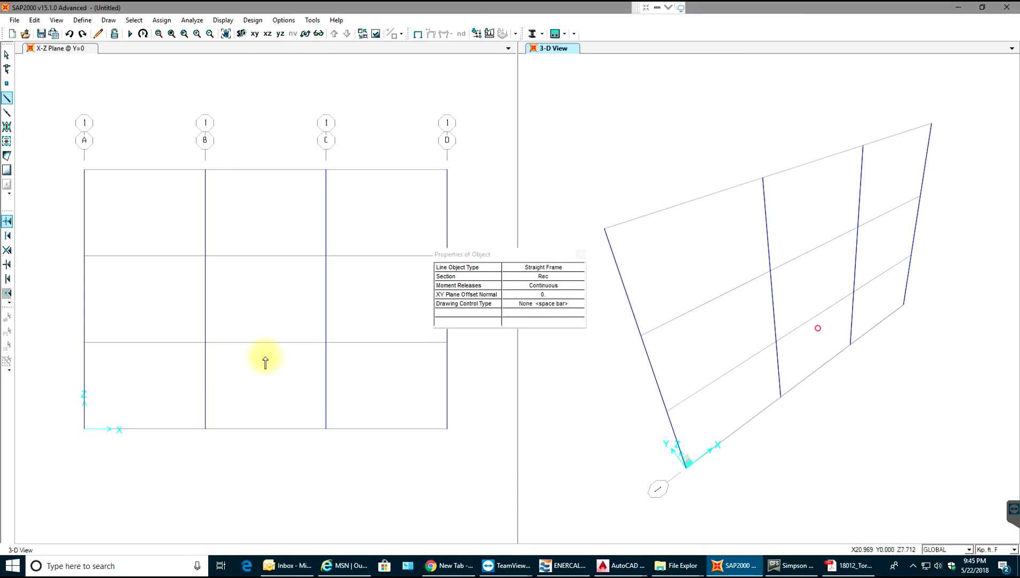
- Draw straight Rec frame beams from grid line A to D at each of the three levels above the base
left_click(84, 171)
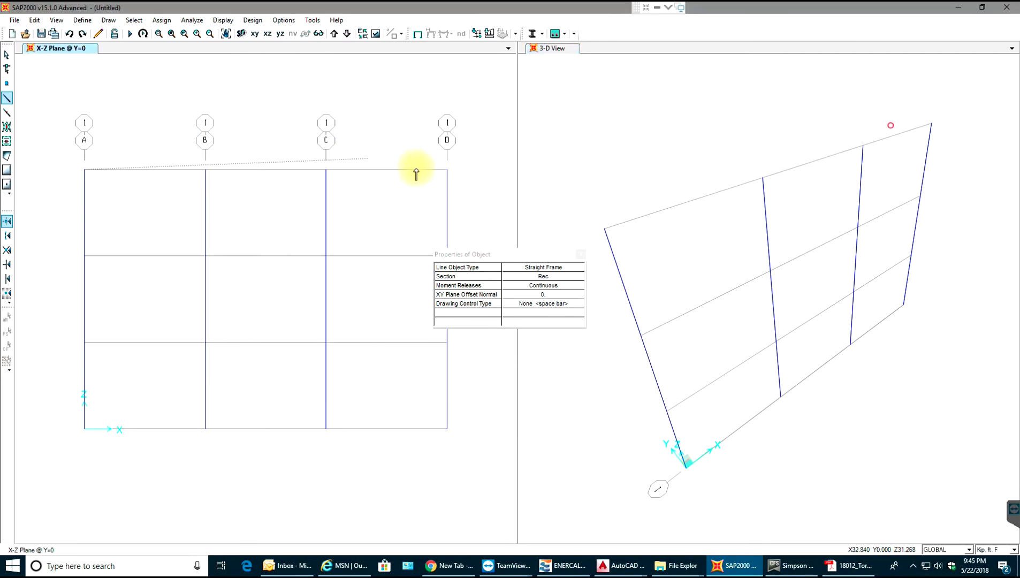
double_click(447, 170)
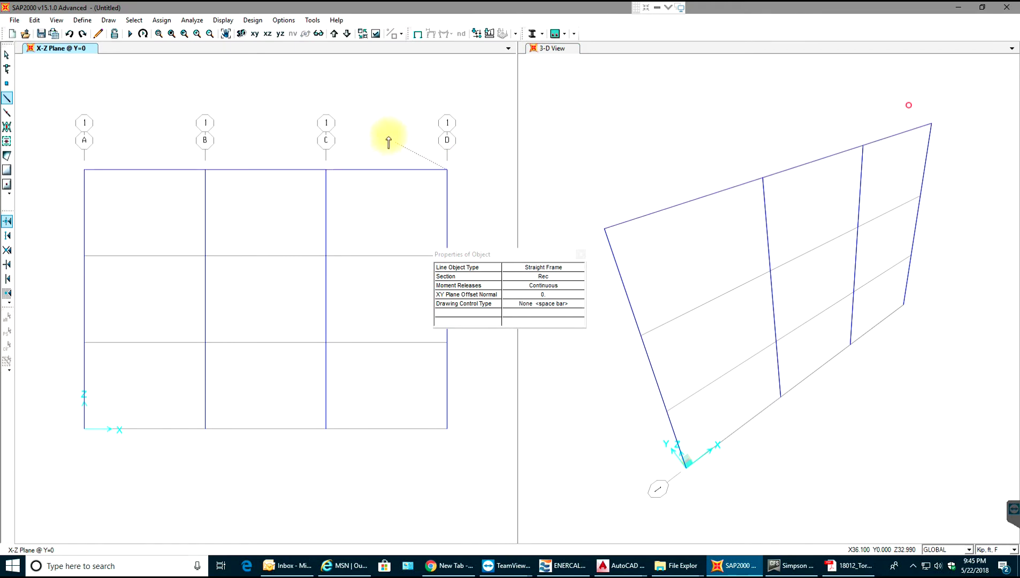
left_click(84, 256)
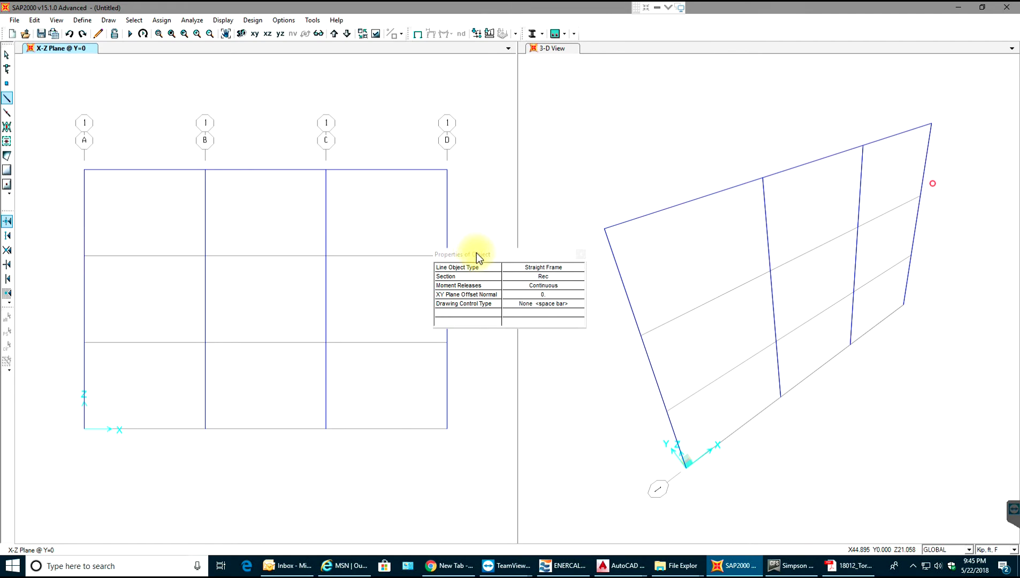
left_click_drag(477, 255, 489, 266)
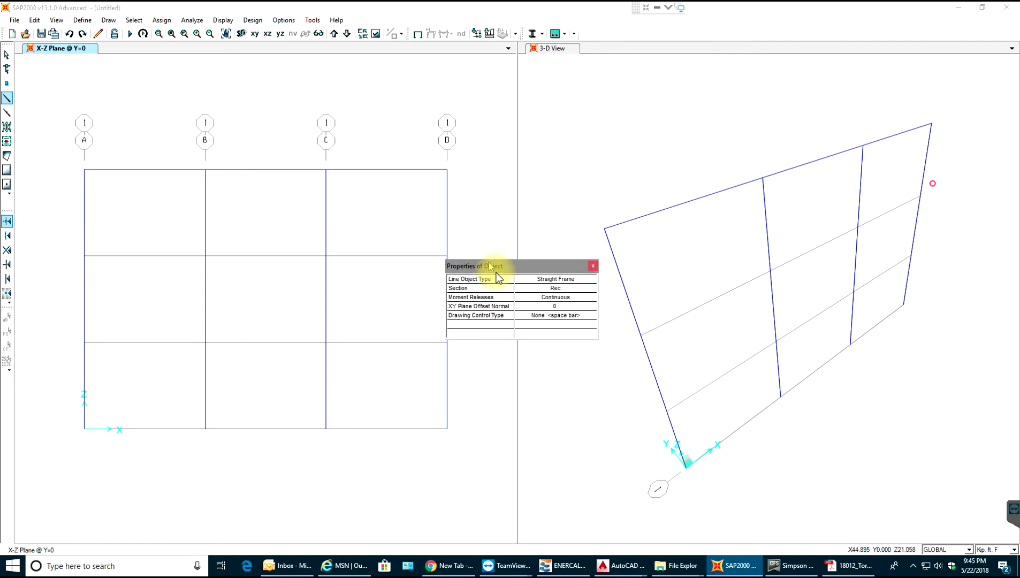
left_click(447, 256)
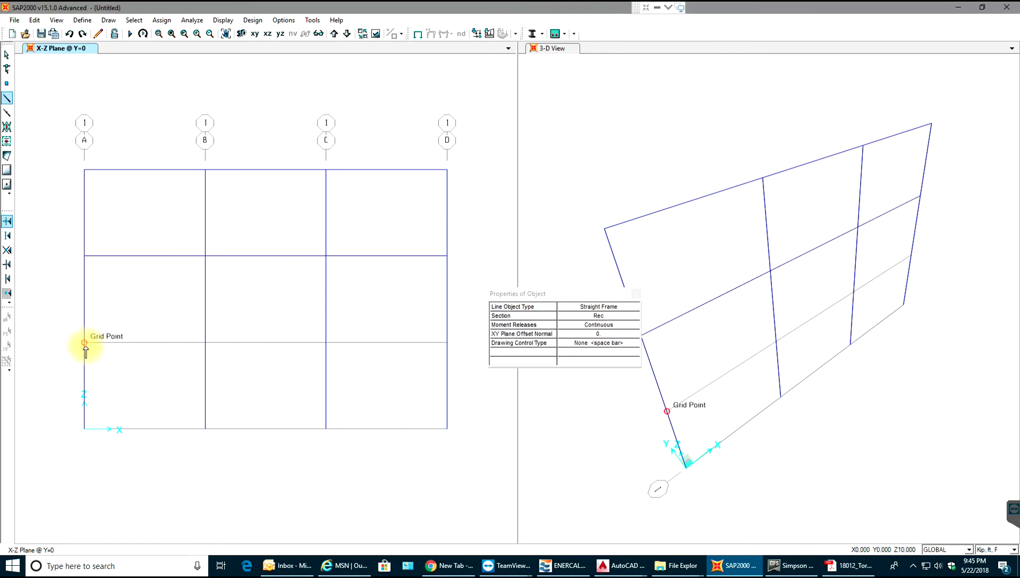
left_click(447, 342)
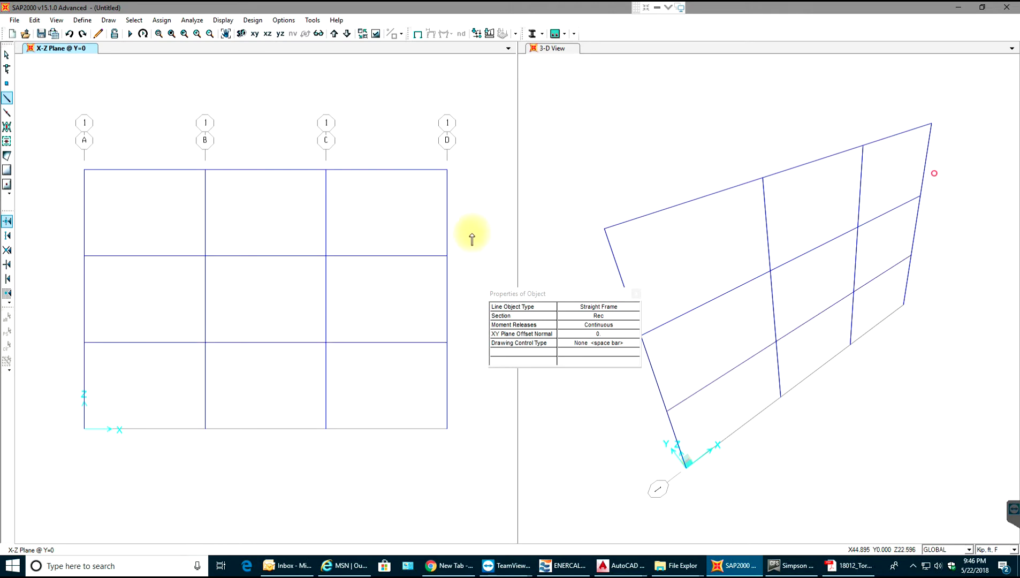
key("Escape")
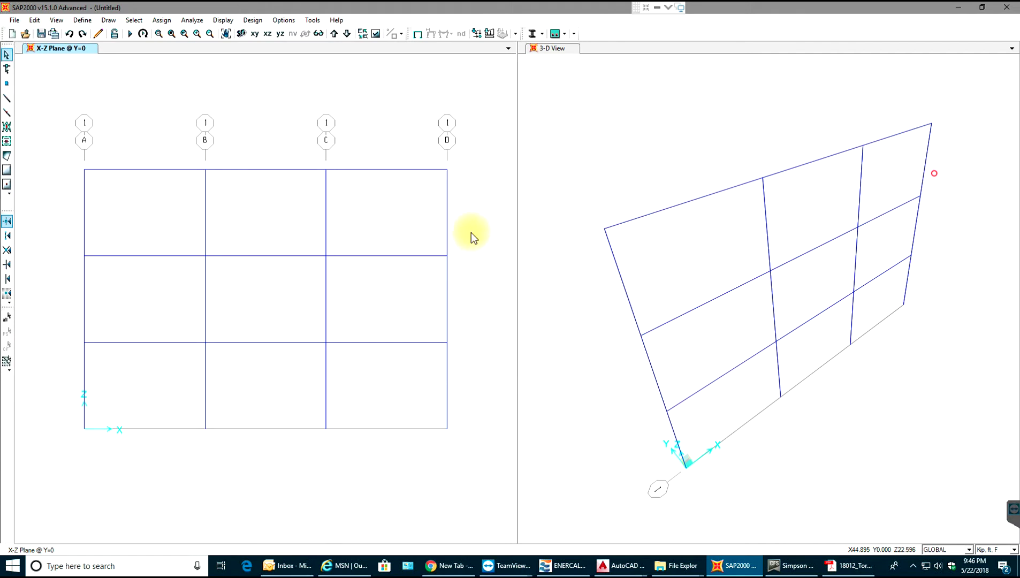
- Select the three horizontal beams and assign them the rec 2 frame section
left_click_drag(406, 157, 381, 367)
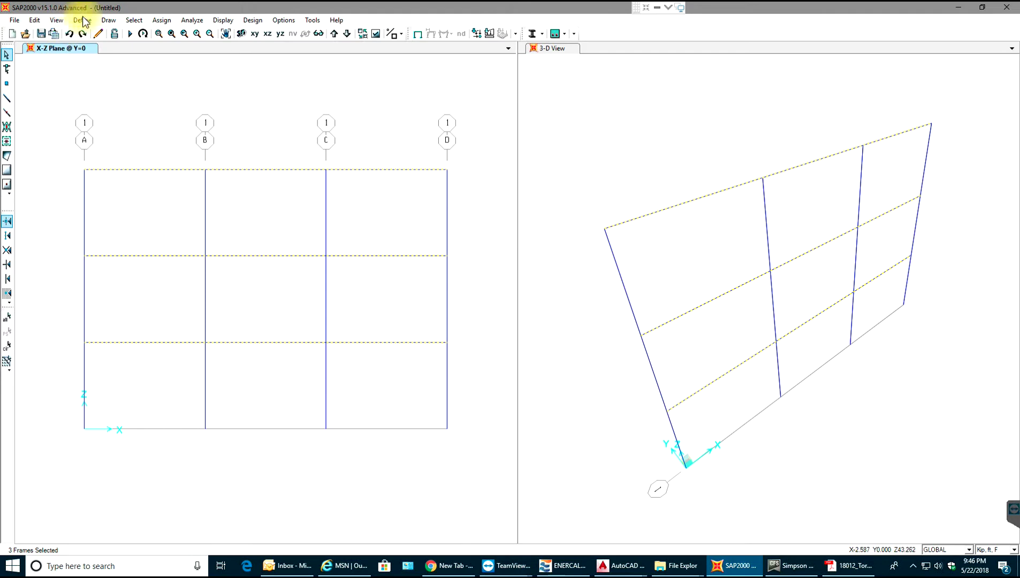
left_click(161, 21)
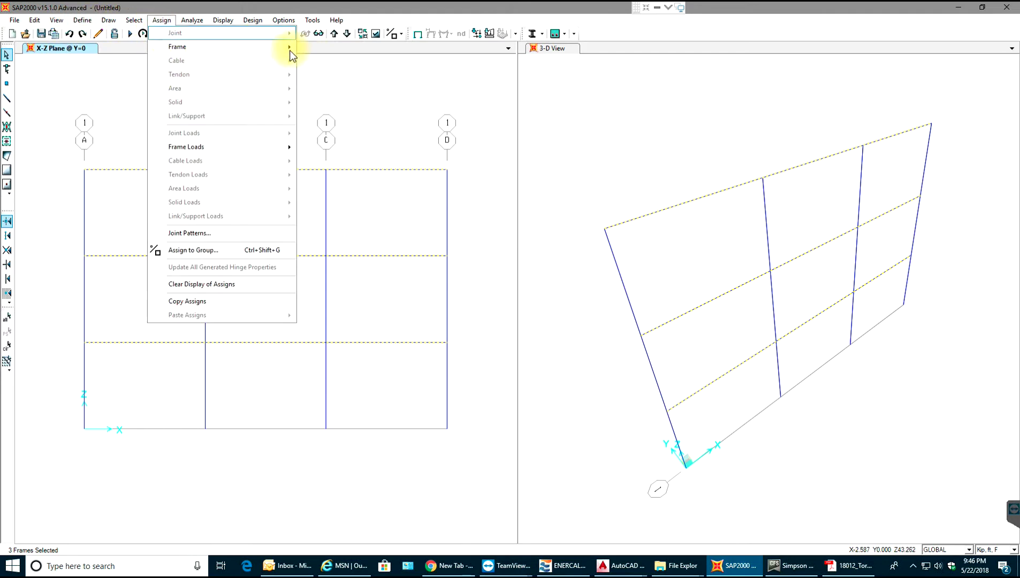
left_click(314, 48)
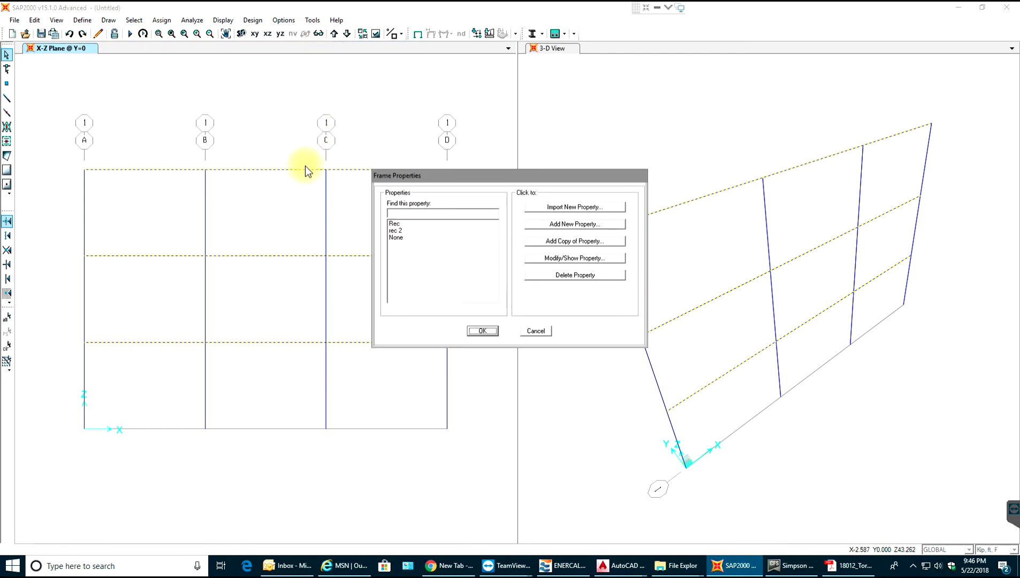
left_click_drag(390, 223, 396, 230)
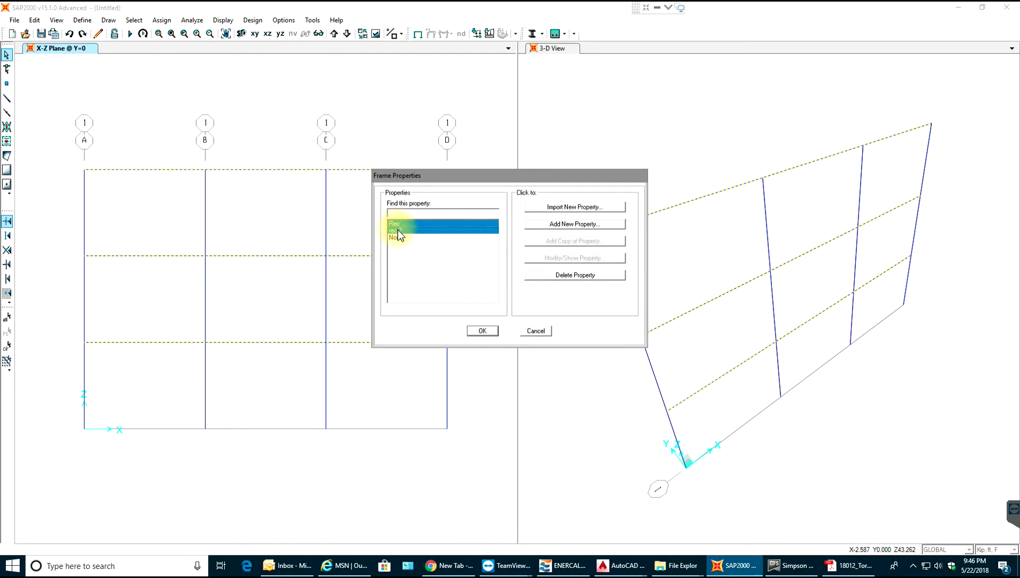
left_click(398, 231)
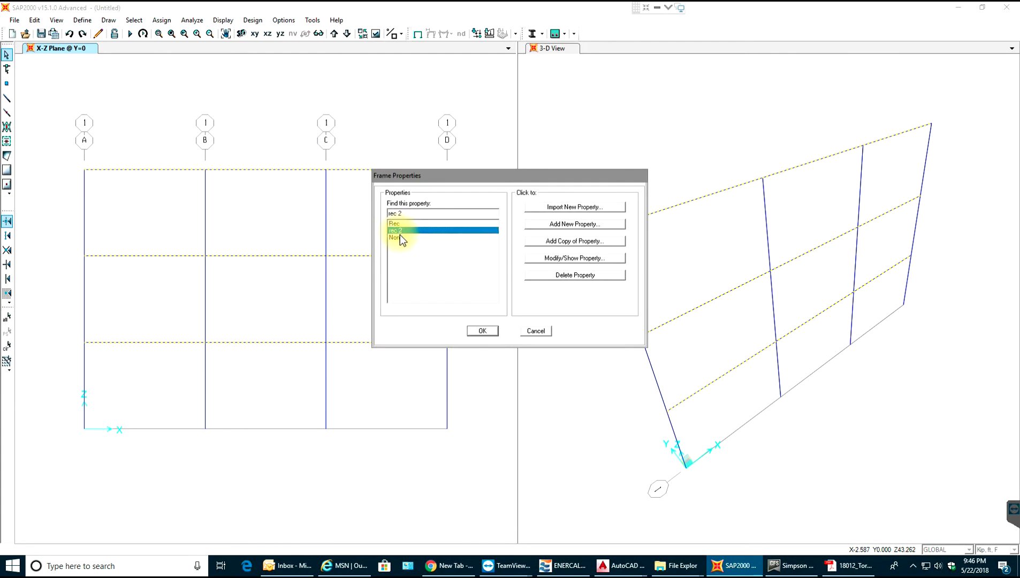
left_click(490, 331)
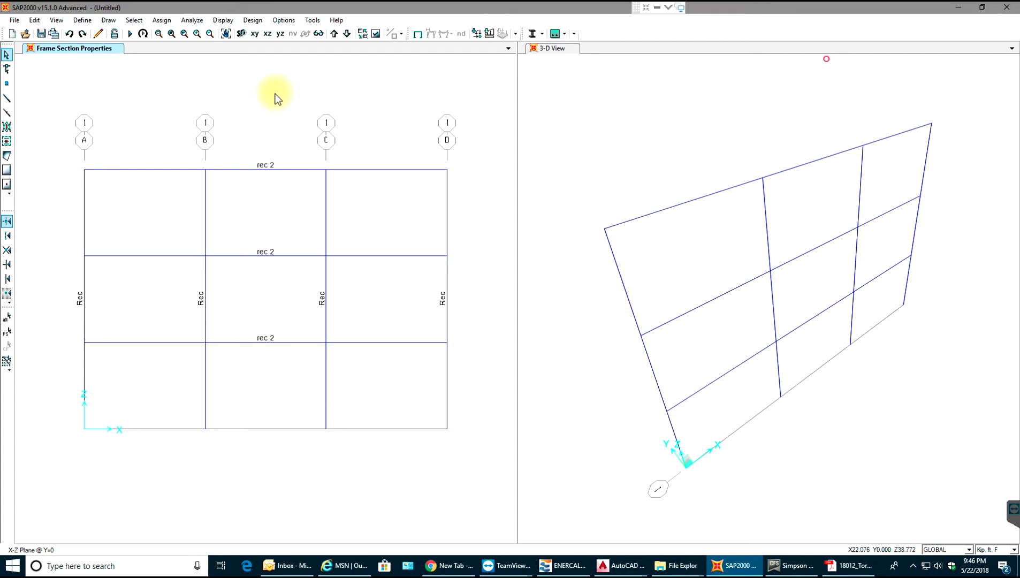
- Turn on the extruded display of the frame members in the 3-D view and inspect the model from another angle
left_click(623, 160)
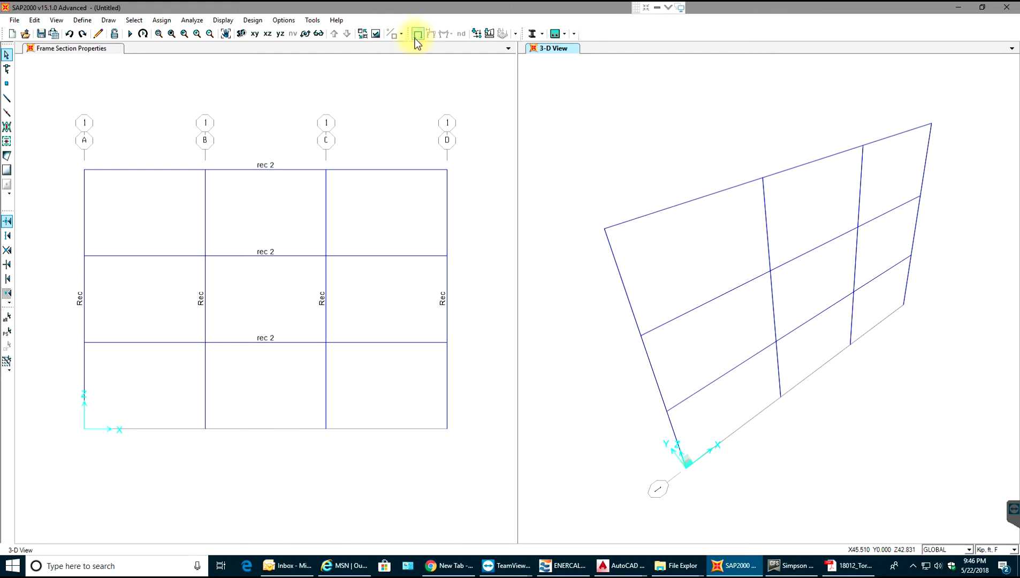
left_click(376, 34)
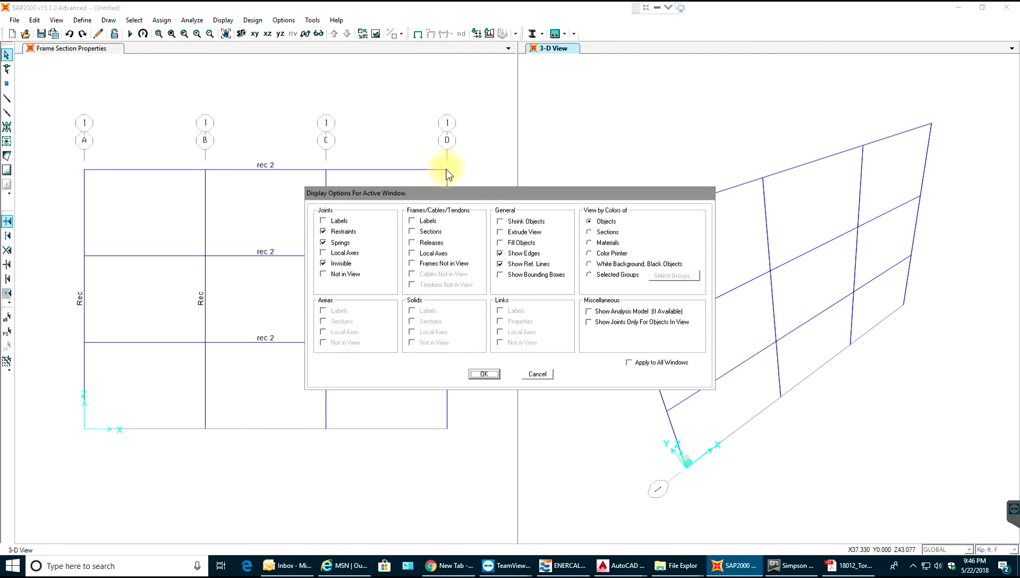
left_click(501, 232)
left_click(491, 370)
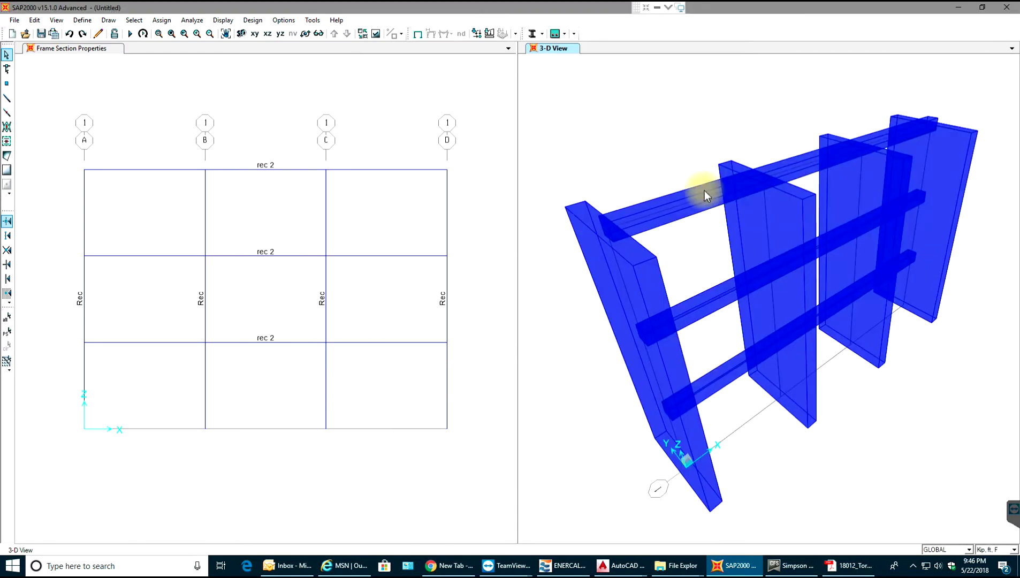
scroll(706, 192, "down", 5)
scroll(723, 252, "up", 3)
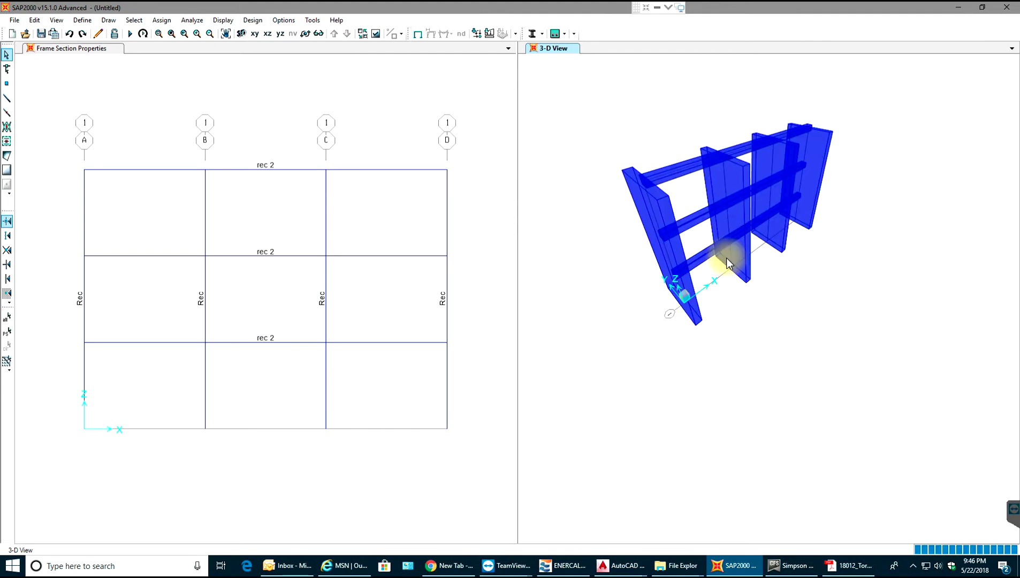
middle_click_drag(819, 278, 773, 310, "shift")
mouse_move(690, 373)
middle_mouse_down("shift")
mouse_move(701, 389)
mouse_move(699, 380)
middle_mouse_up("shift")
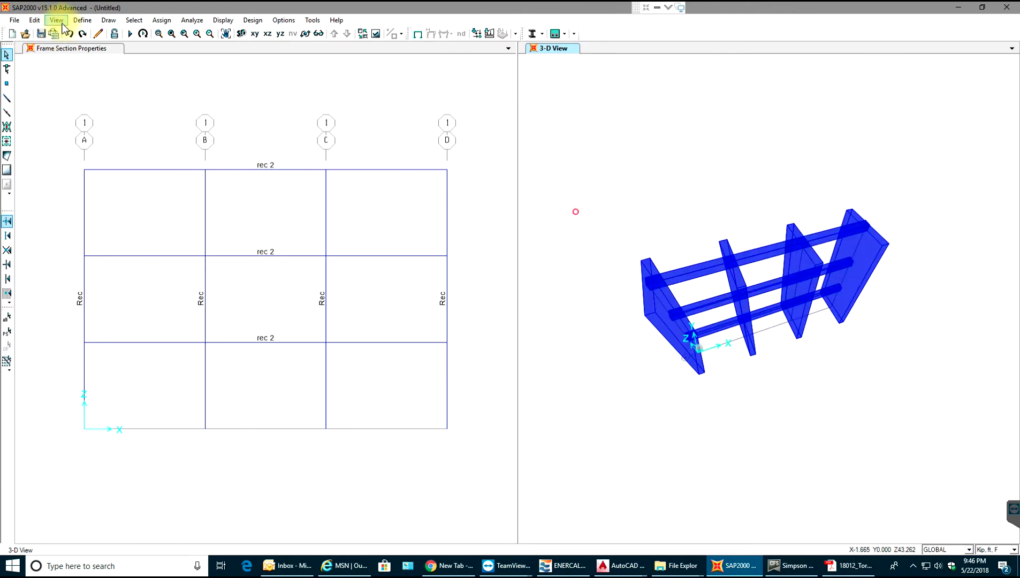
- Set the Rec frame section's width to 1 ft and accept the frame properties
left_click(81, 20)
mouse_move(155, 50)
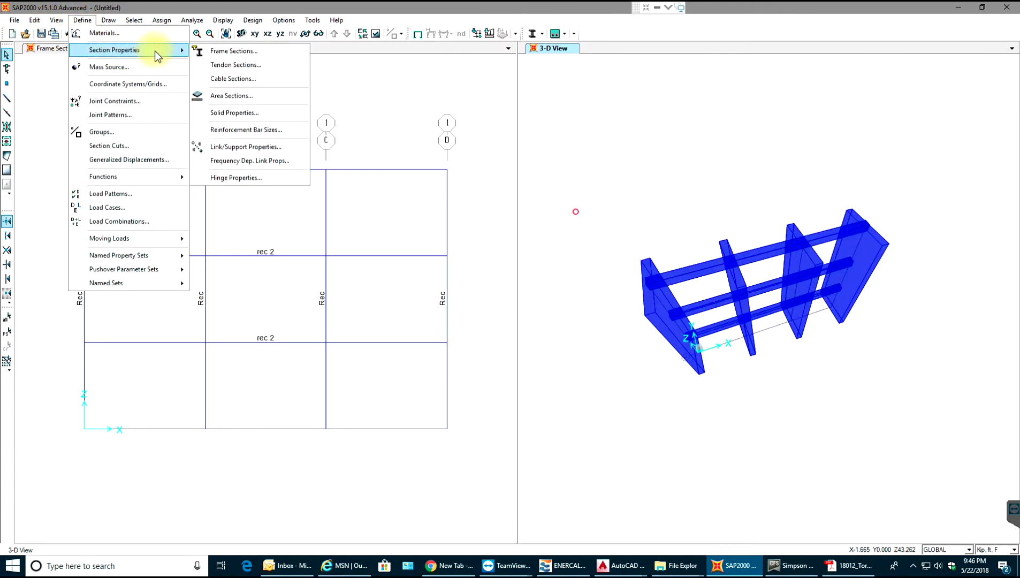
left_click(211, 49)
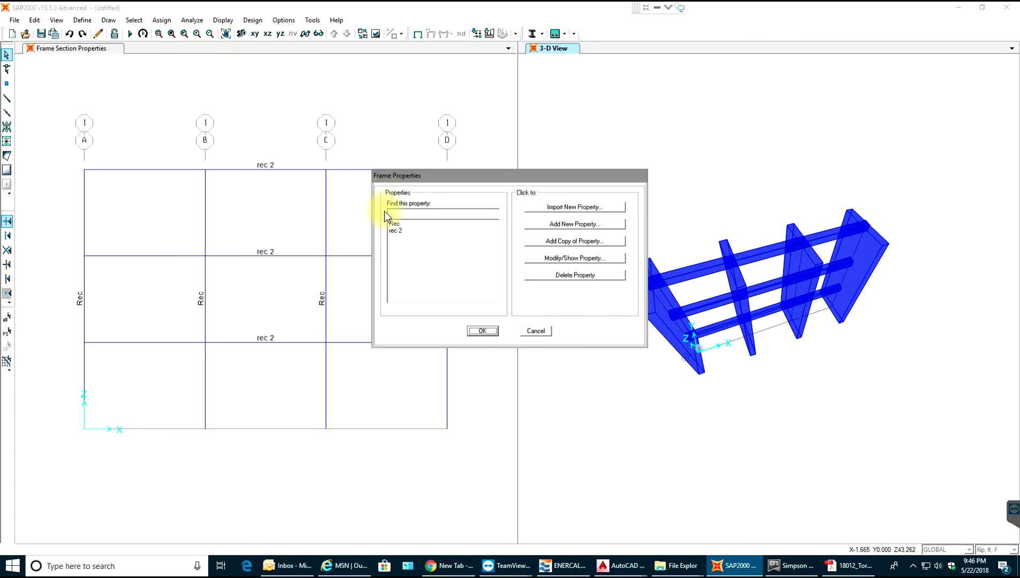
left_click(397, 223)
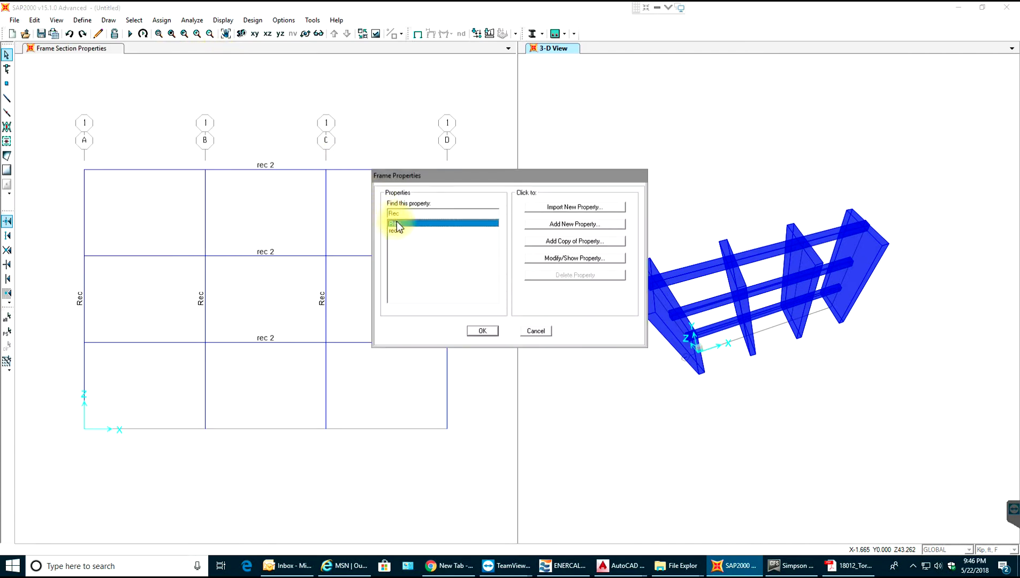
left_click(559, 256)
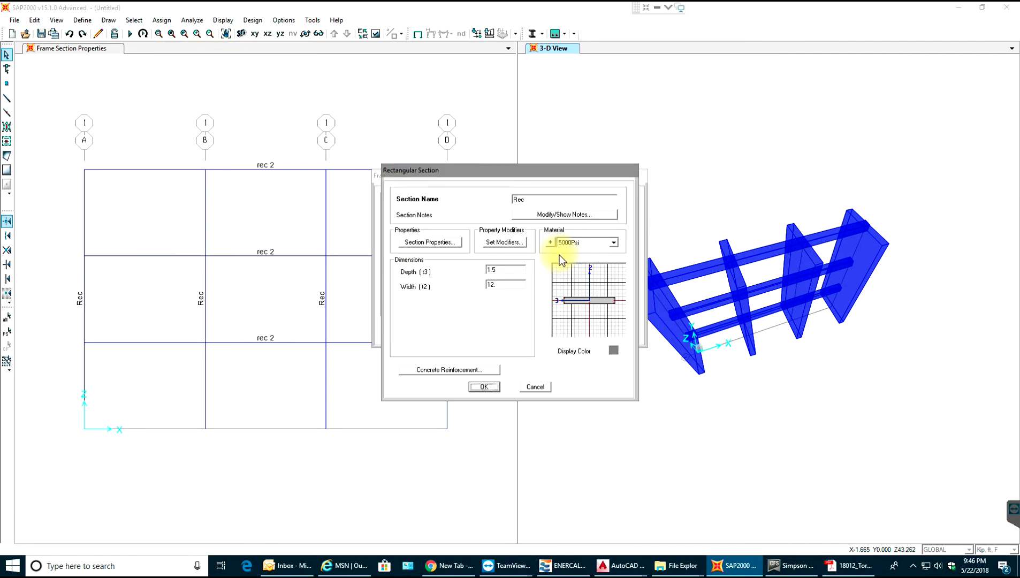
double_click(504, 288)
type("1")
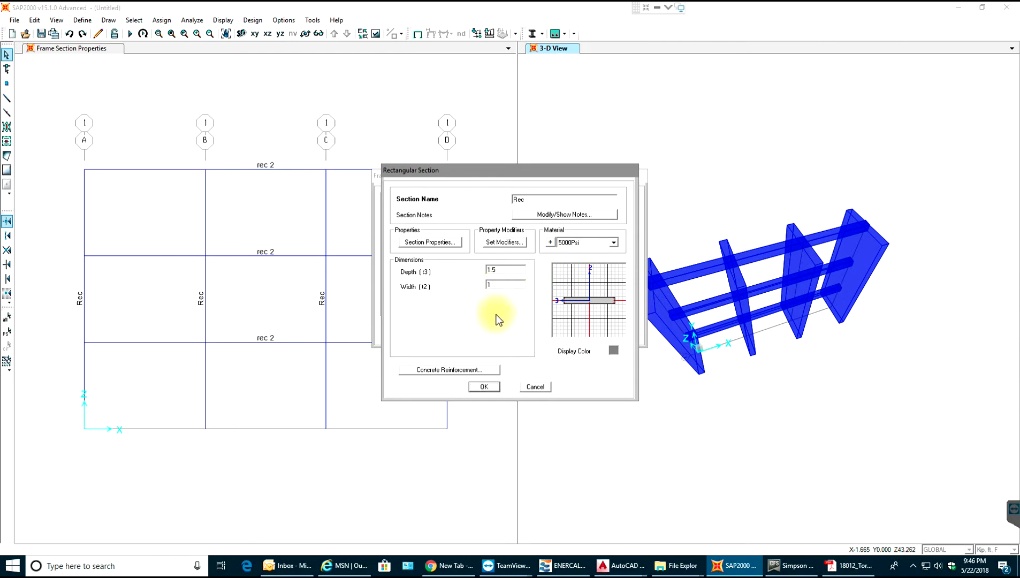
left_click(482, 388)
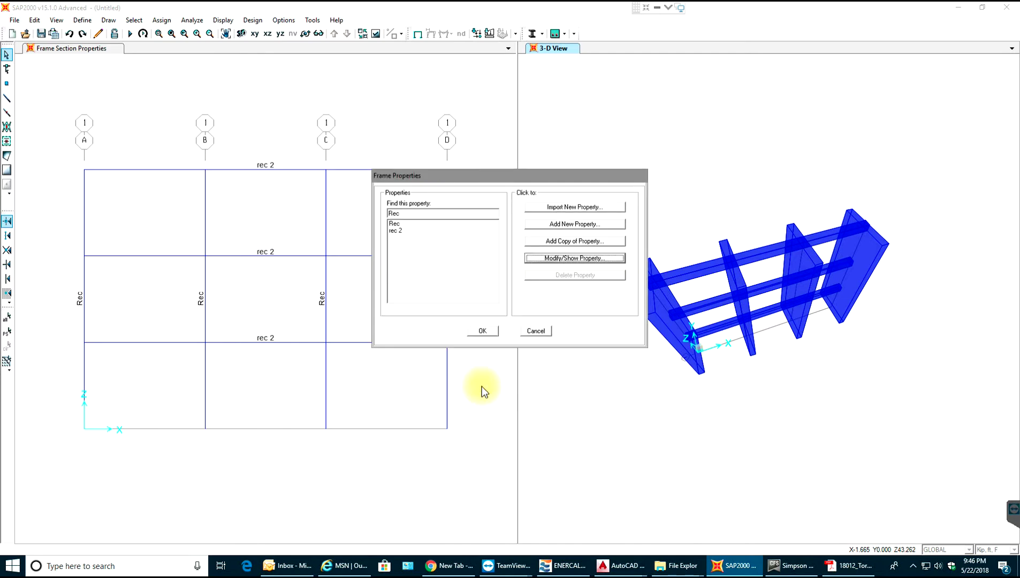
left_click(477, 333)
- Inspect the extruded column and beam proportions in the 3-D view, close up and from different angles
mouse_move(611, 373)
middle_mouse_down("shift")
mouse_move(618, 343)
mouse_move(638, 328)
mouse_move(605, 248)
mouse_move(672, 330)
middle_mouse_up("shift")
middle_click_drag(676, 378, 633, 342, "shift")
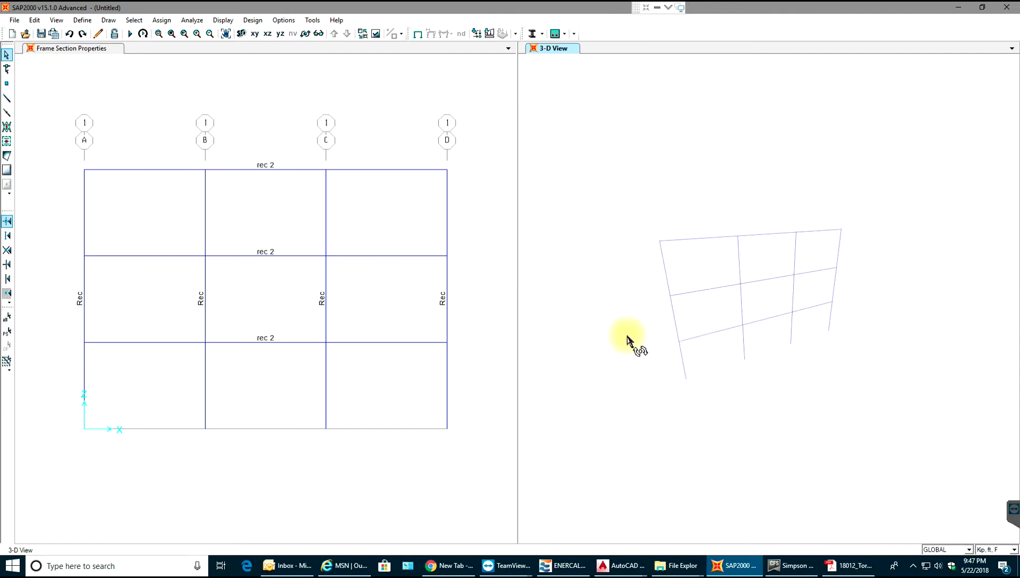
scroll(661, 235, "up", 5)
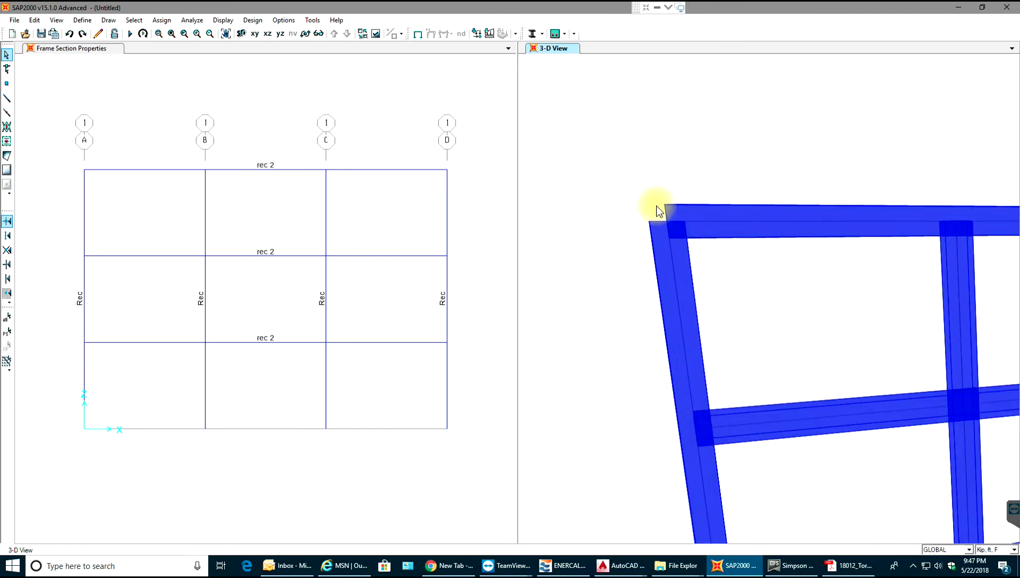
scroll(658, 209, "down", 4)
scroll(656, 205, "down", 2)
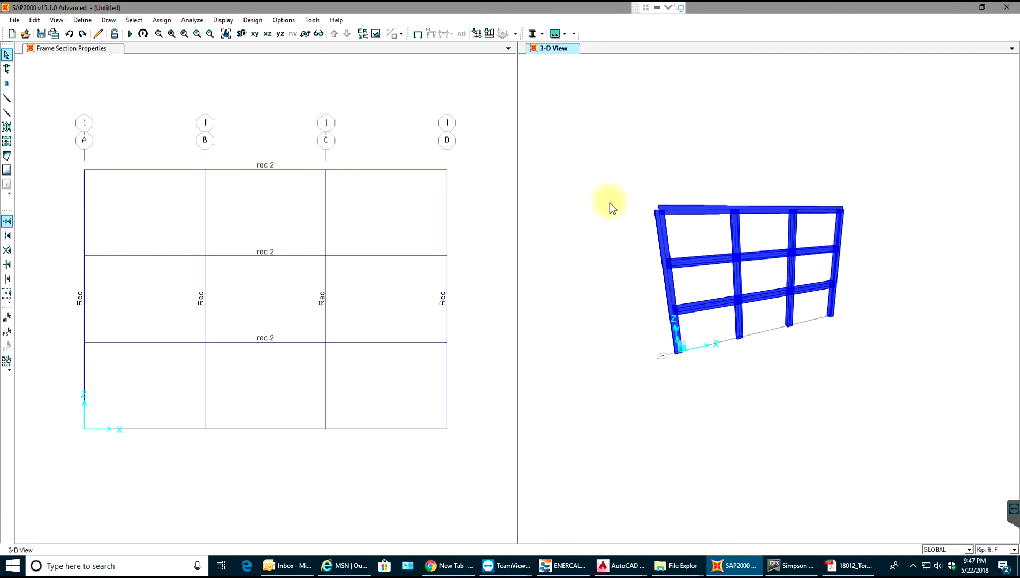
mouse_move(608, 205)
middle_mouse_down("shift")
mouse_move(597, 202)
mouse_move(606, 212)
mouse_move(627, 205)
middle_mouse_up("shift")
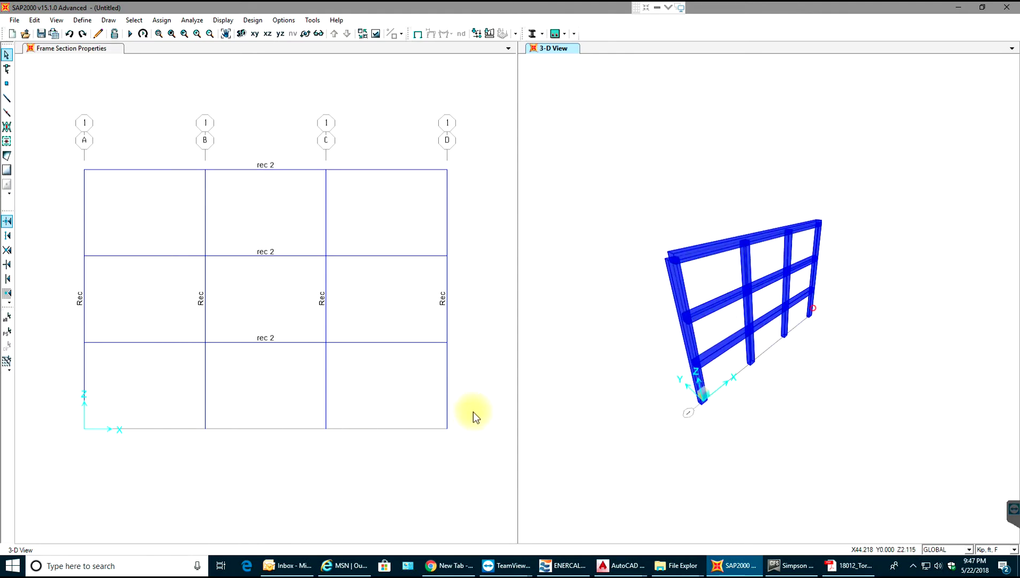
- Select the four base joints of the frame and assign them fixed joint restraints
left_click_drag(474, 412, 53, 478)
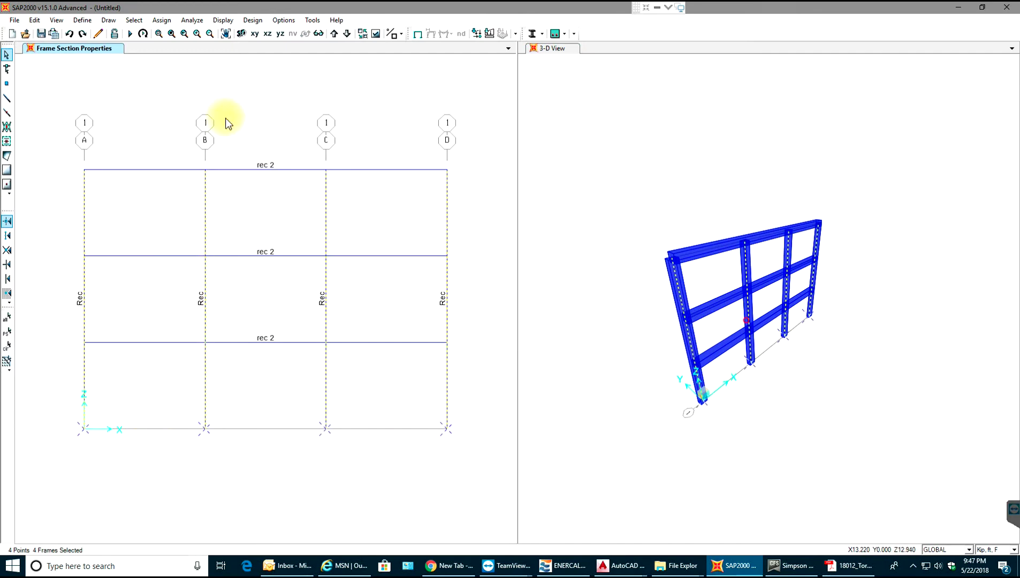
left_click(163, 20)
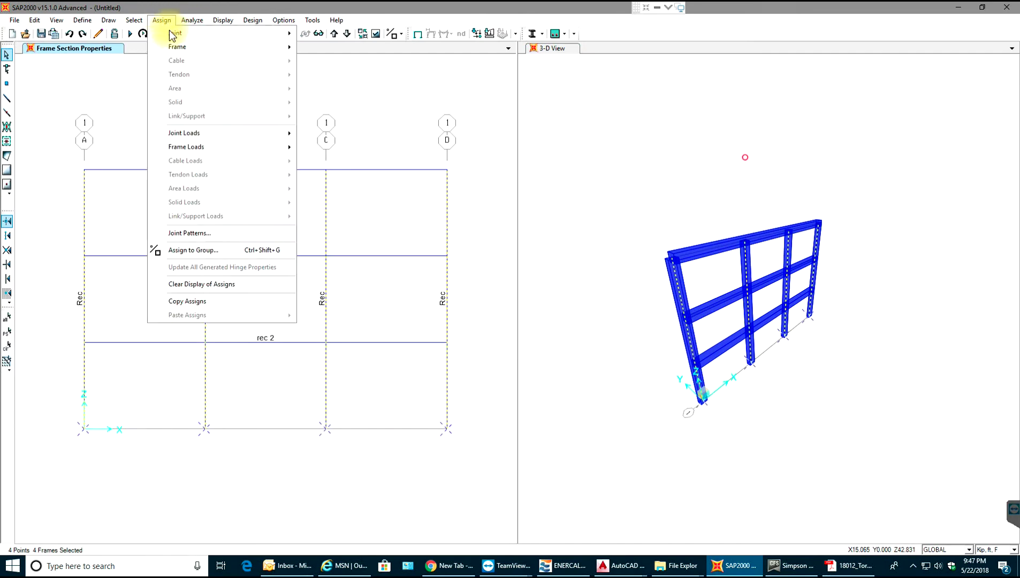
mouse_move(291, 135)
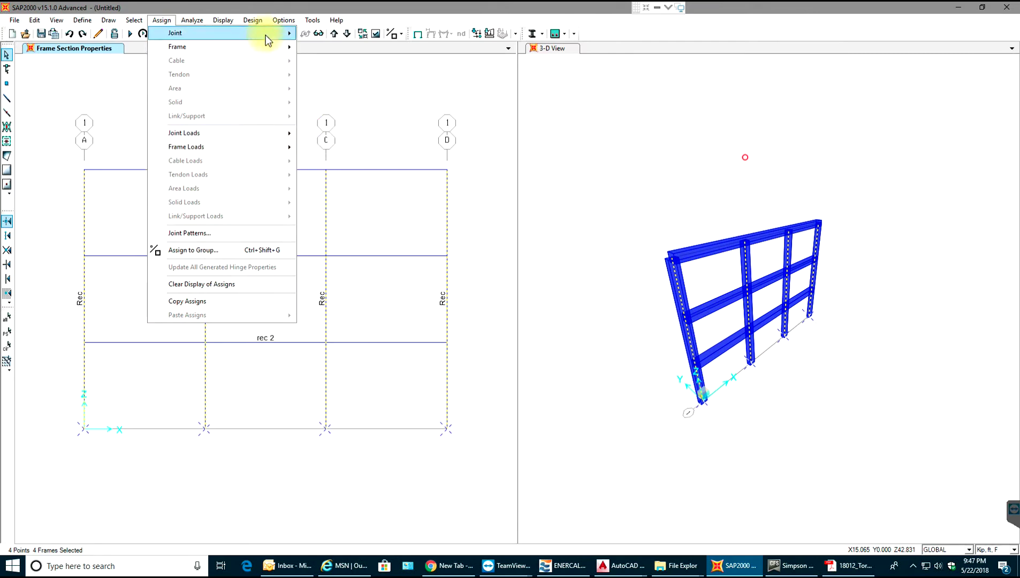
mouse_move(277, 37)
left_click(324, 33)
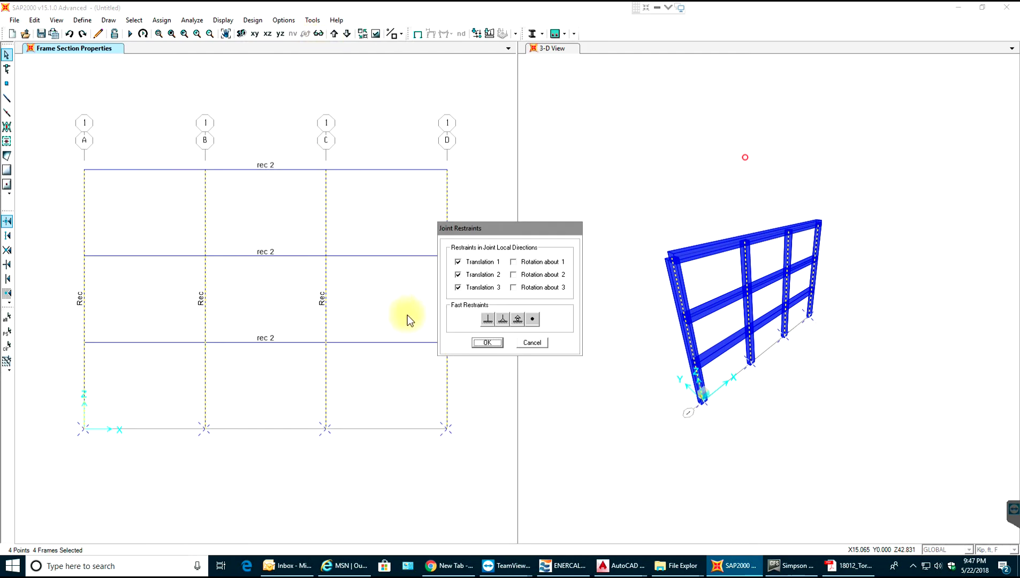
left_click(488, 343)
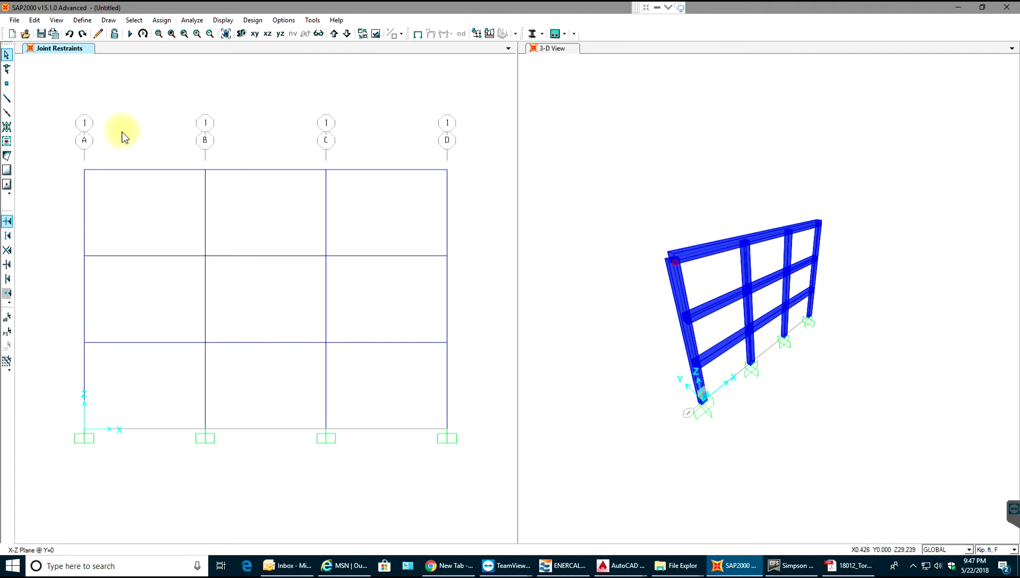
- Add a new load pattern named Live with the type LIVE
left_click(82, 21)
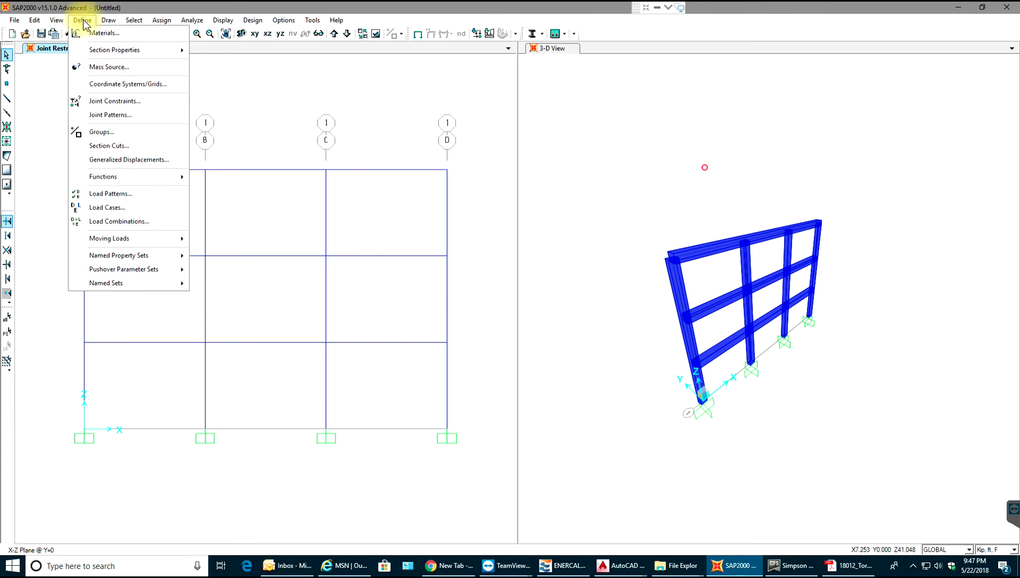
left_click(144, 197)
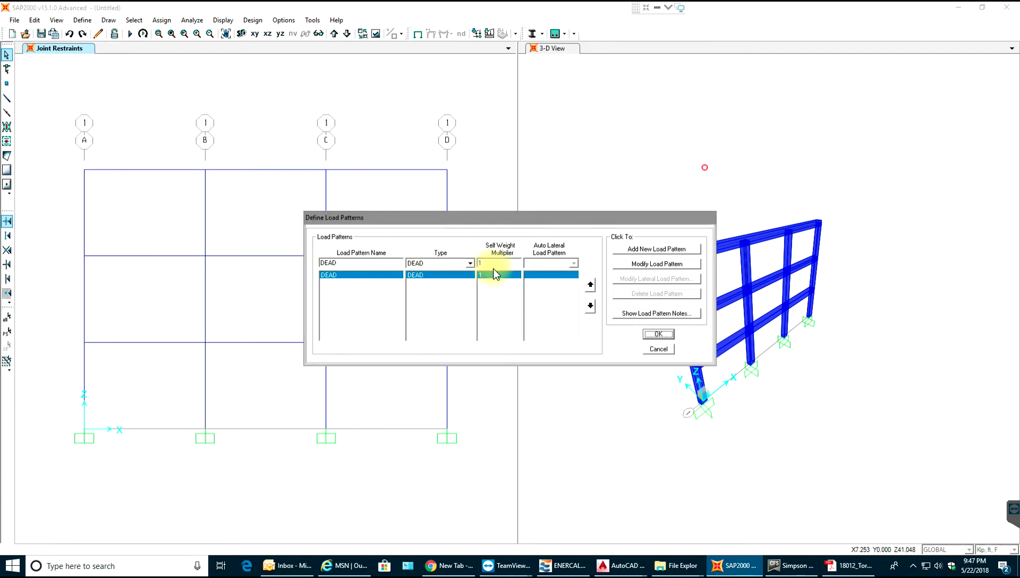
left_click(349, 273)
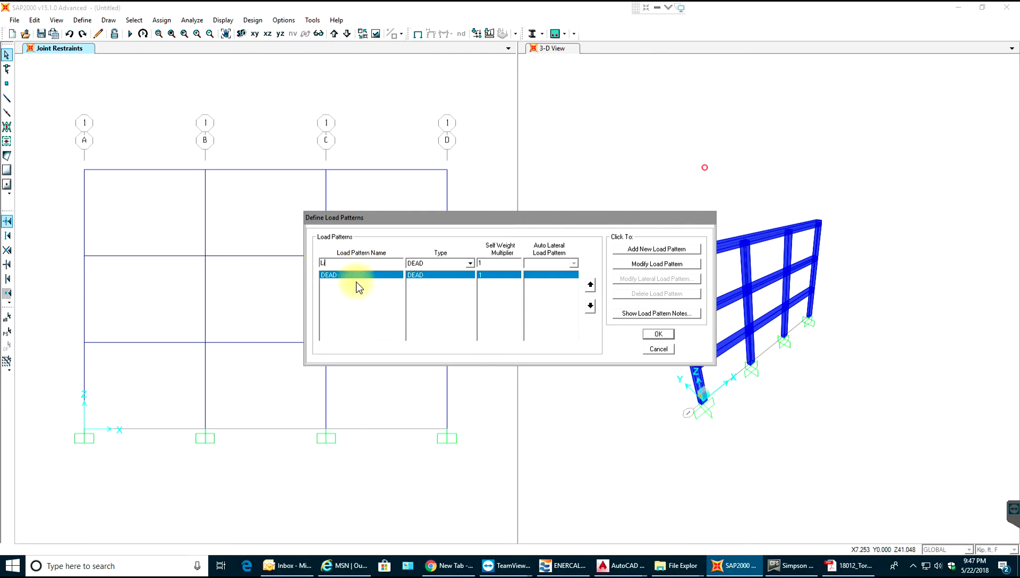
left_click(431, 263)
left_click(428, 280)
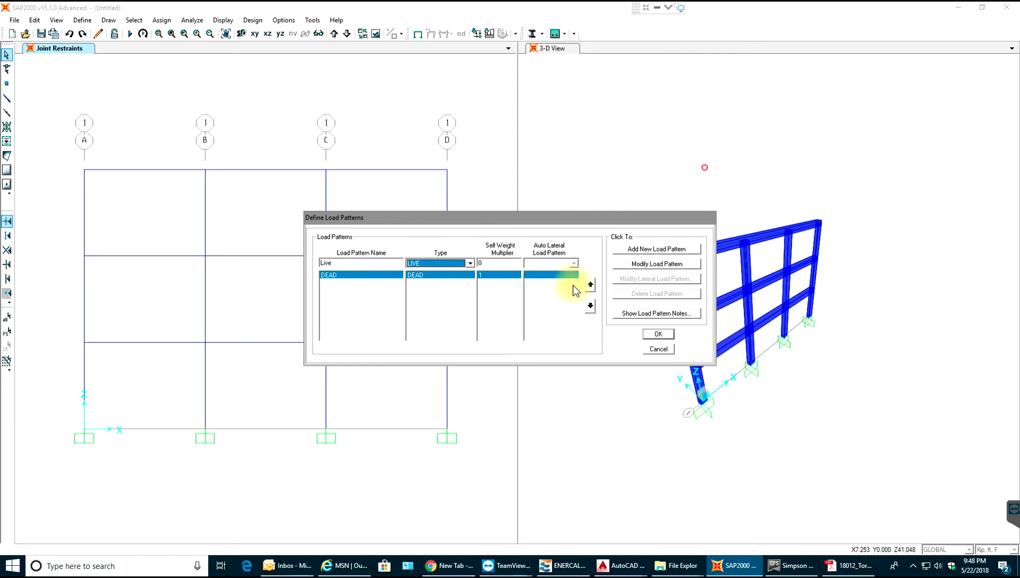
left_click(621, 251)
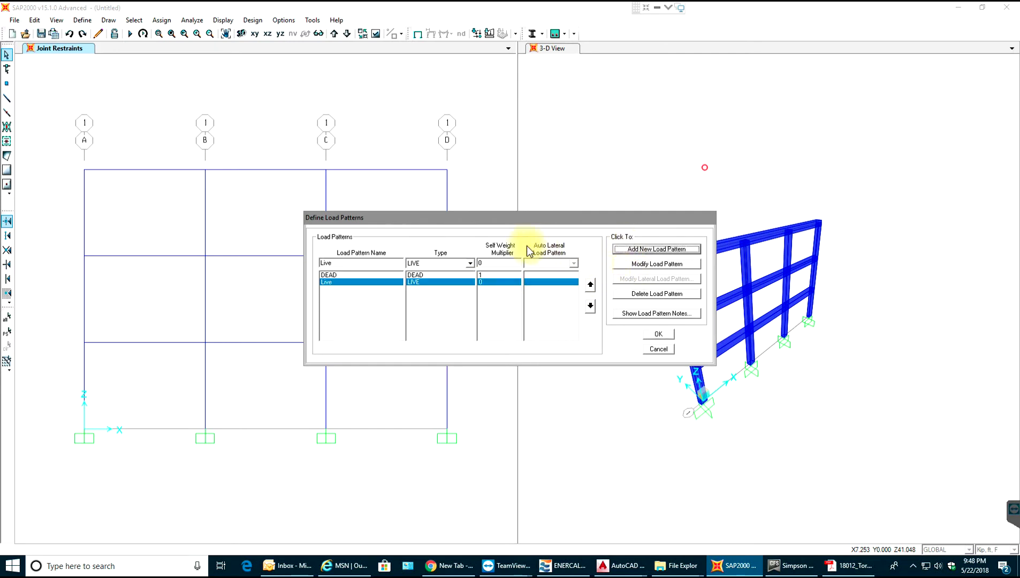
- Add a Wind load pattern of type WIND with auto lateral load pattern None, and accept the load patterns
double_click(326, 264)
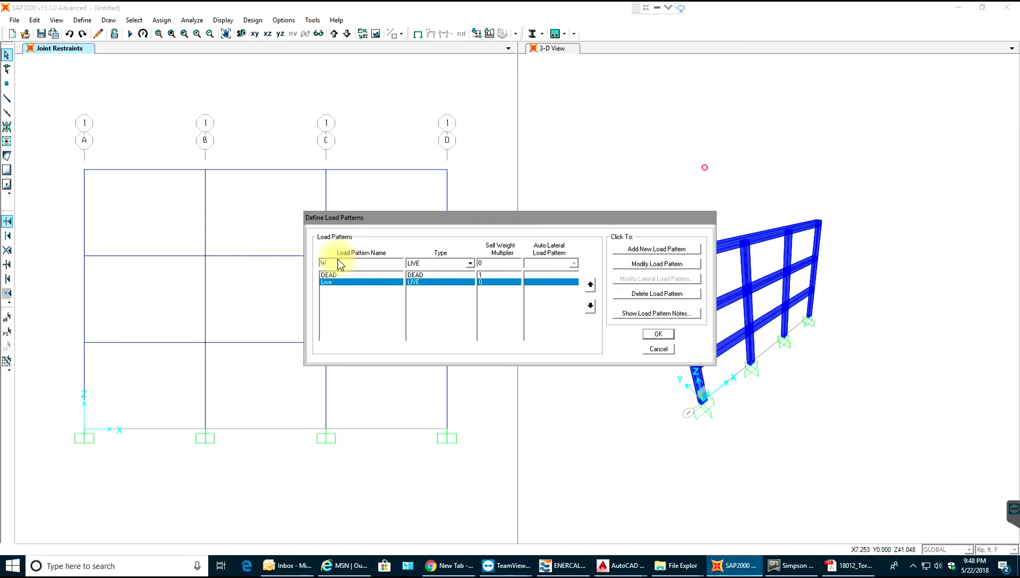
type("Wind")
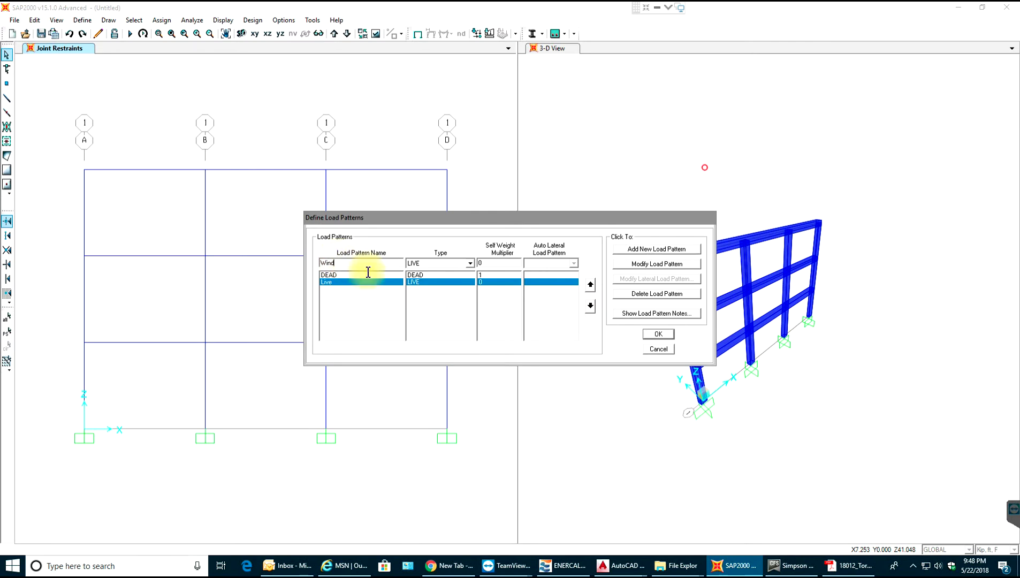
left_click(423, 264)
left_click(423, 293)
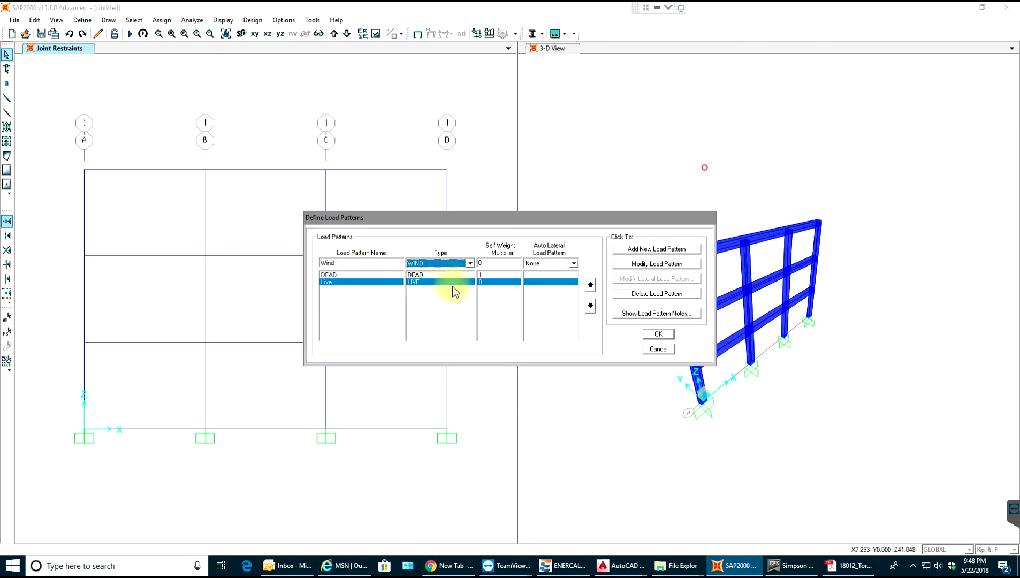
left_click(557, 264)
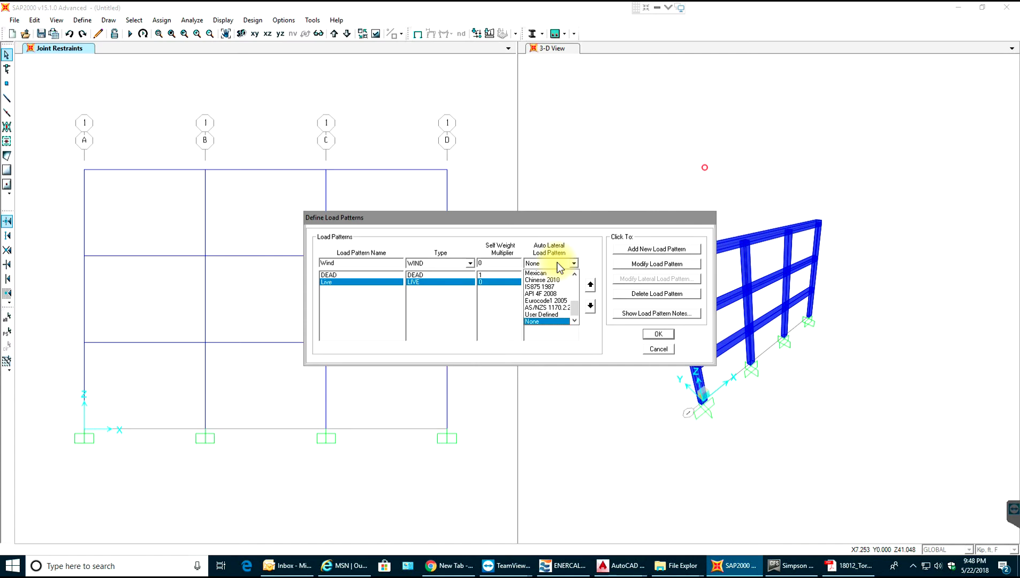
left_click(557, 262)
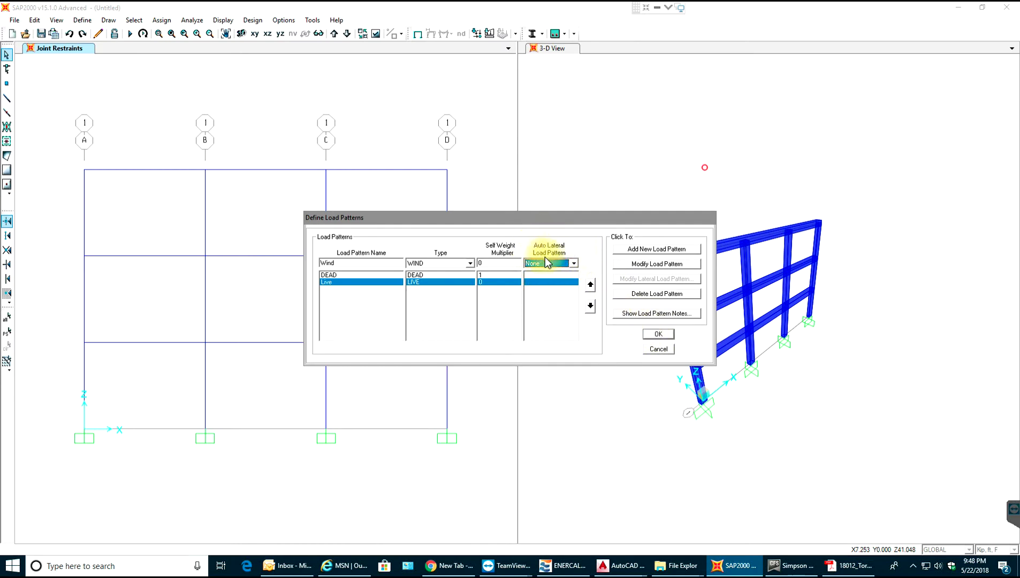
left_click(554, 263)
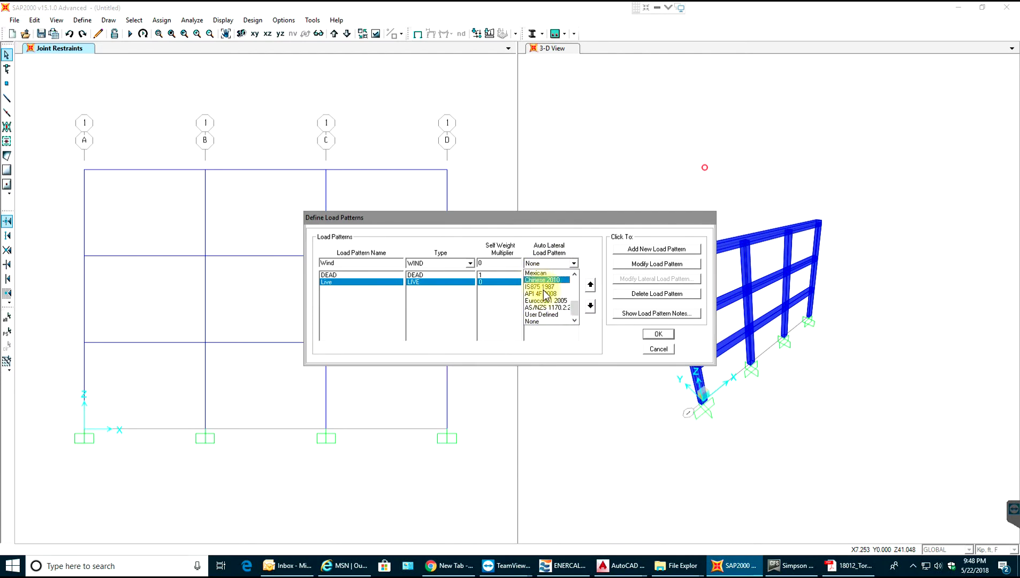
left_click(544, 252)
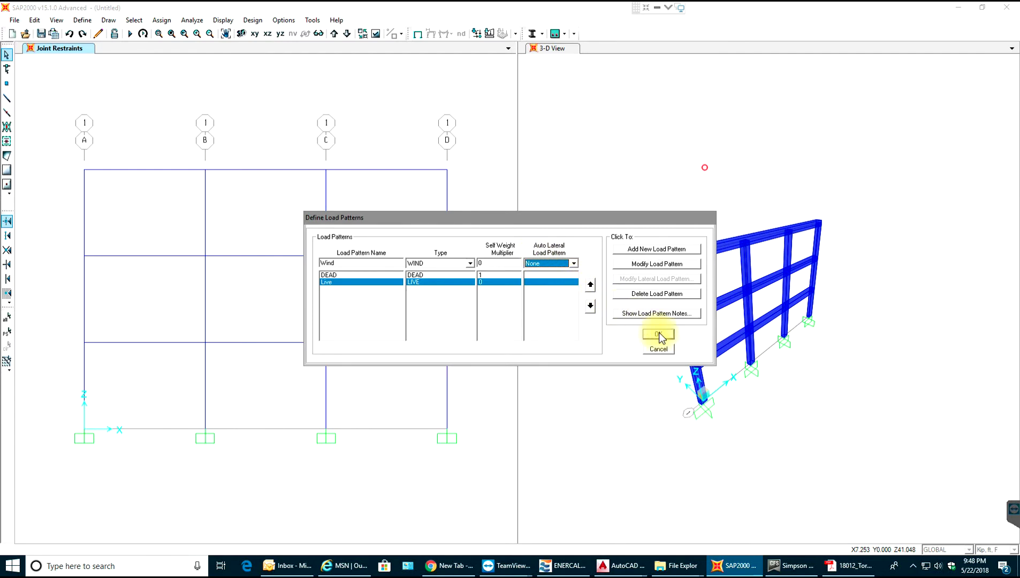
left_click(636, 251)
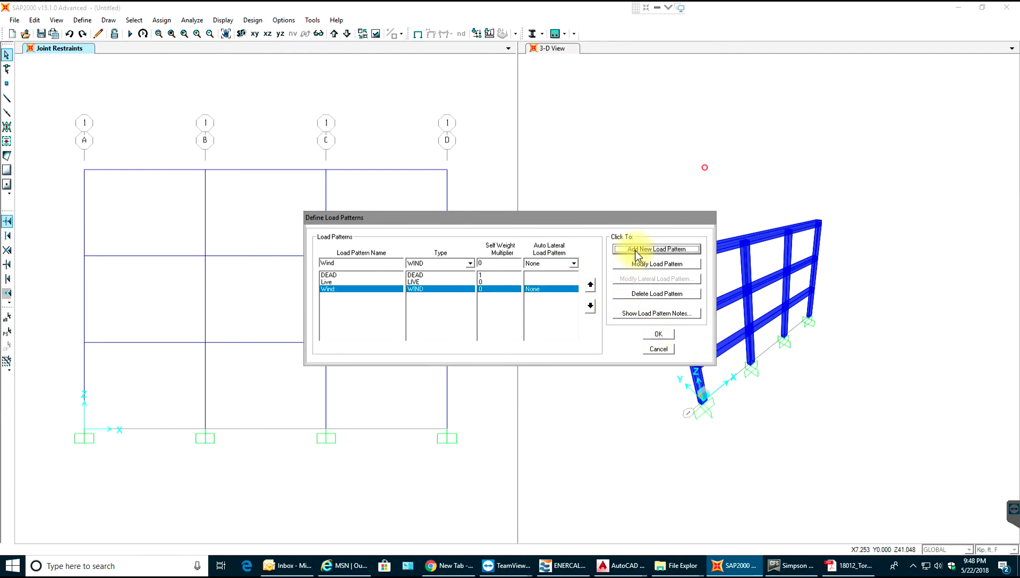
left_click(664, 333)
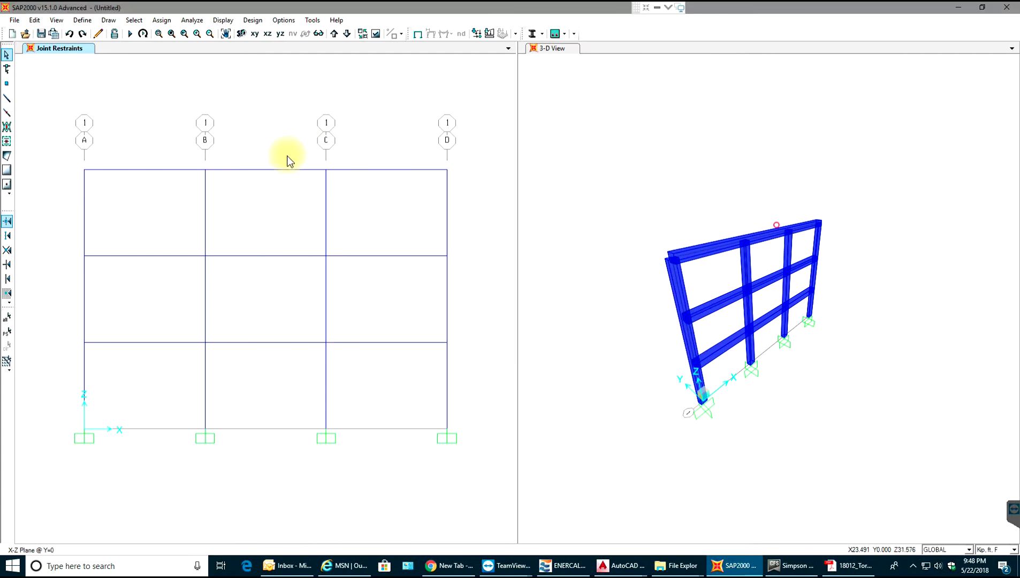
- Review the list of defined load cases and their types, and accept it as is
left_click(56, 19)
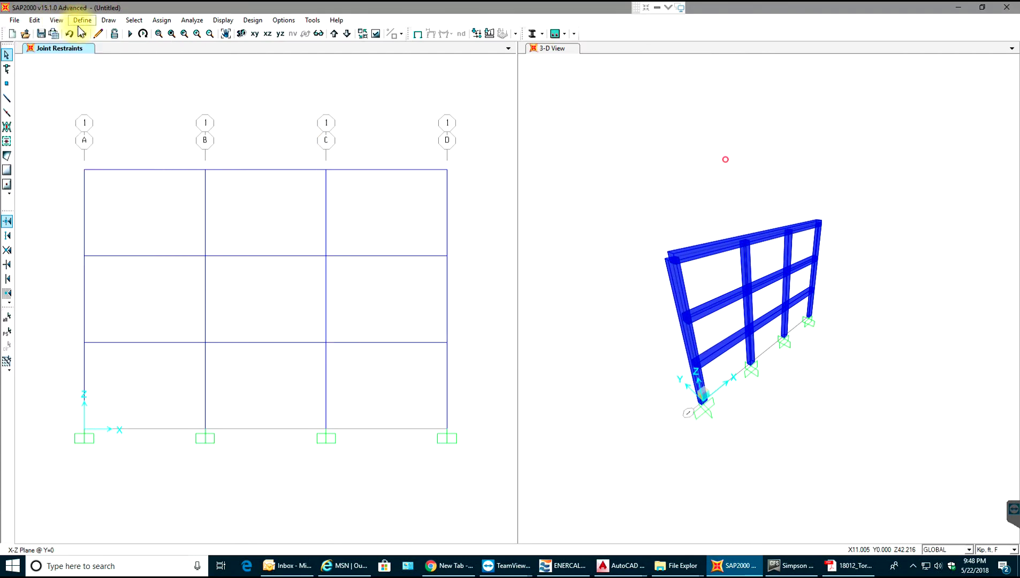
left_click(80, 21)
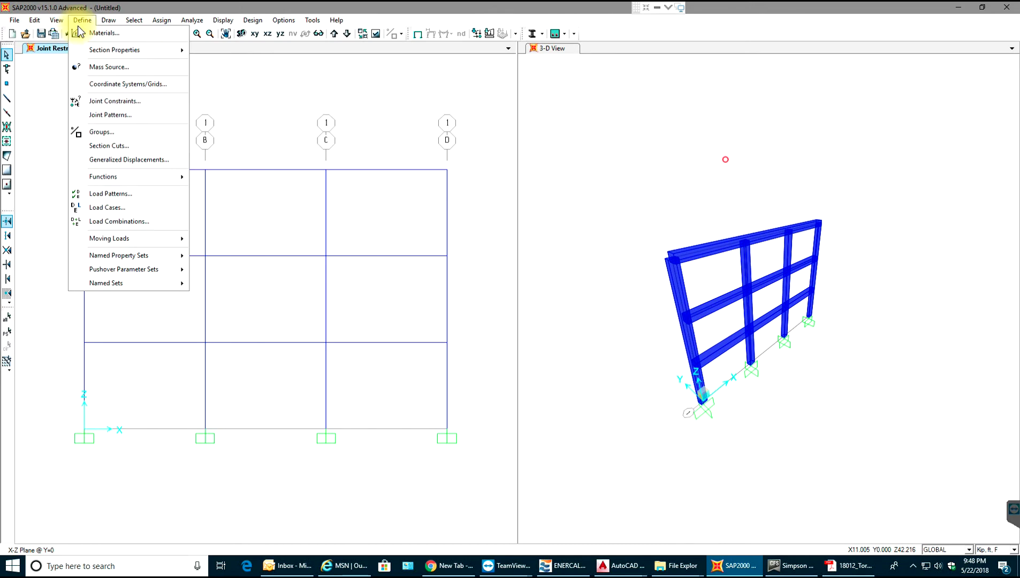
left_click(143, 209)
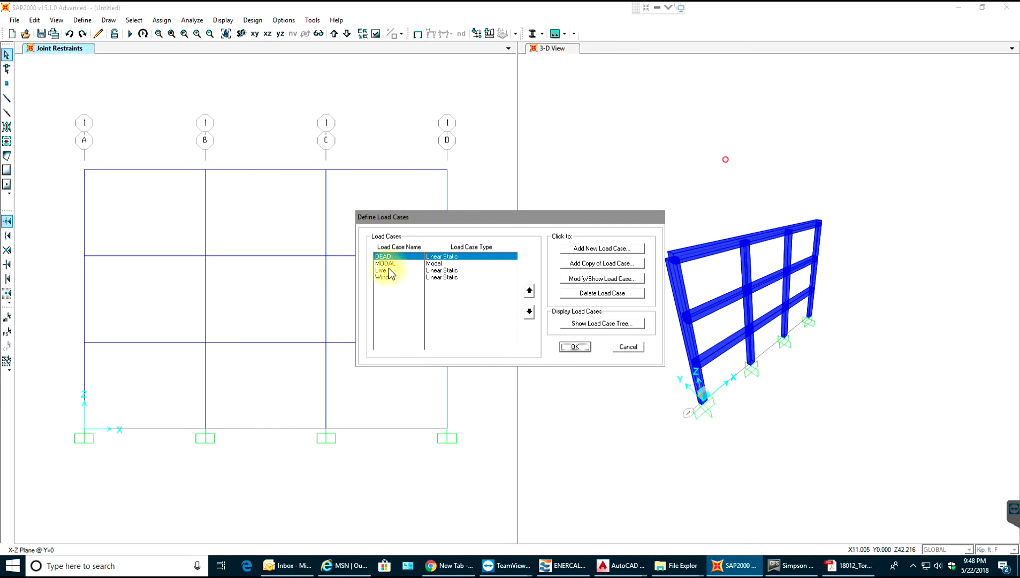
left_click(574, 347)
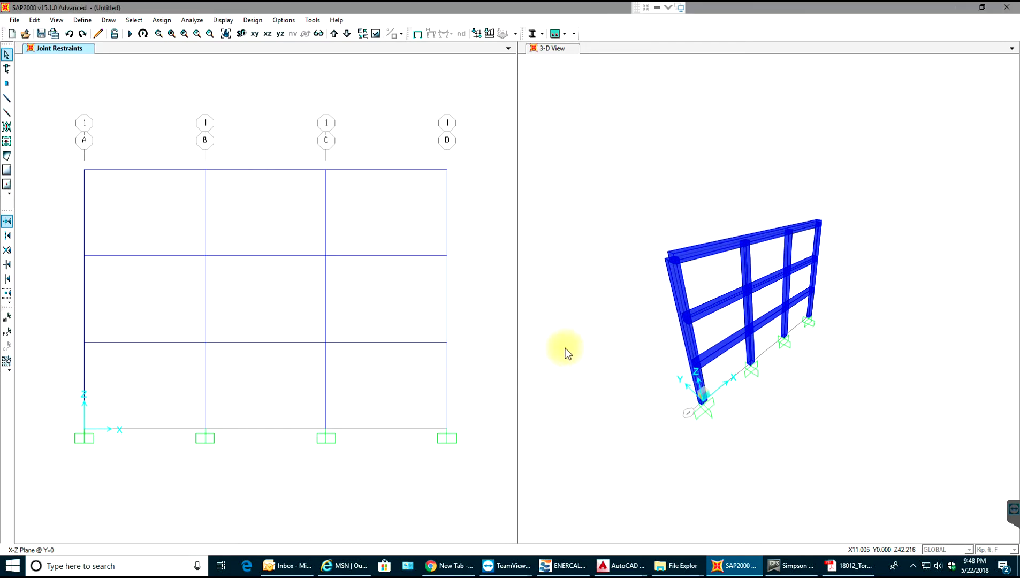
- Add the default code-generated load combinations for Concrete Frame Design and accept the load combination definitions
left_click(90, 21)
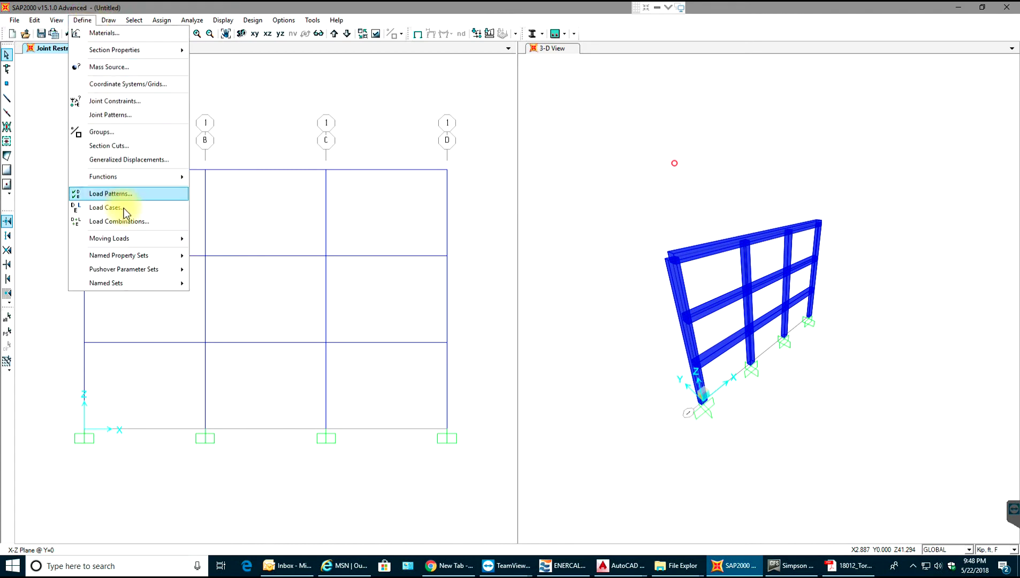
left_click(129, 222)
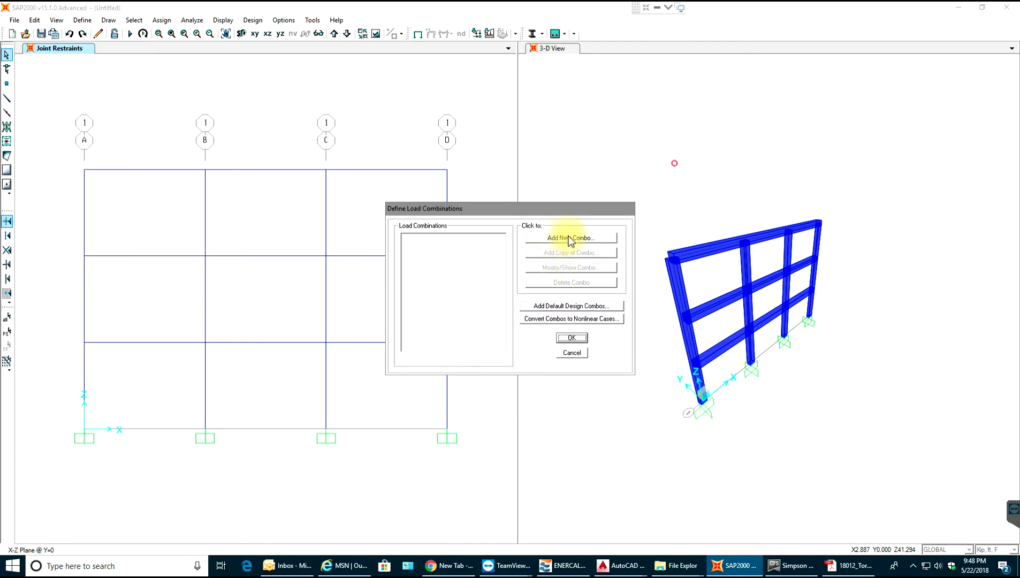
left_click(571, 308)
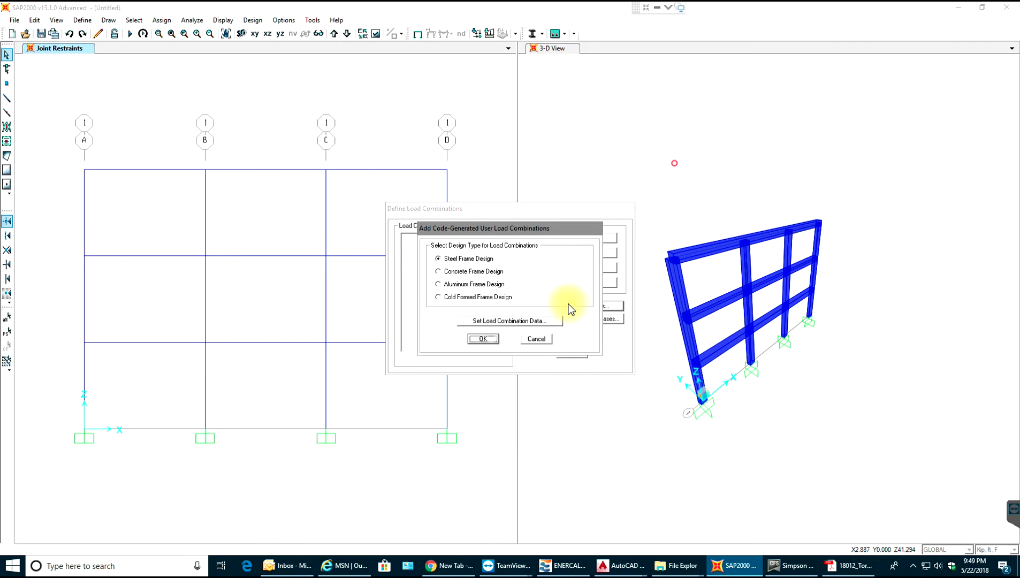
left_click(494, 273)
left_click(483, 339)
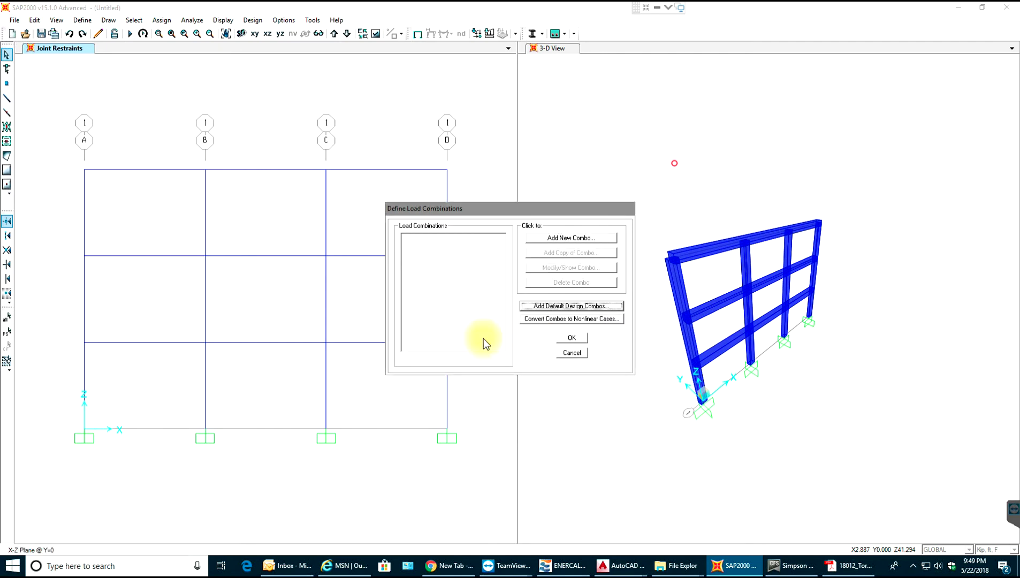
left_click(571, 338)
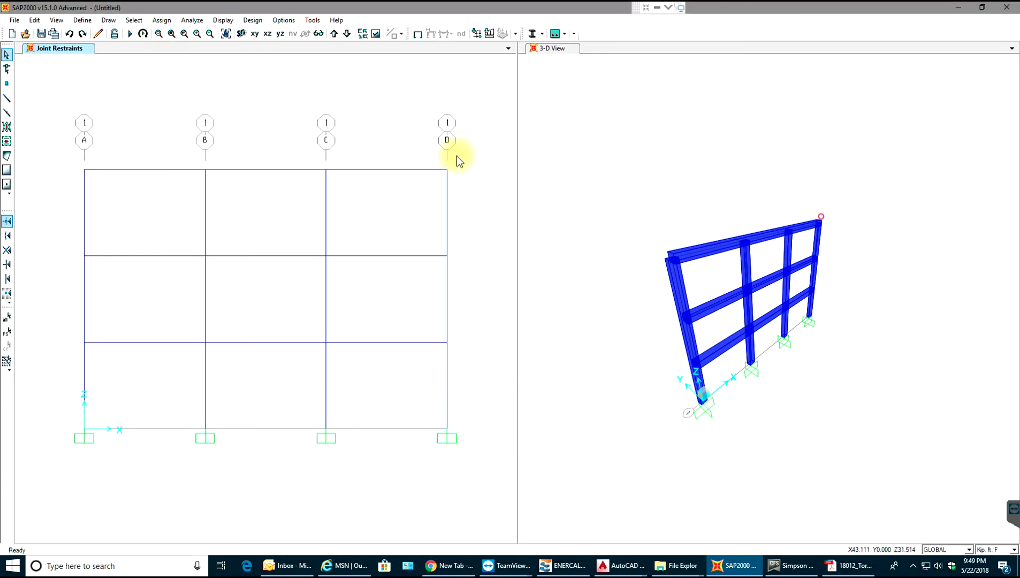
- Select the beams at all three levels and assign them a uniform gravity load of 0.025 kip/ft in the DEAD pattern
left_click_drag(470, 147, 73, 182)
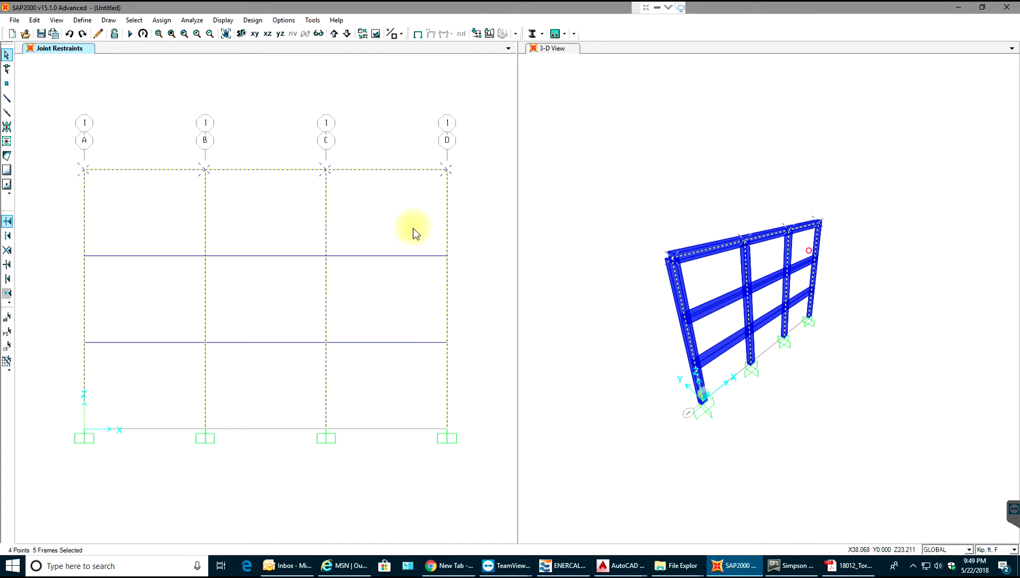
key("ctrl+q")
left_click_drag(408, 131, 370, 376)
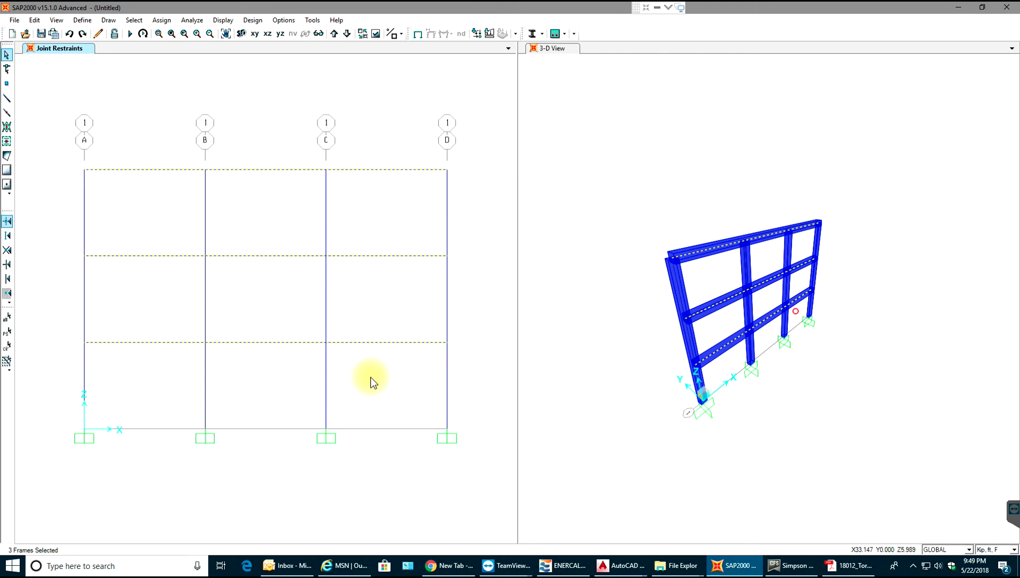
left_click(169, 20)
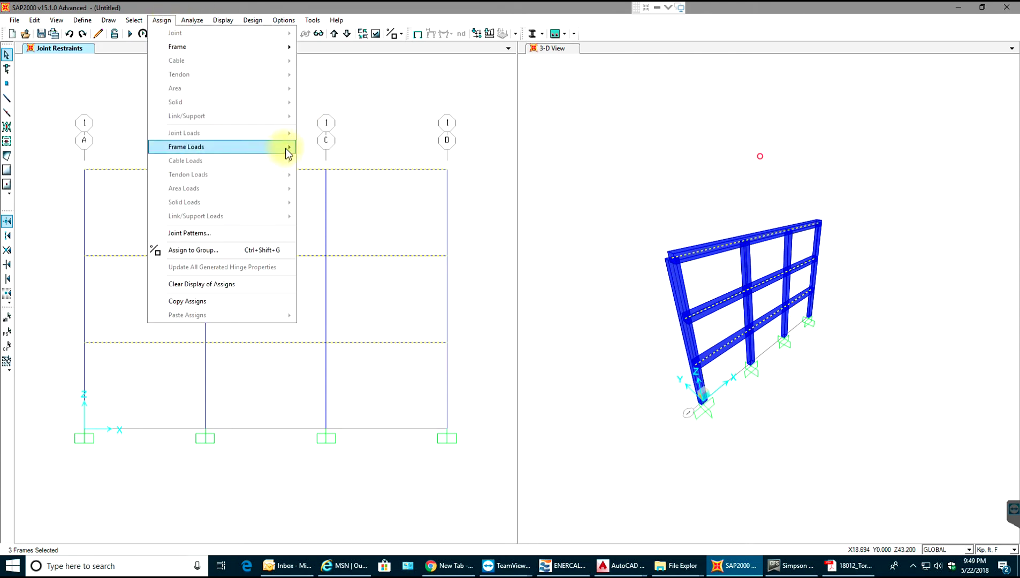
mouse_move(287, 152)
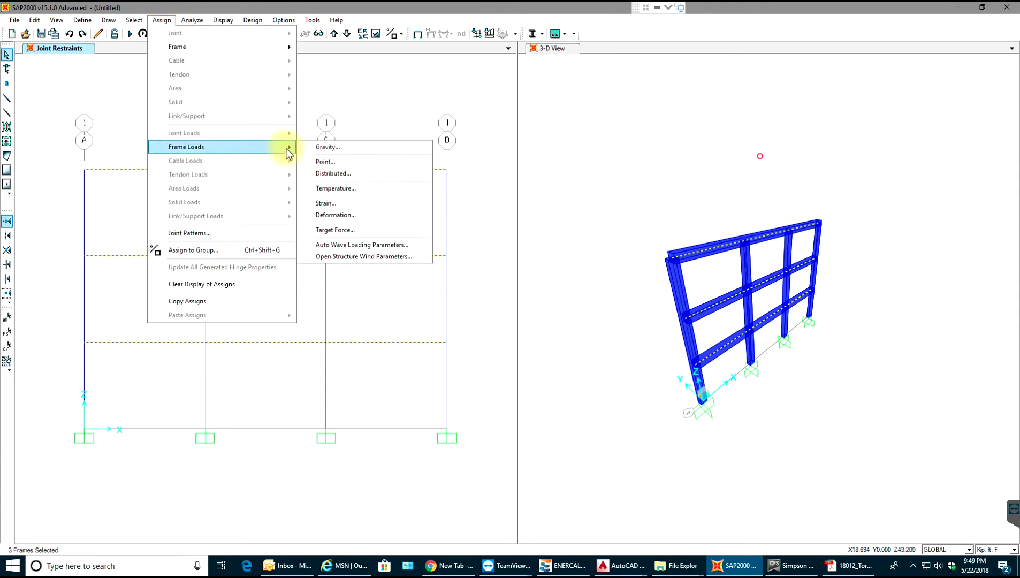
left_click(338, 176)
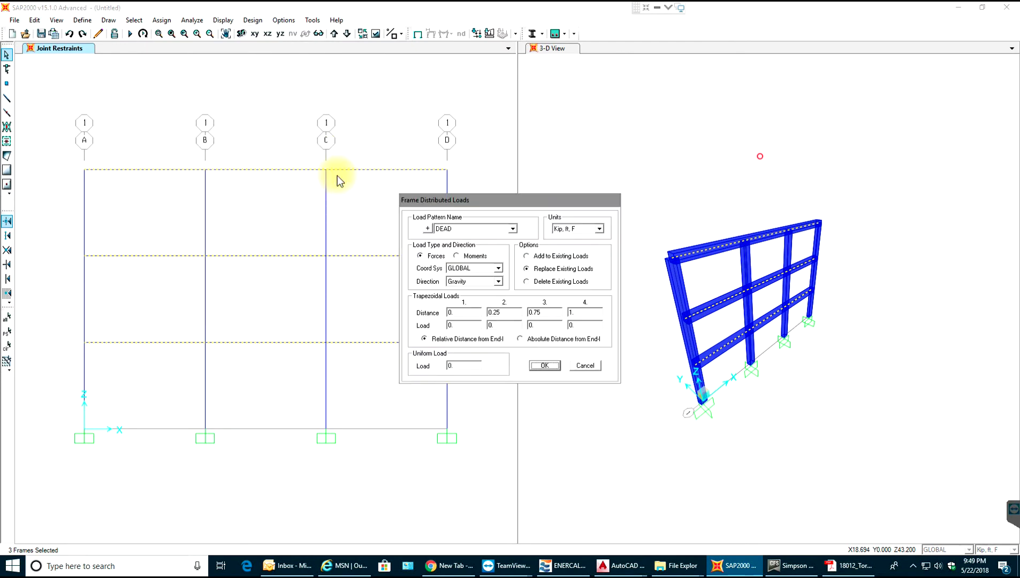
left_click(463, 366)
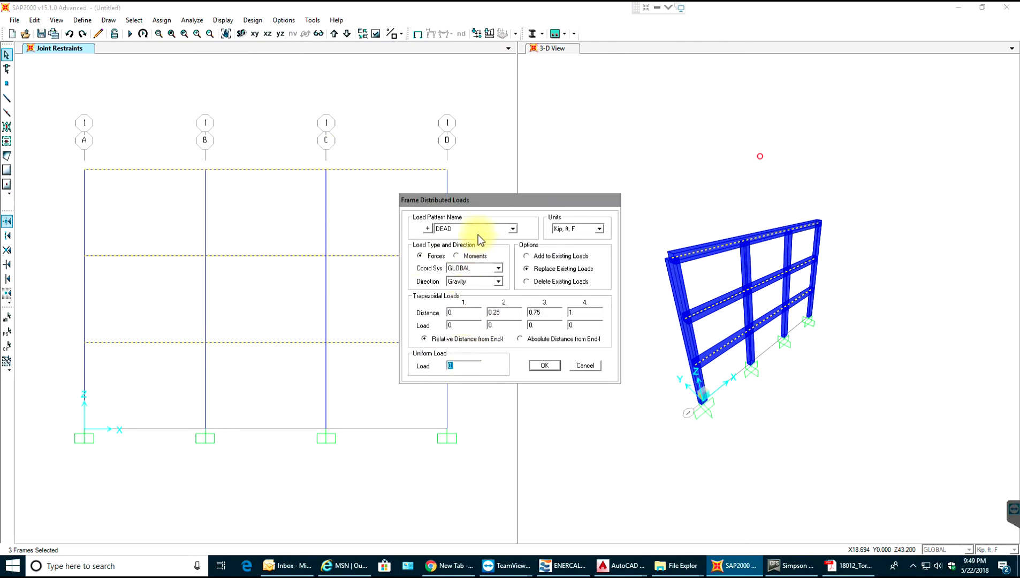
left_click(473, 367)
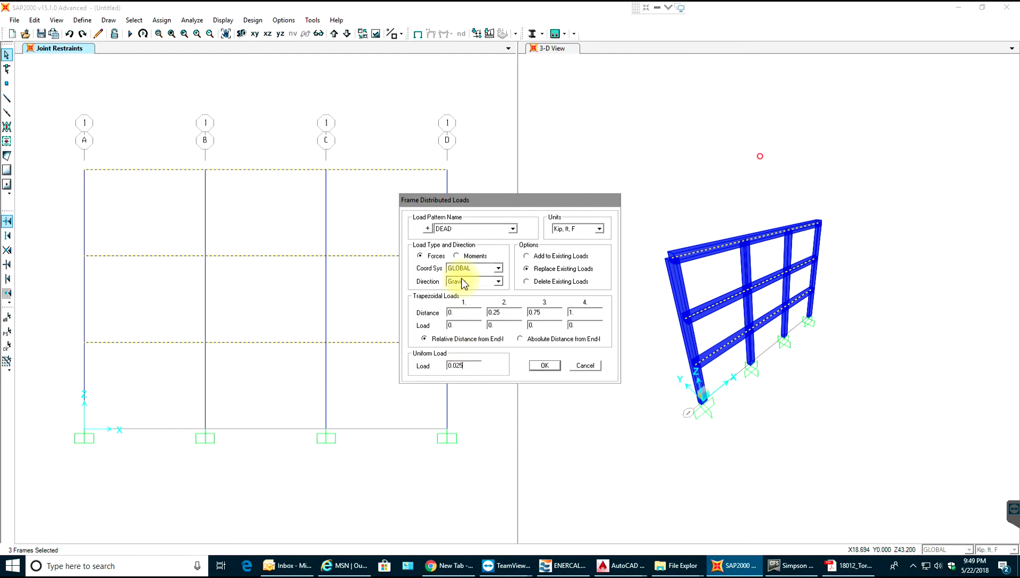
left_click(547, 365)
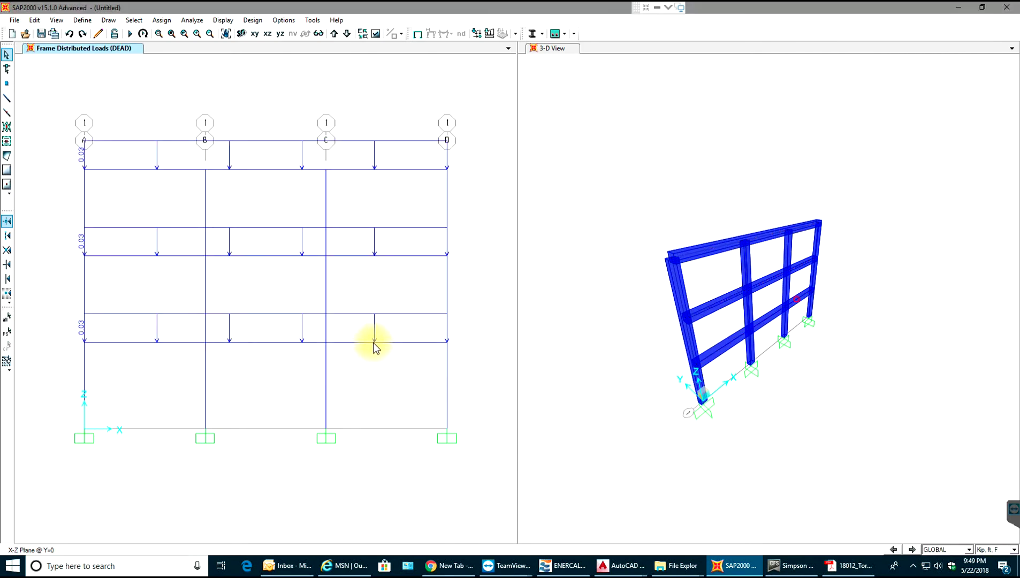
- Reselect the beams at all three levels and assign a uniform gravity load of 0.04 kip/ft in the Live pattern
left_click_drag(418, 117, 388, 381)
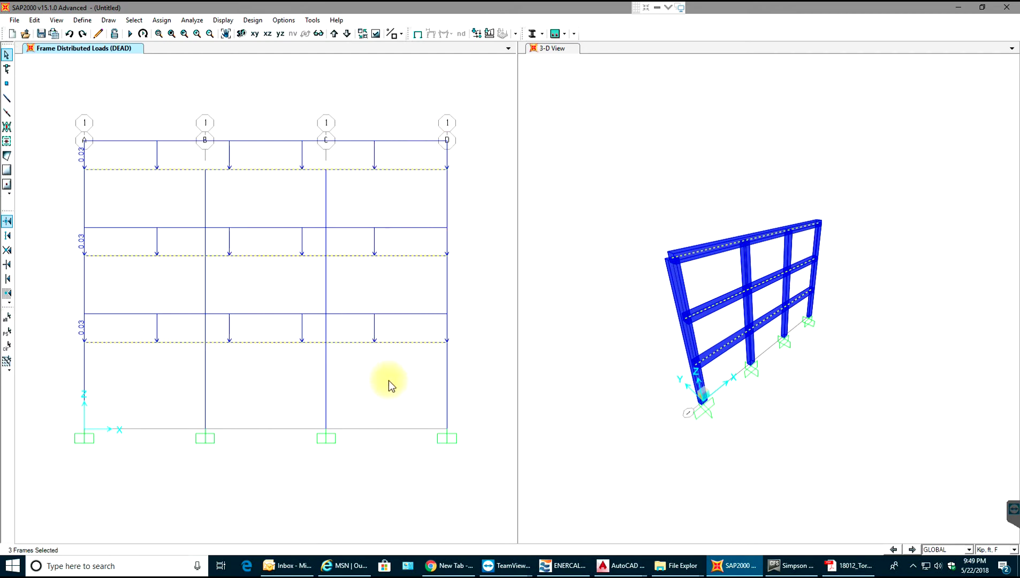
left_click(163, 20)
mouse_move(247, 47)
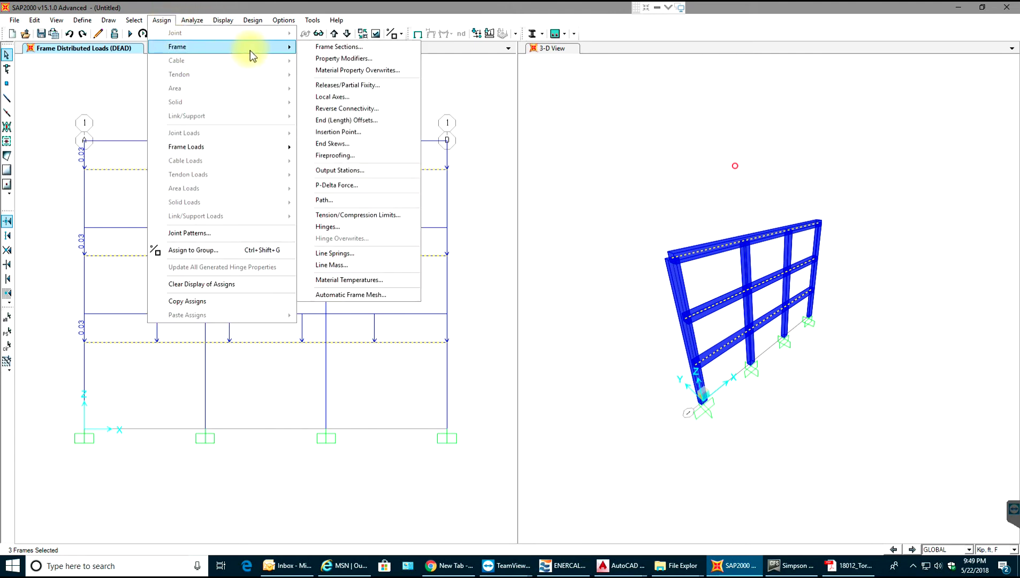
key("Escape")
key("Escape")
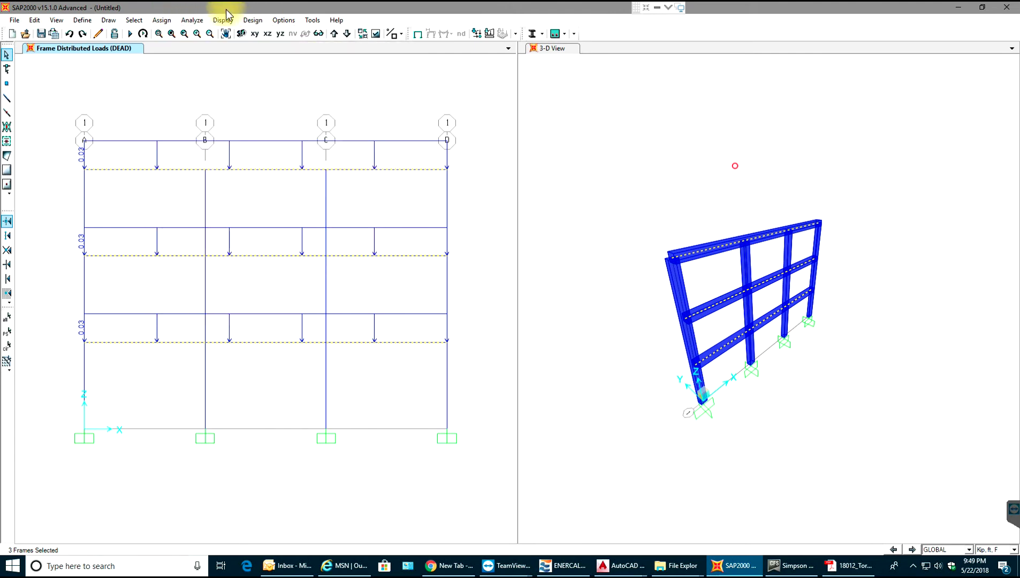
left_click(224, 19)
left_click(150, 19)
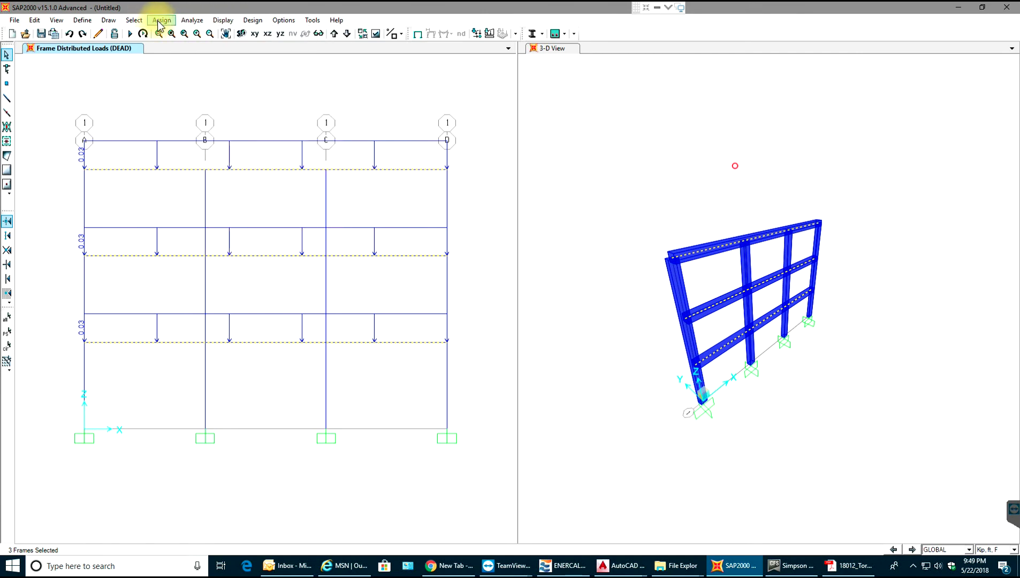
left_click(160, 20)
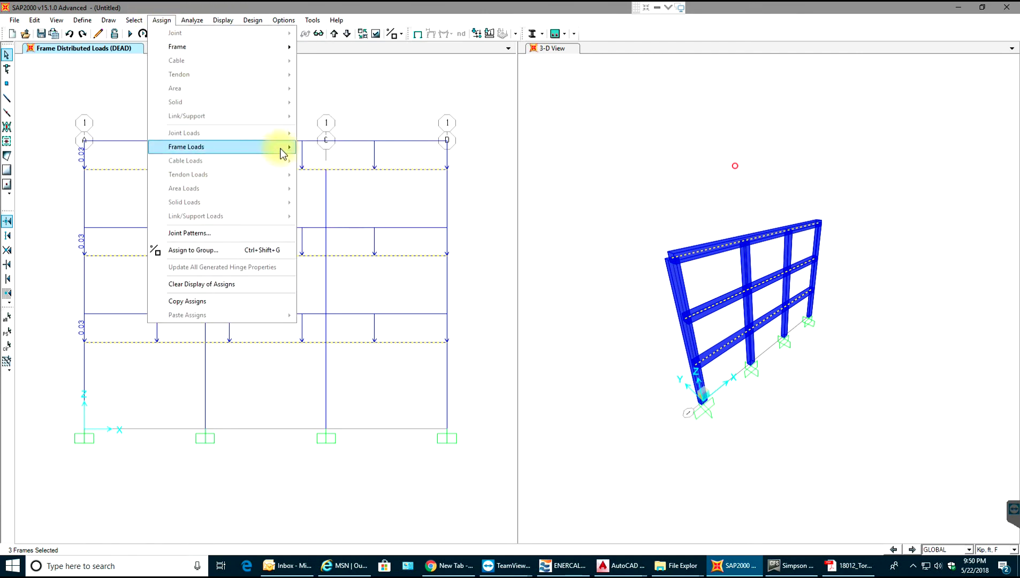
mouse_move(283, 152)
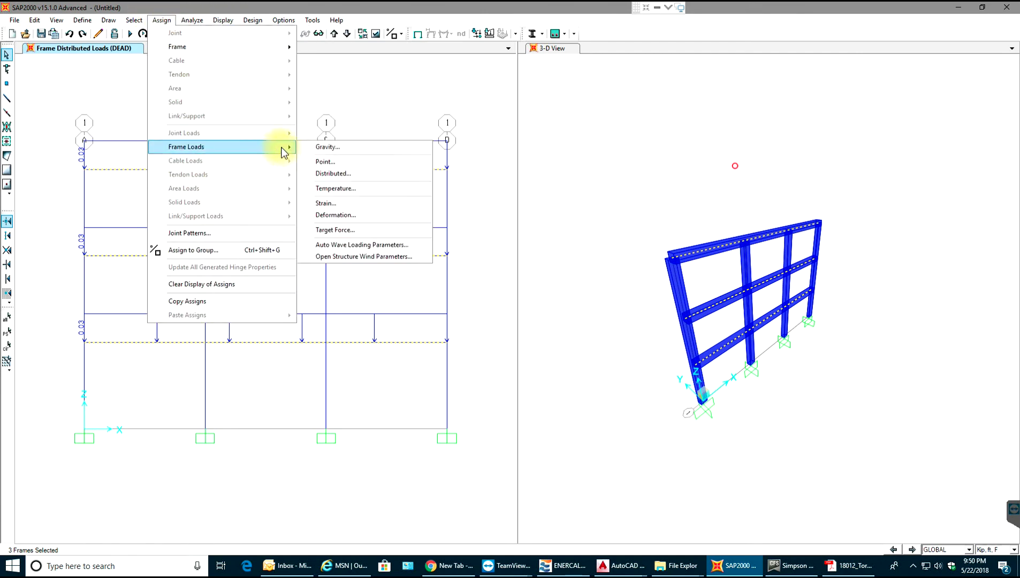
left_click(332, 174)
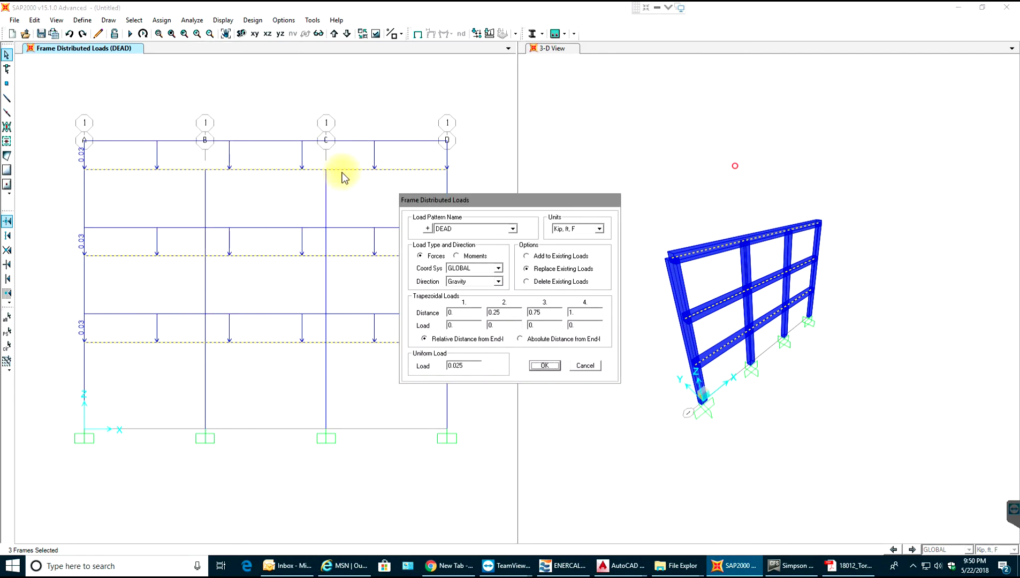
left_click(474, 229)
left_click(457, 242)
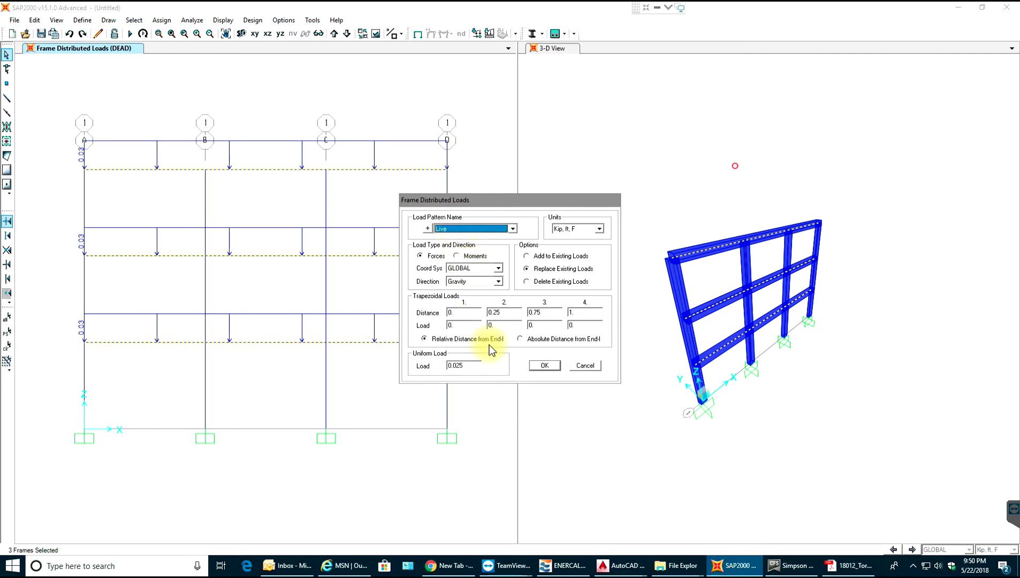
left_click(458, 367)
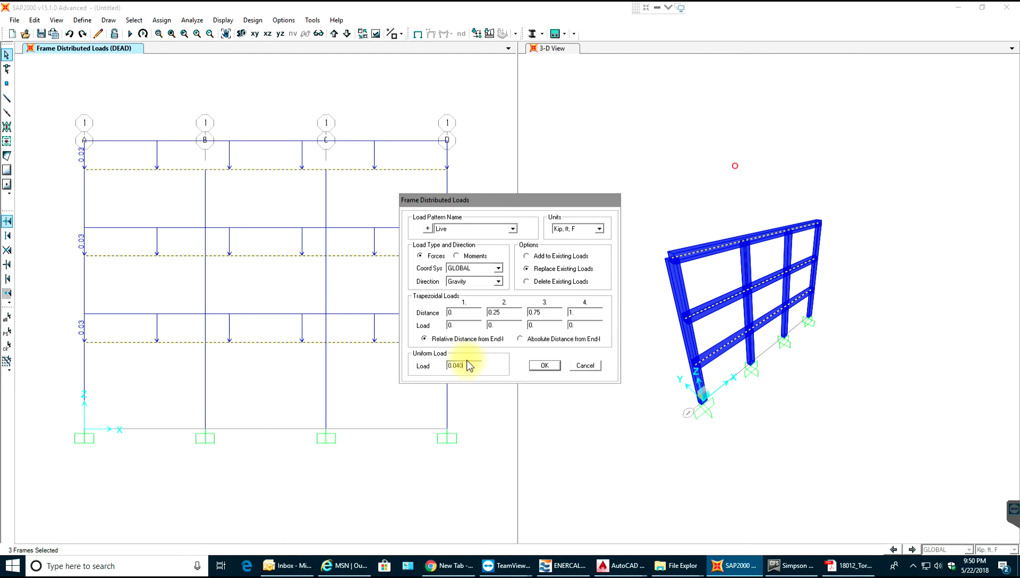
left_click(547, 366)
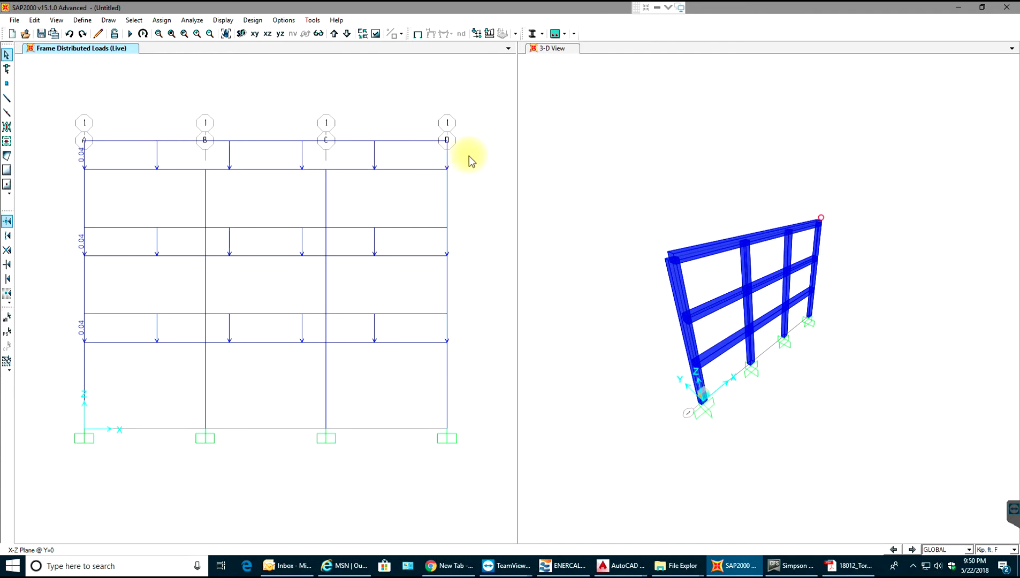
- Select the four top joints of the frame and assign a Global Z force of -10 kip in the DEAD pattern
left_click_drag(442, 182, 442, 181)
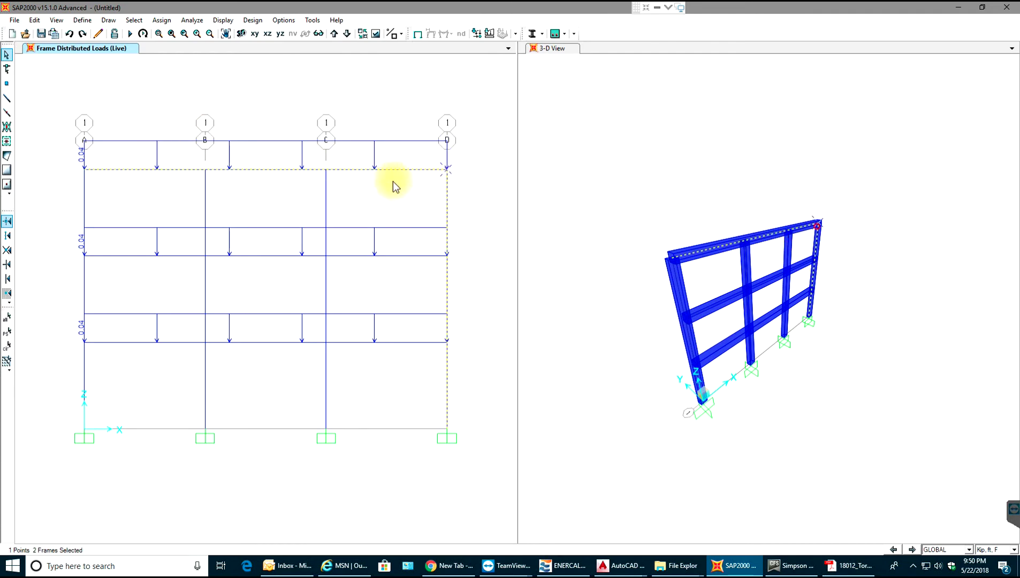
left_click_drag(352, 122, 312, 187)
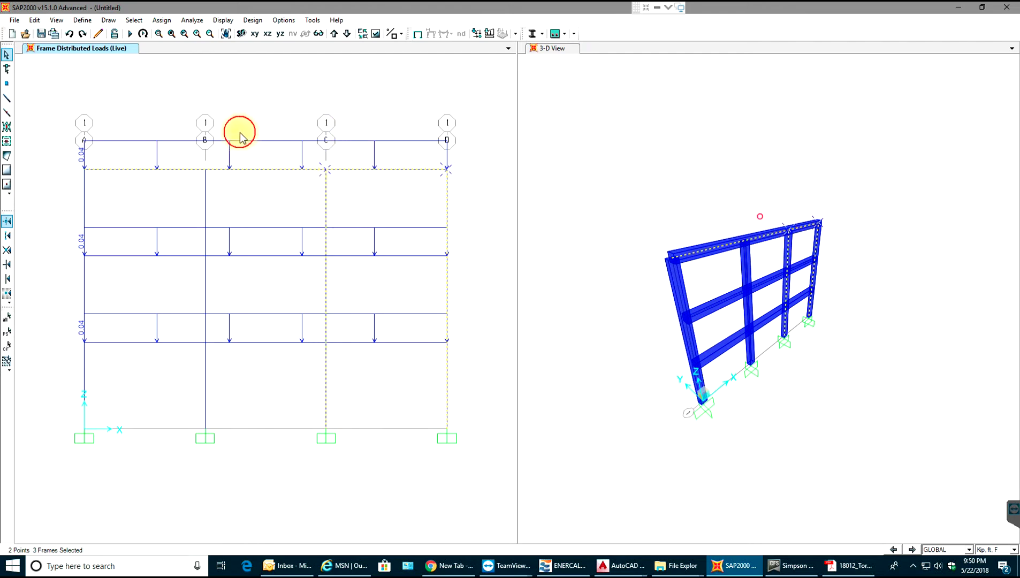
left_click_drag(238, 133, 193, 189)
left_click_drag(124, 130, 71, 179)
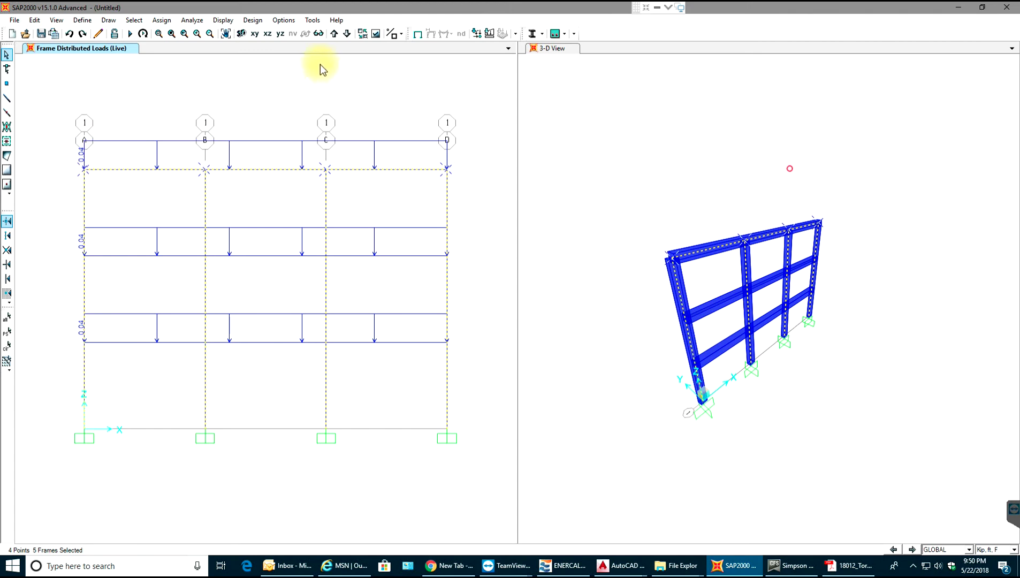
left_click(162, 20)
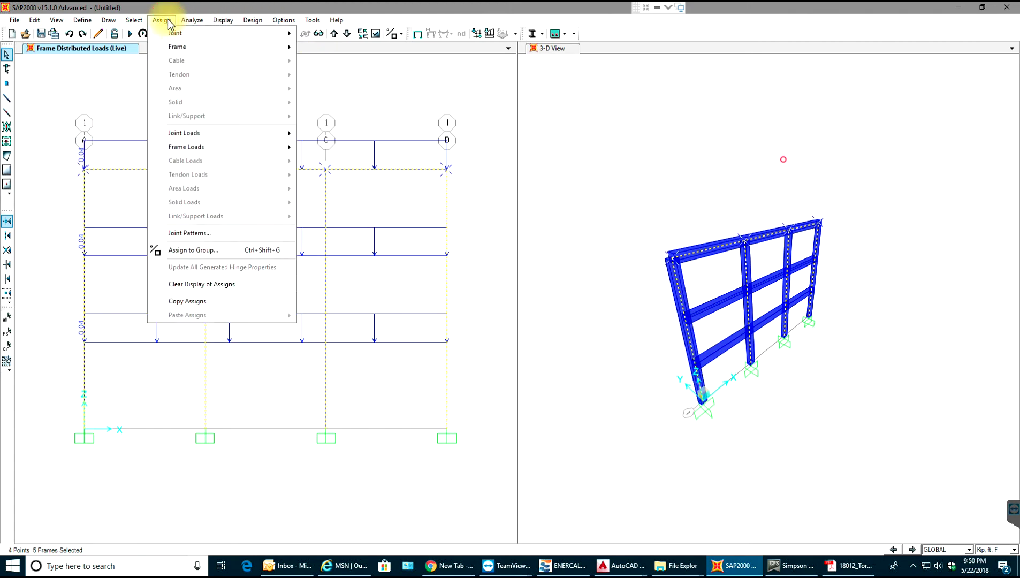
mouse_move(278, 133)
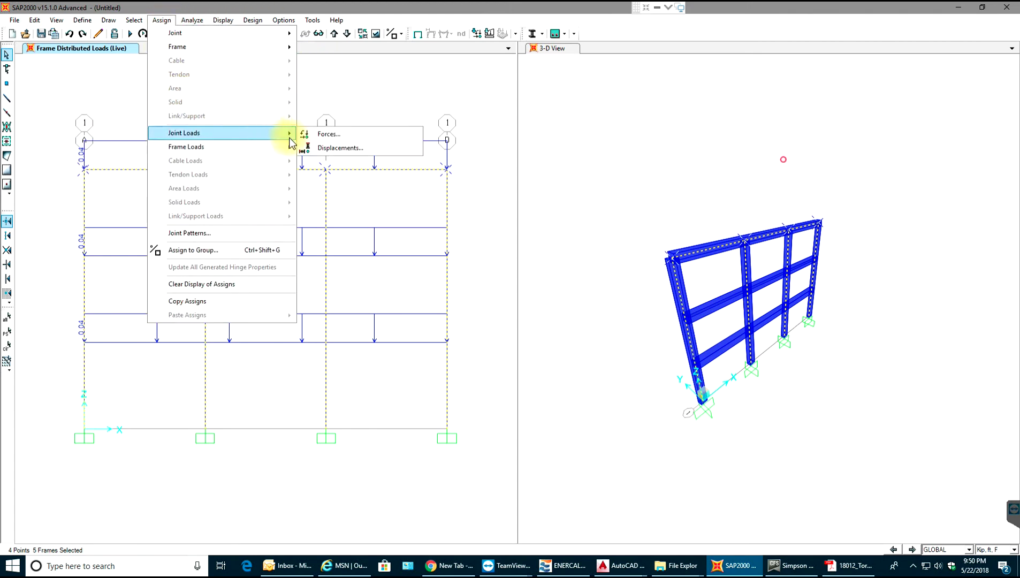
left_click(319, 136)
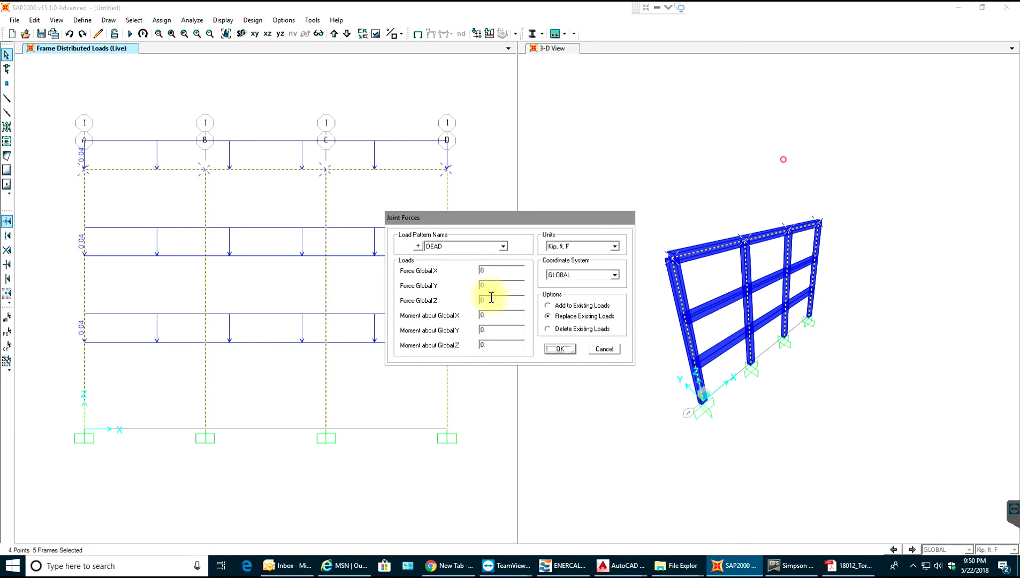
left_click_drag(478, 297, 495, 302)
type("-1")
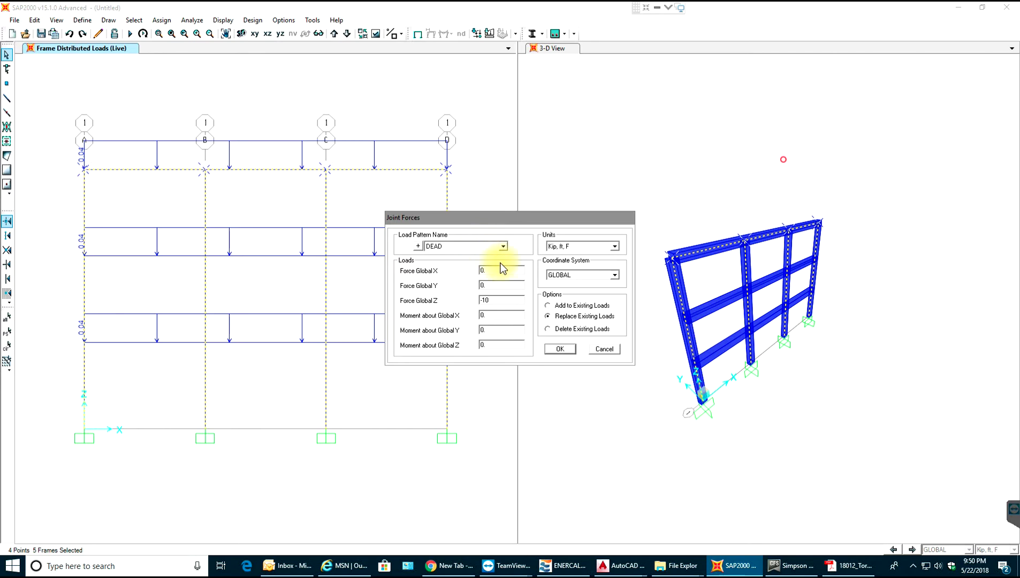
left_click(562, 349)
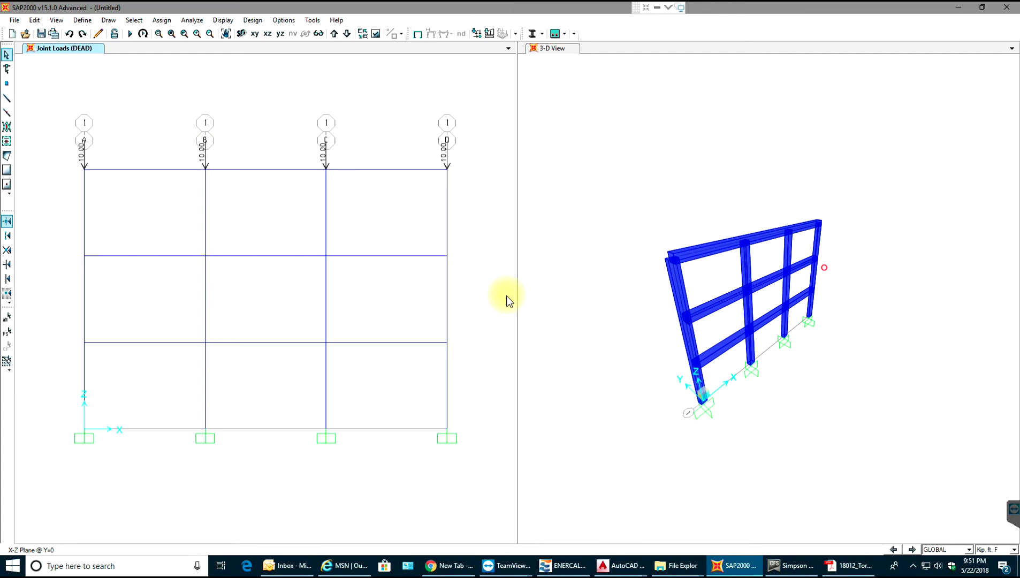
- Select the top joint on grid line A and assign it a Global X force of 25 kip in the DEAD pattern
scroll(436, 266, "down", 2)
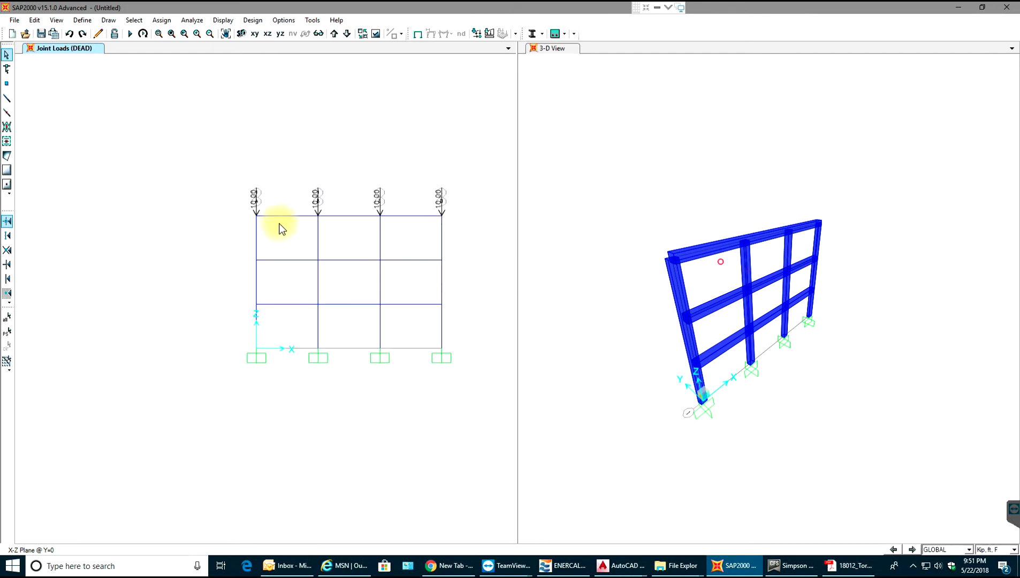
scroll(276, 225, "up", 2)
middle_click_drag(282, 234, 178, 189)
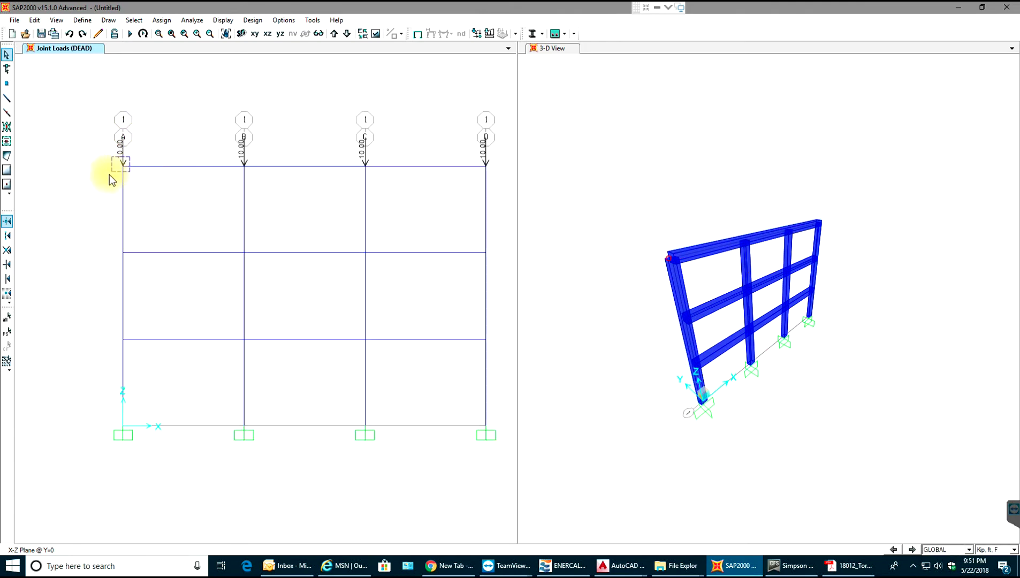
left_click_drag(110, 175, 109, 174)
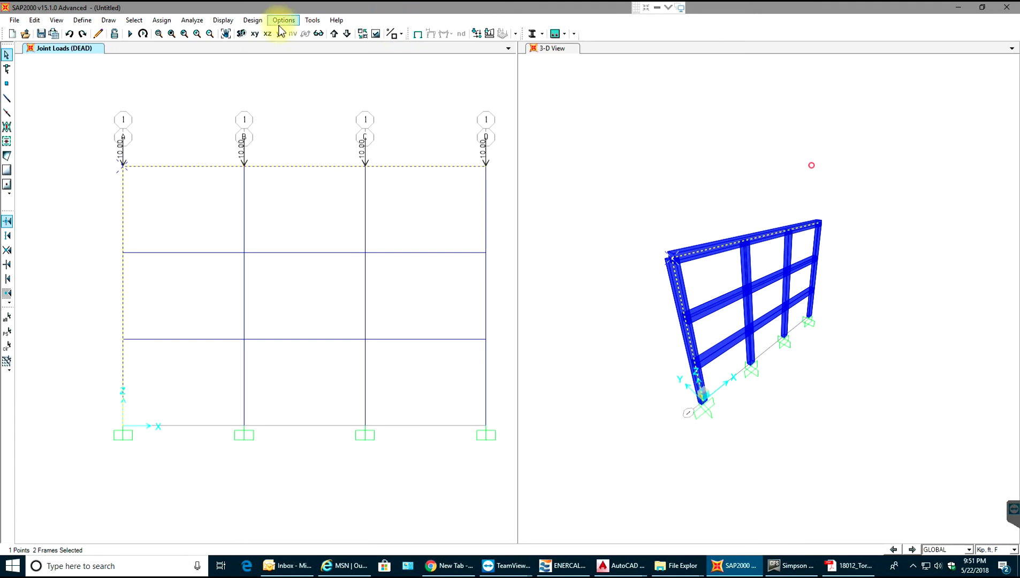
left_click(173, 21)
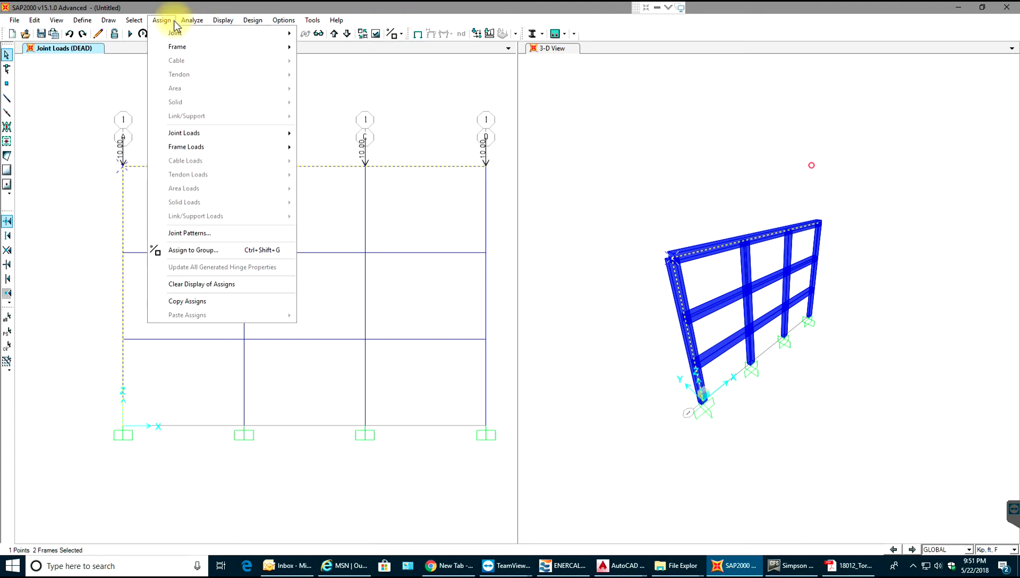
mouse_move(281, 134)
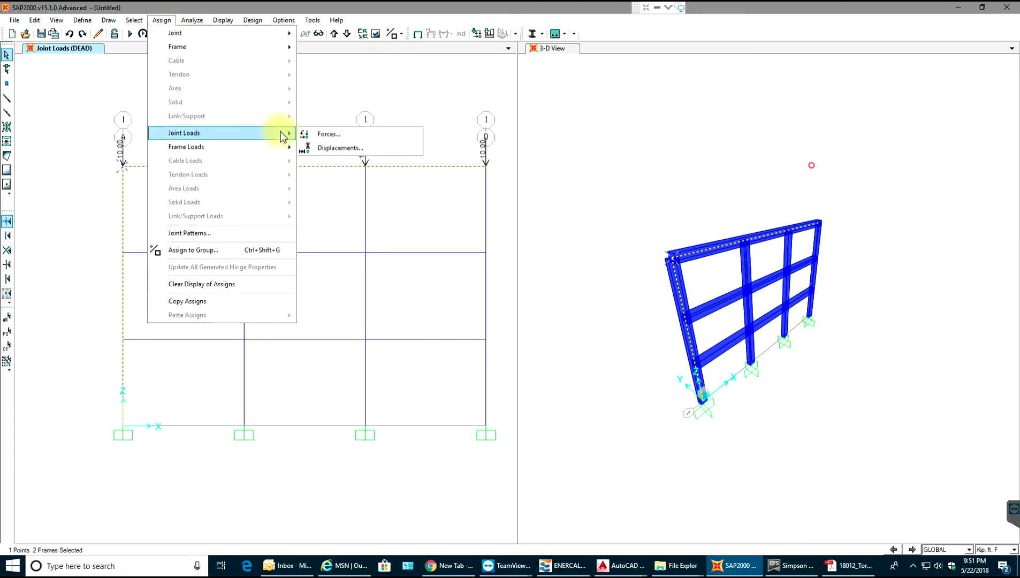
left_click(321, 133)
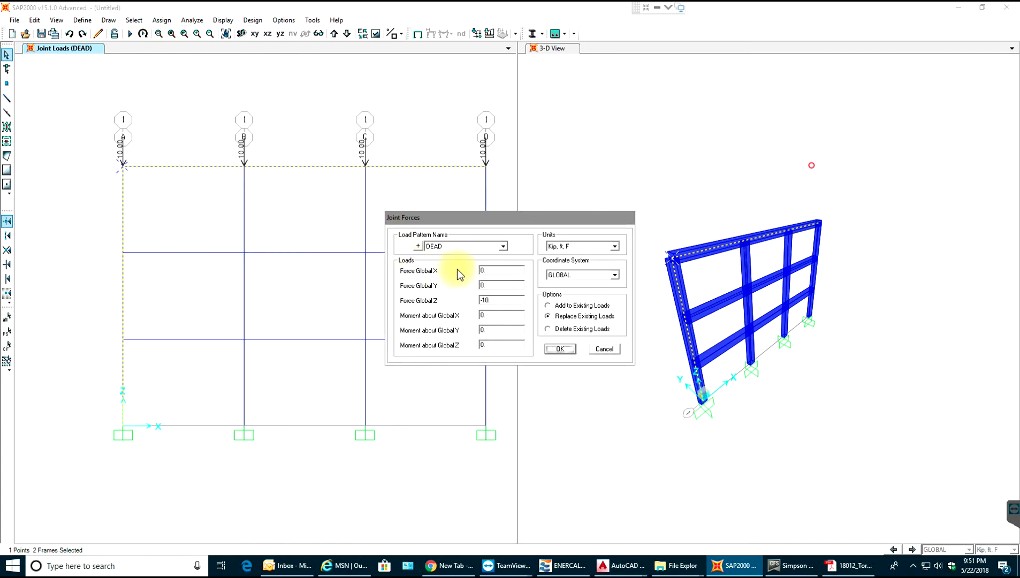
double_click(485, 270)
type("25")
left_click(568, 351)
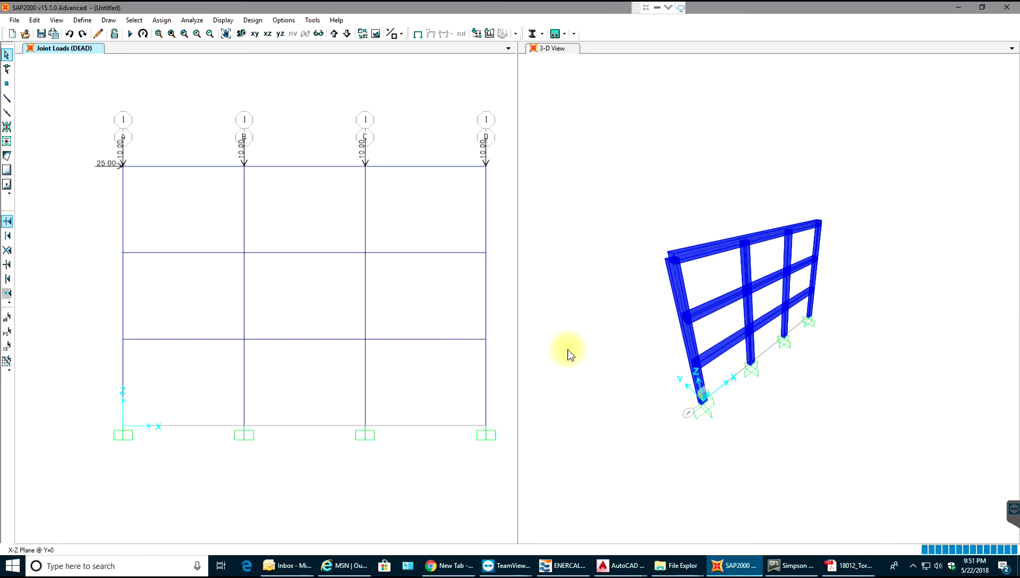
- Select the second-level joint on grid line A and assign forces of 20 kip Global X and -10 kip Global Z in the DEAD pattern
left_click(131, 251)
left_click_drag(130, 246, 114, 261)
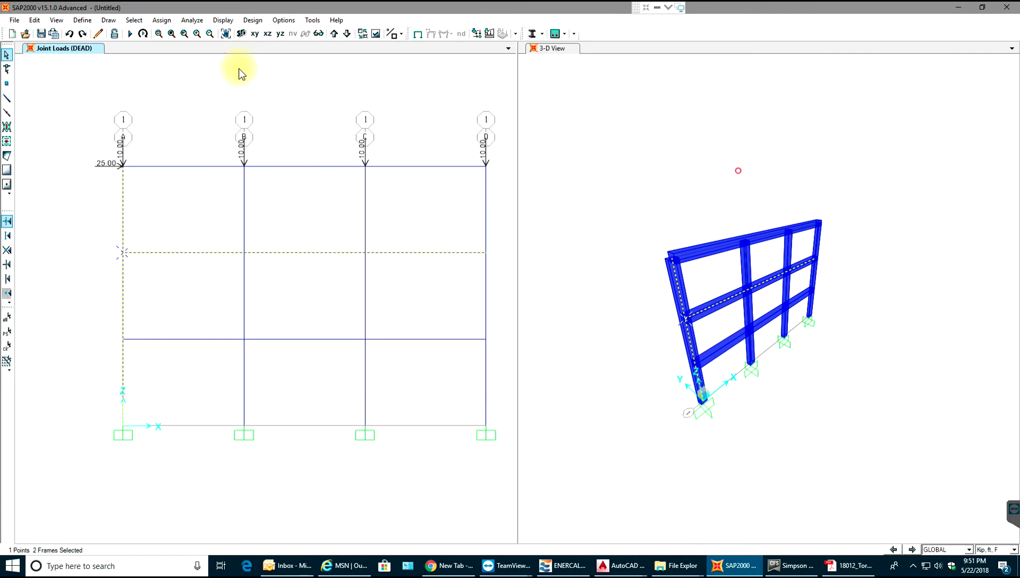
left_click(169, 20)
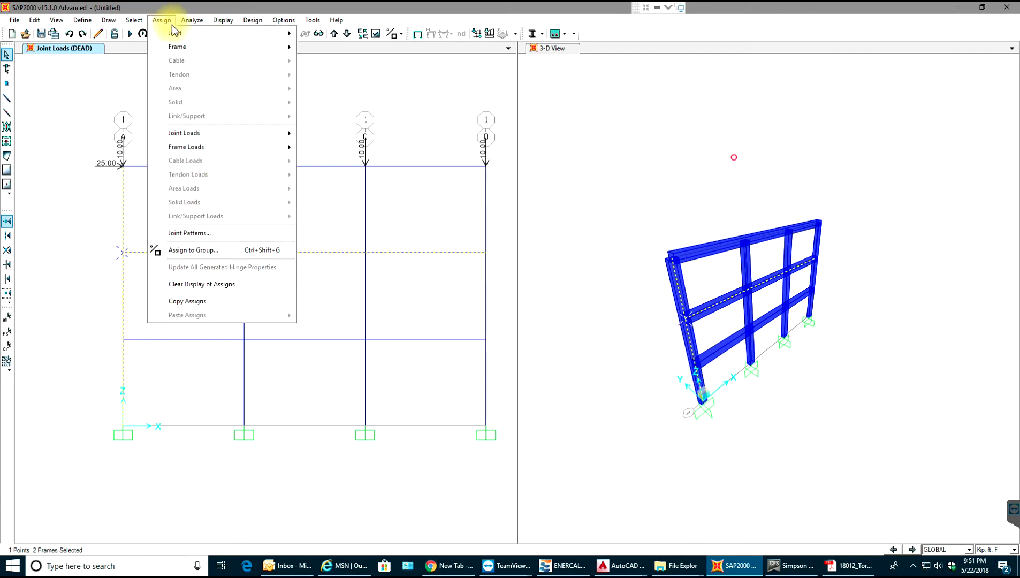
mouse_move(269, 134)
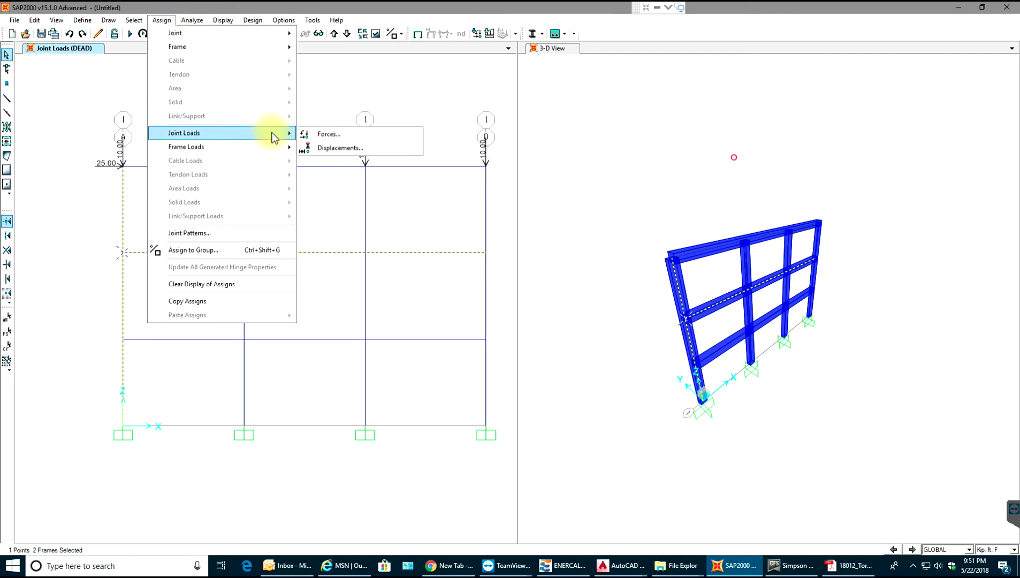
left_click(316, 134)
double_click(495, 271)
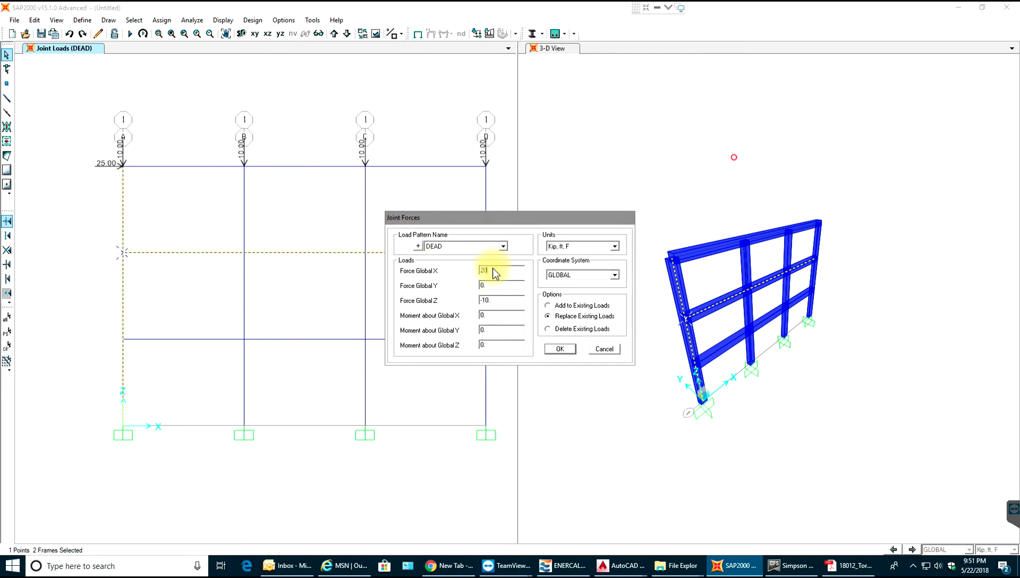
type("20")
left_click(559, 349)
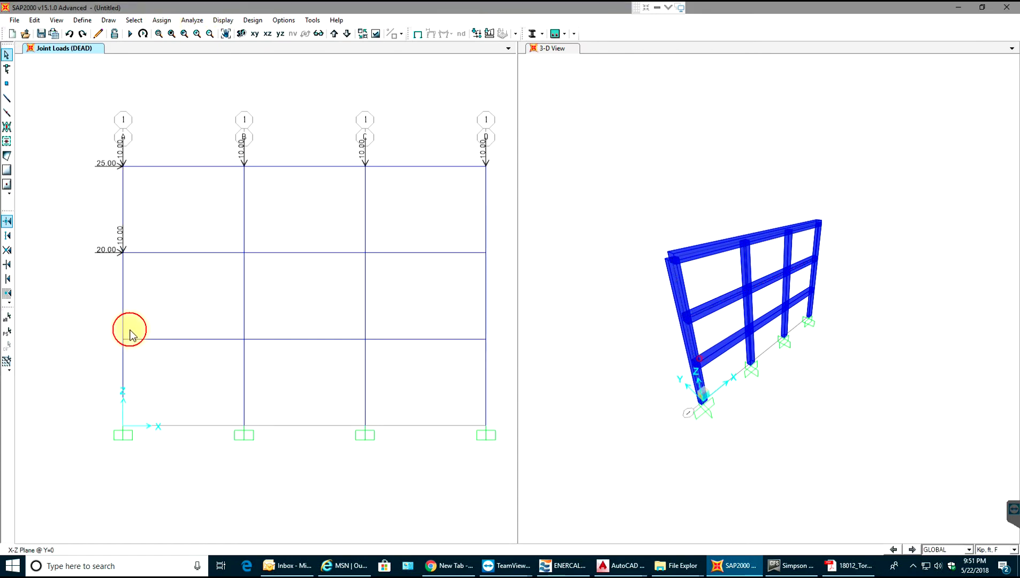
- Select the first-level joint on grid line A and assign forces of 15 kip Global X and -10 kip Global Z in the DEAD pattern
left_click(112, 347)
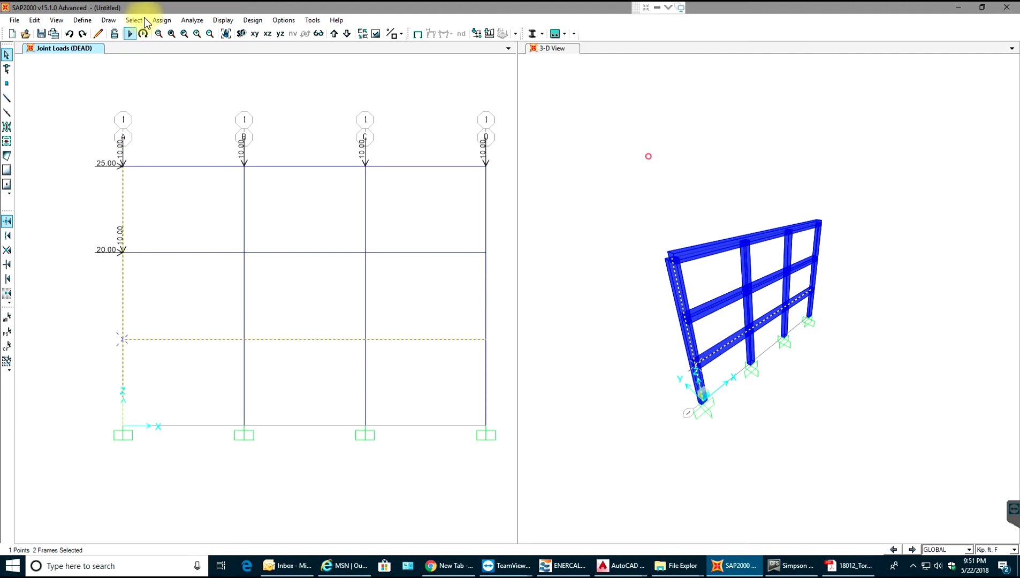
left_click(167, 20)
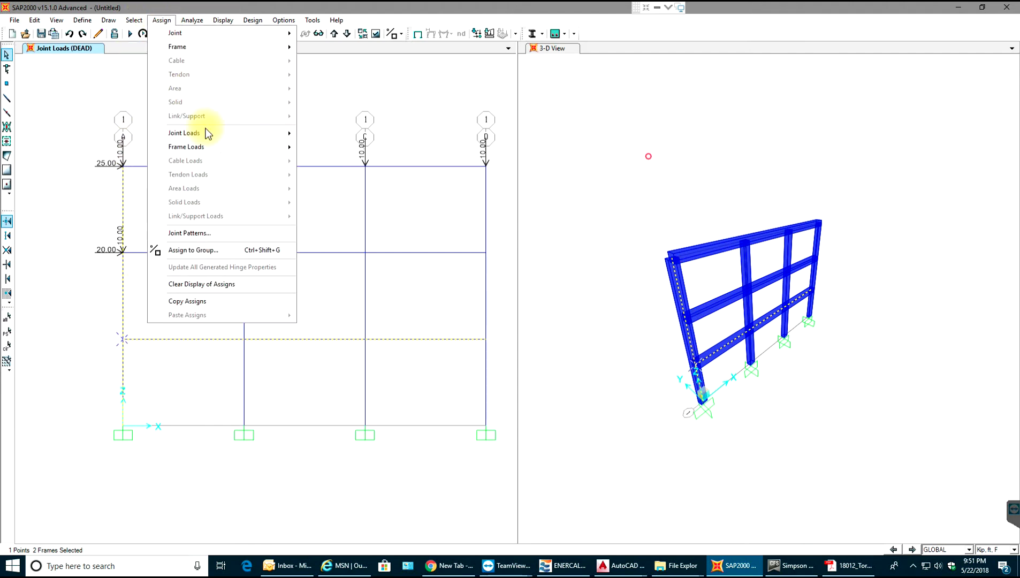
mouse_move(292, 134)
left_click(328, 134)
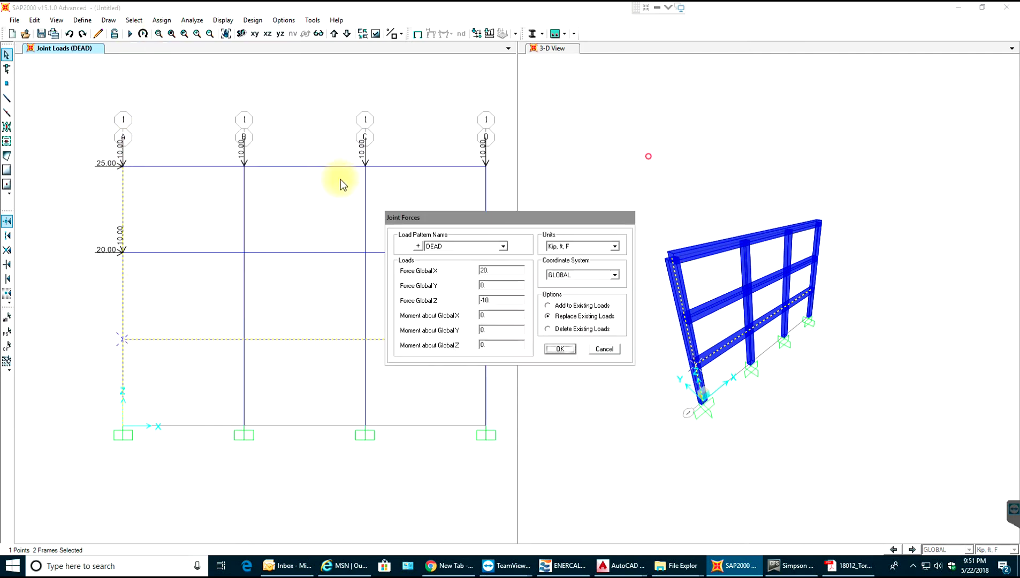
double_click(483, 270)
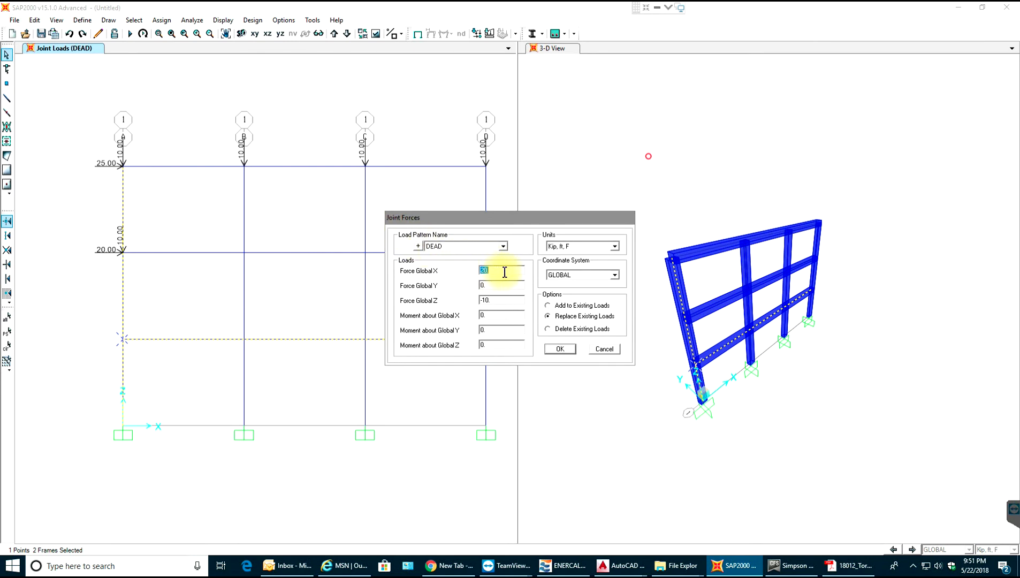
type("15")
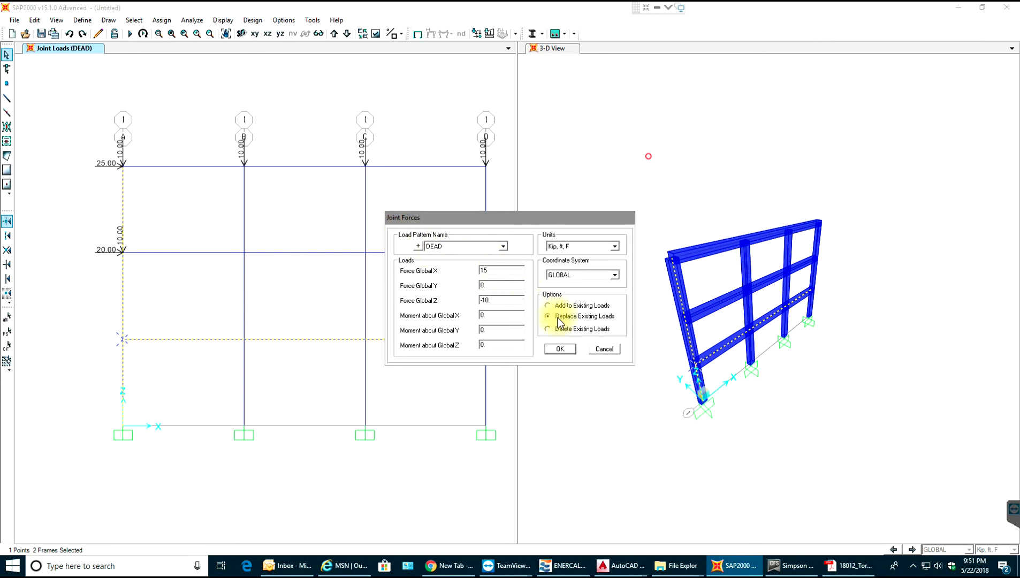
left_click(560, 350)
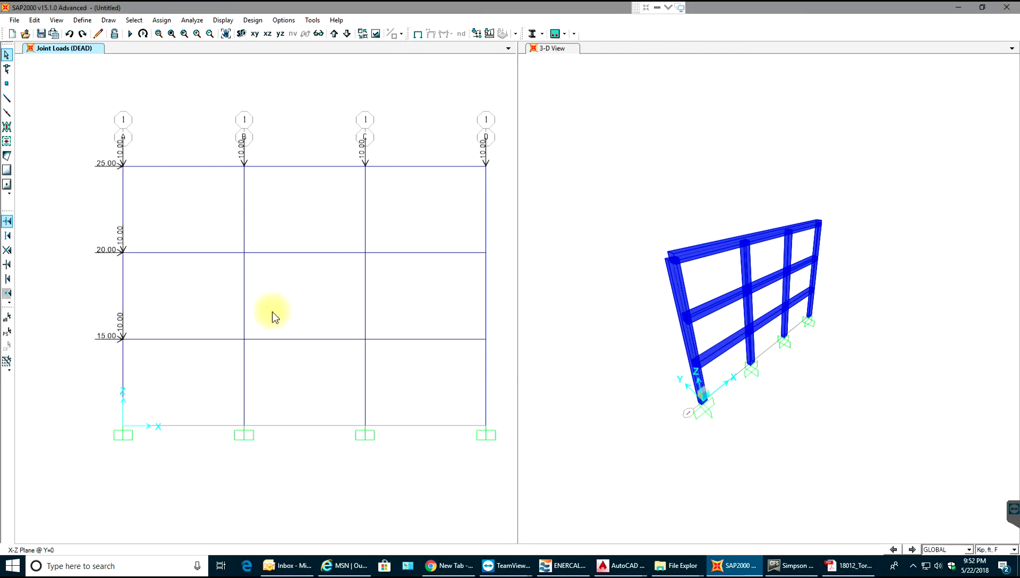
- Select the top joint on grid line A and assign forces of 25 kip Global X and -10 kip Global Z in the Wind pattern
left_click(117, 171)
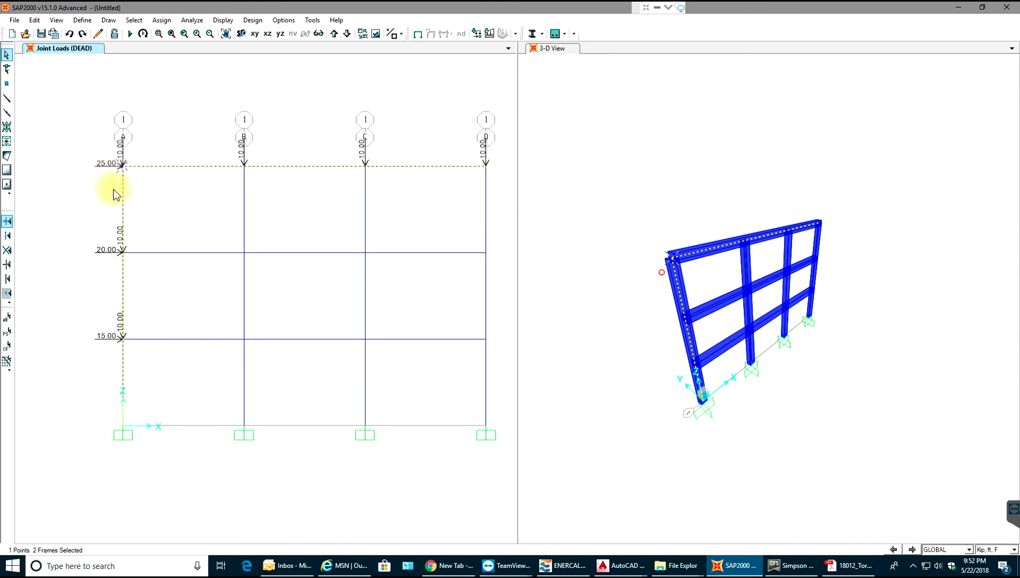
left_click(162, 20)
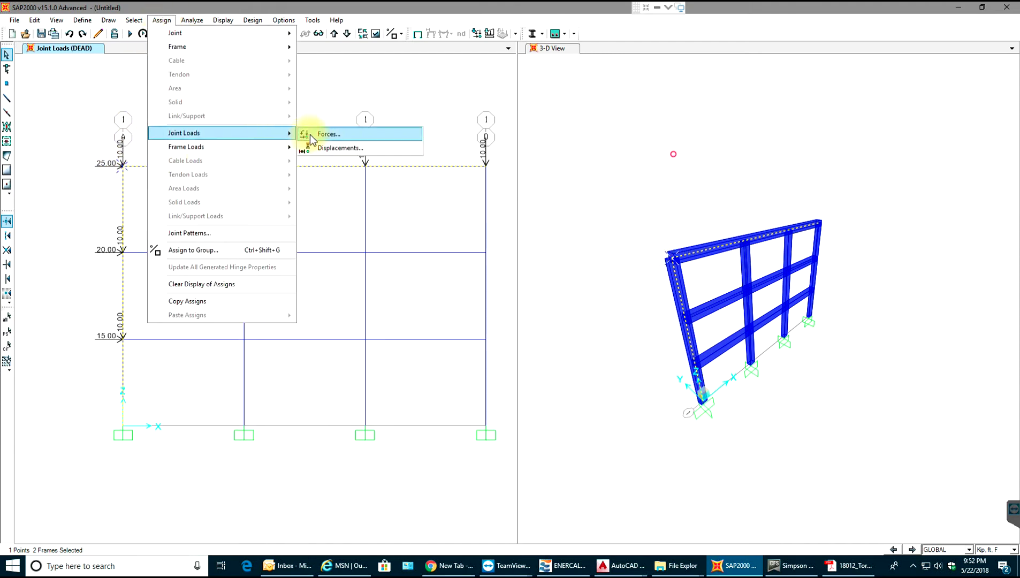
left_click(306, 134)
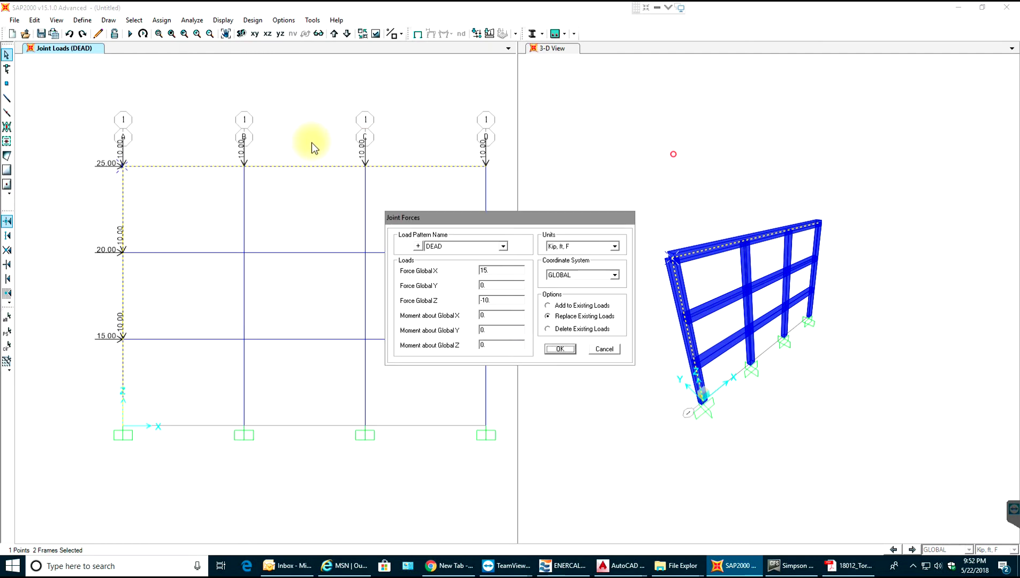
left_click(483, 245)
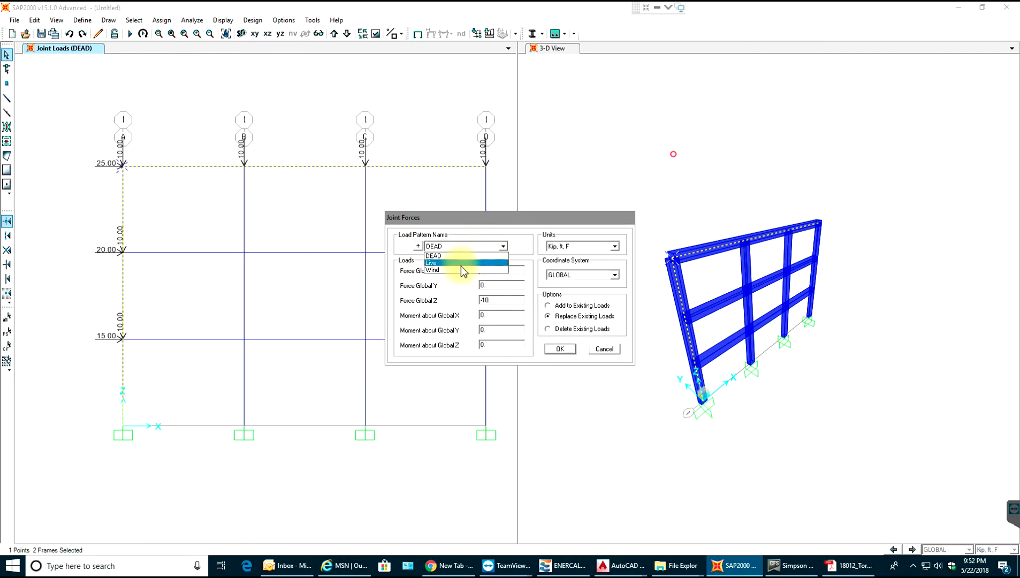
left_click(461, 266)
left_click(447, 247)
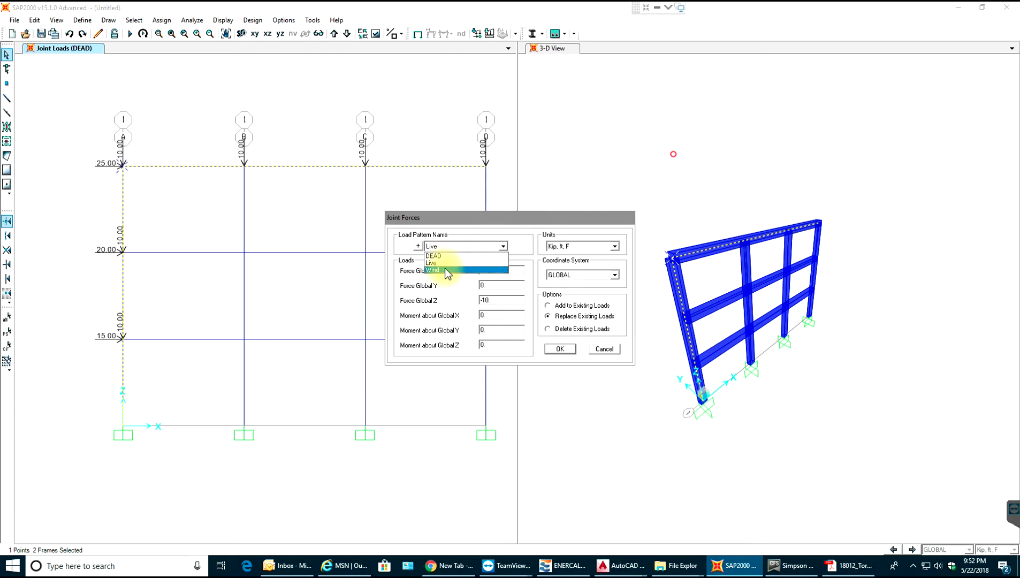
left_click(448, 270)
double_click(488, 271)
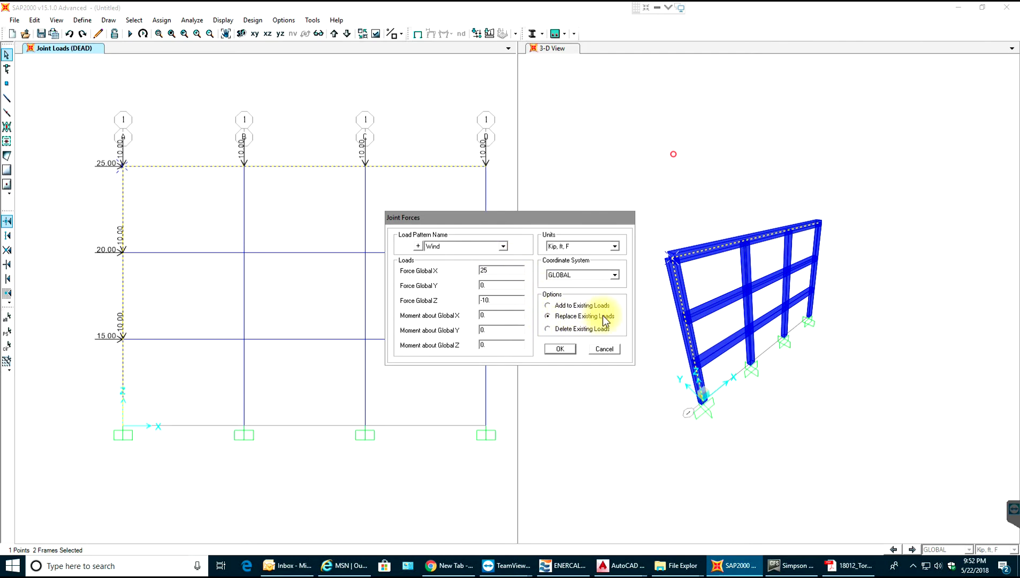
left_click(556, 350)
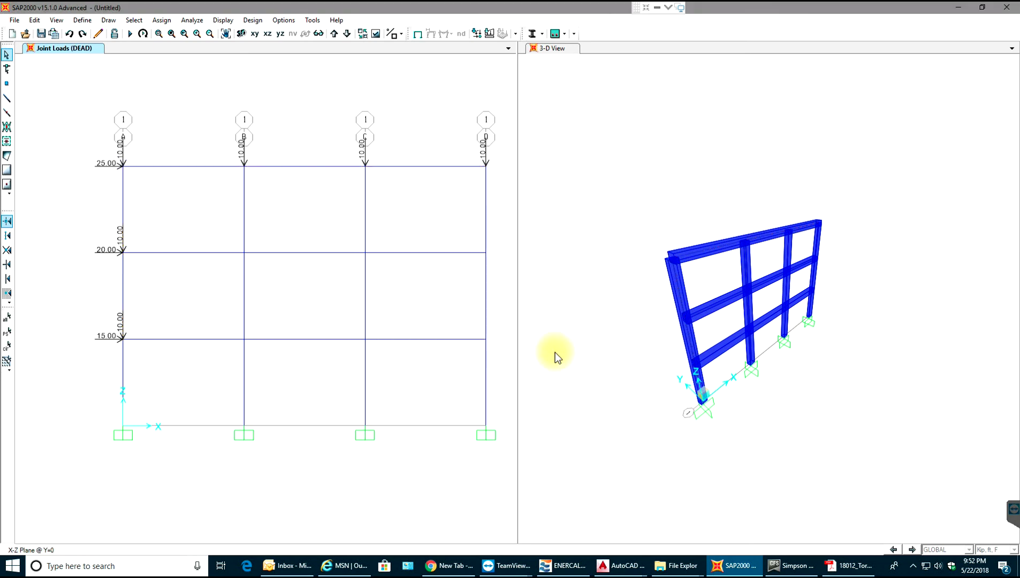
- Assign the second-level joint on grid line A a Wind force of 20 kip in Global X and 0 in Global Z
left_click(123, 252)
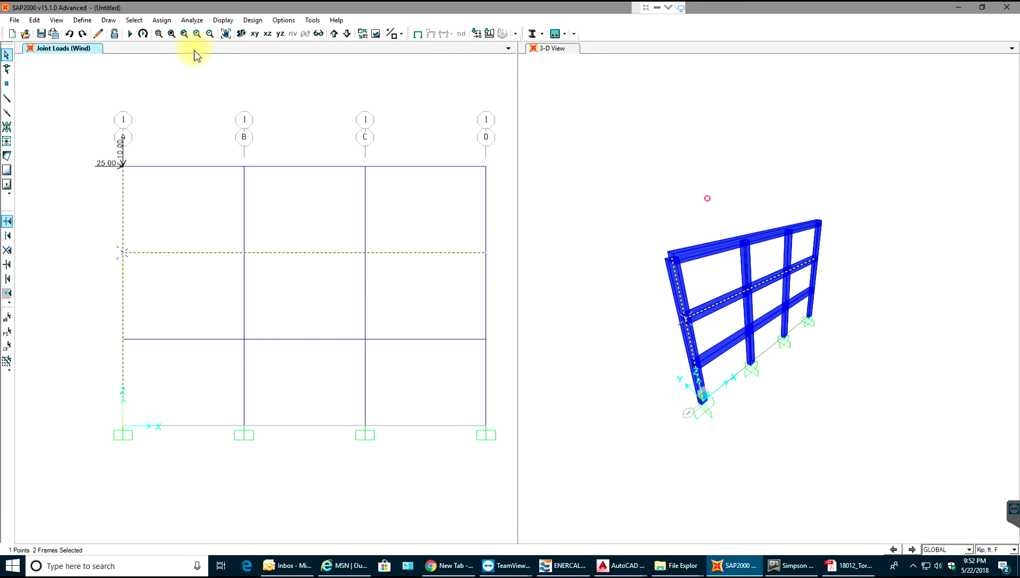
left_click(160, 20)
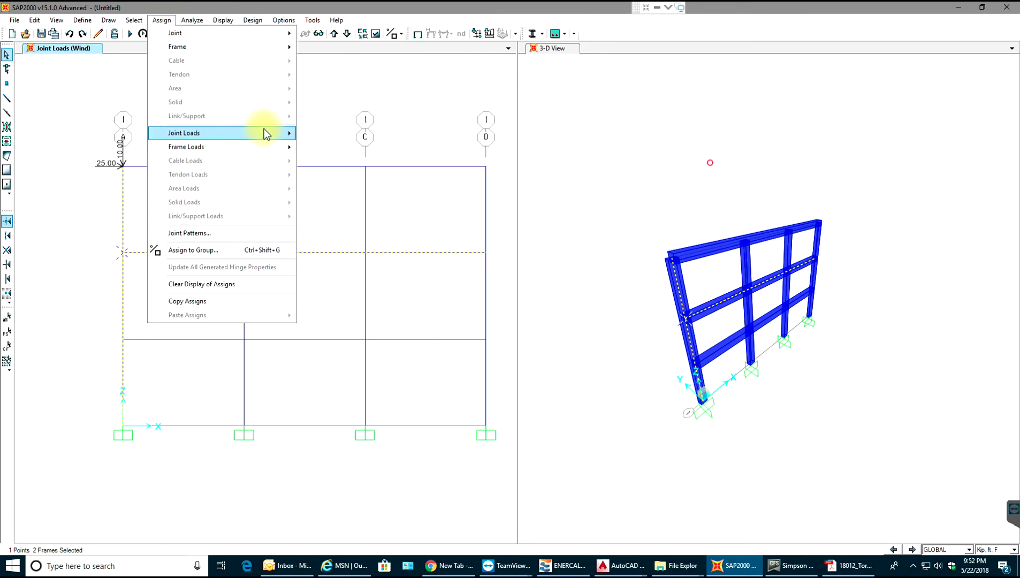
left_click(320, 140)
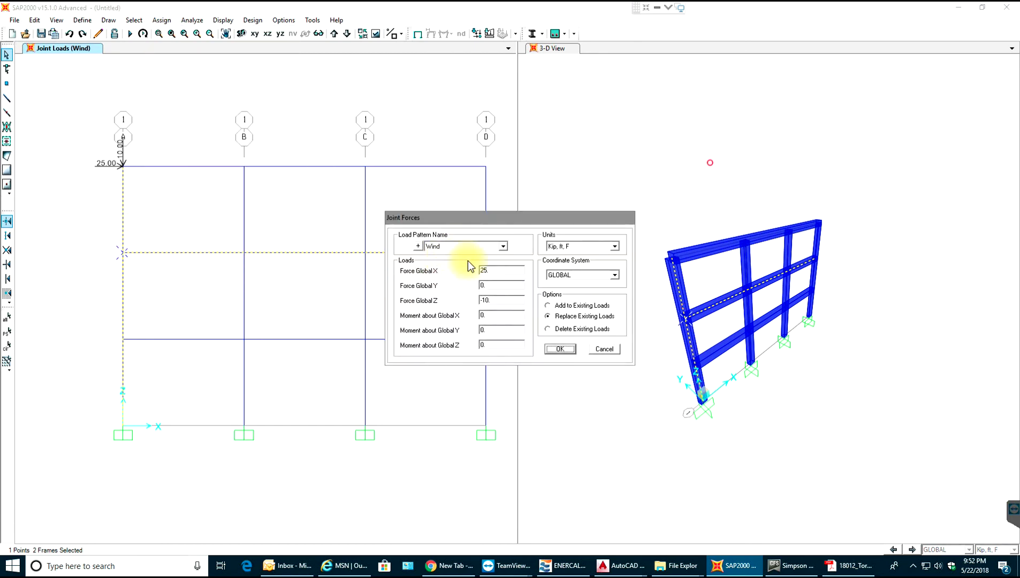
left_click_drag(481, 272, 506, 276)
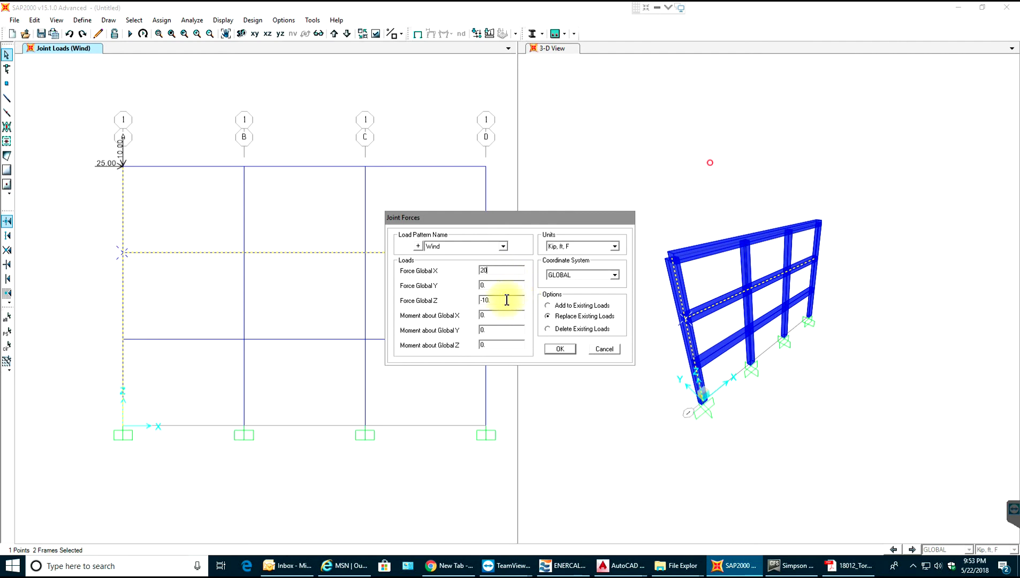
left_click_drag(507, 300, 481, 300)
type("0")
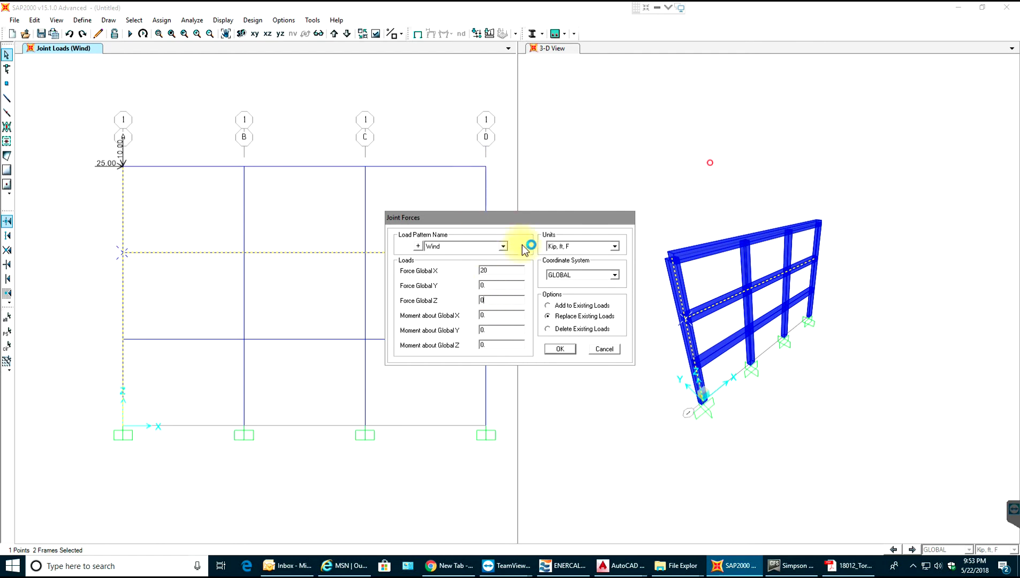
left_click_drag(517, 218, 834, 193)
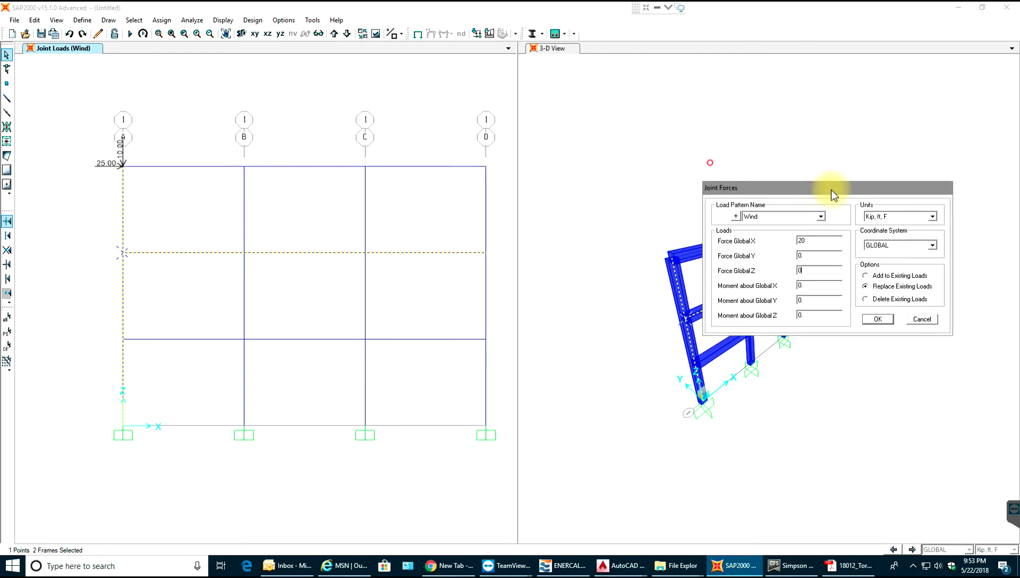
left_click(889, 320)
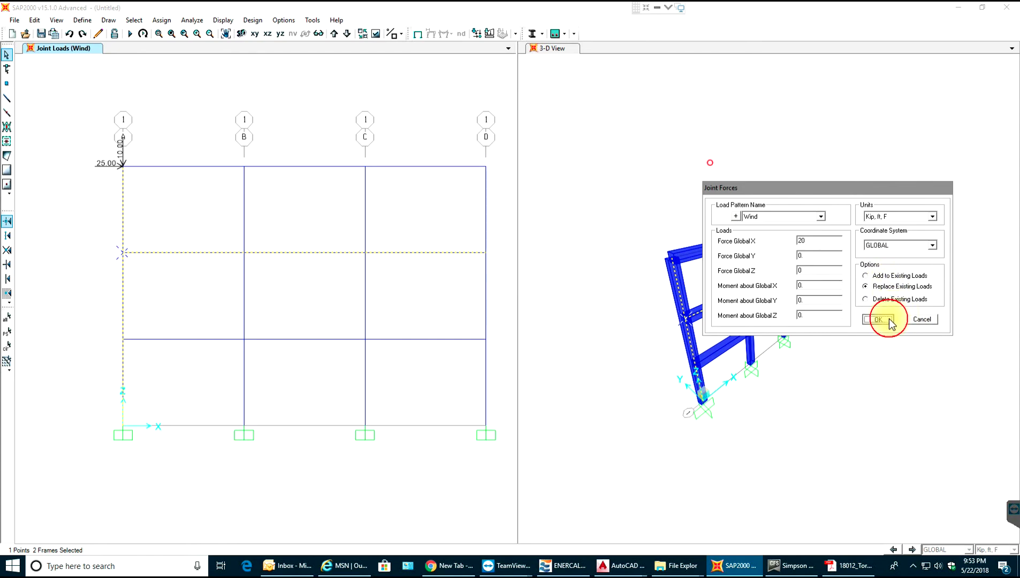
- Select the first-level joint on grid line A and assign it a Wind force of 15 kip in Global X
left_click_drag(138, 311, 90, 357)
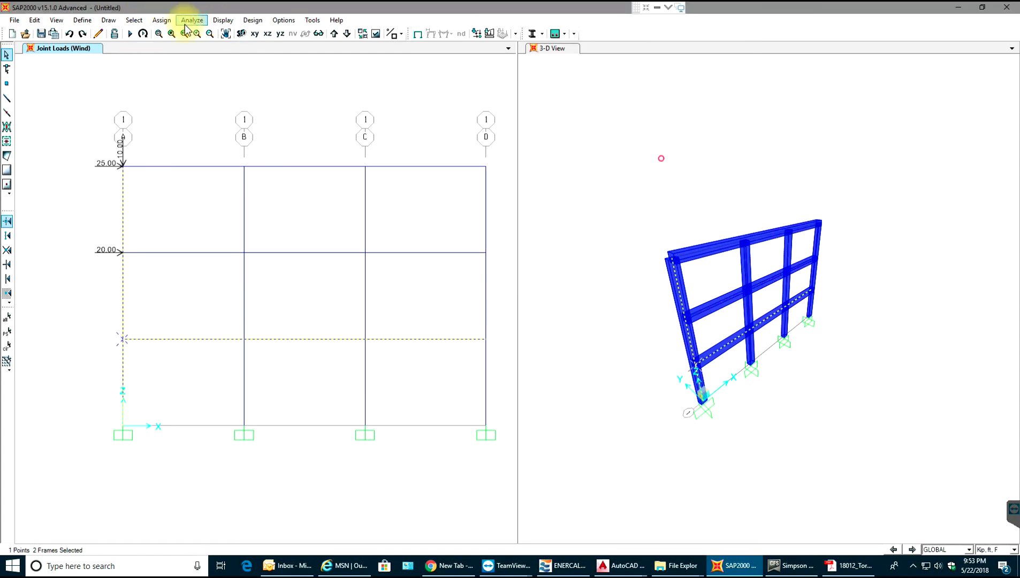
left_click(161, 20)
mouse_move(246, 136)
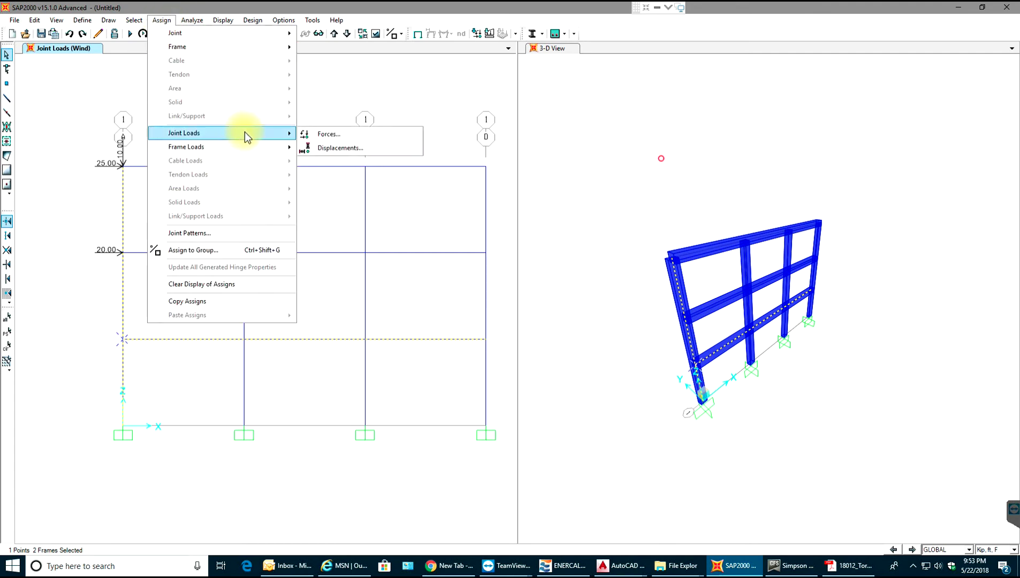
left_click(319, 134)
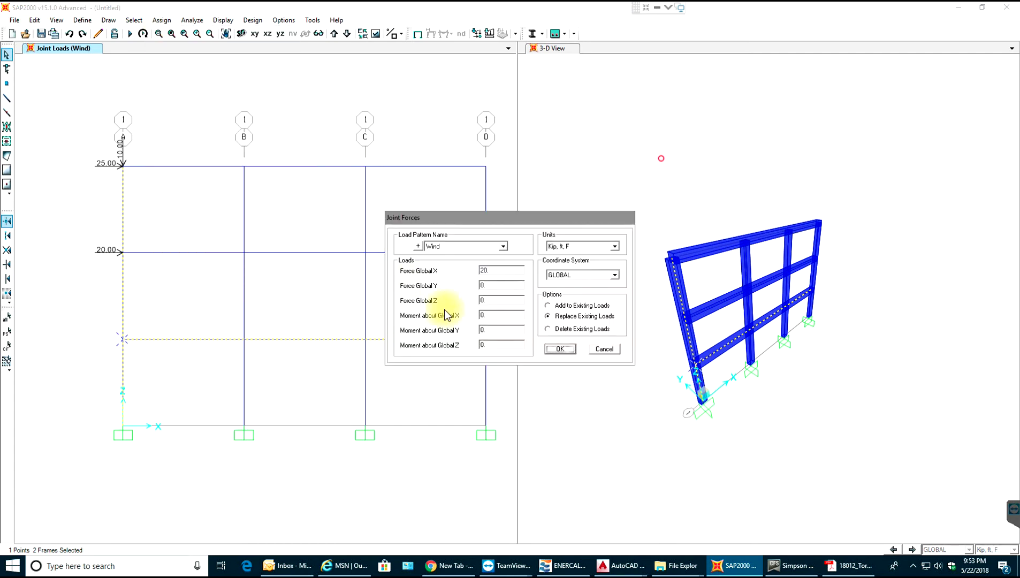
double_click(487, 270)
type("15")
left_click(560, 351)
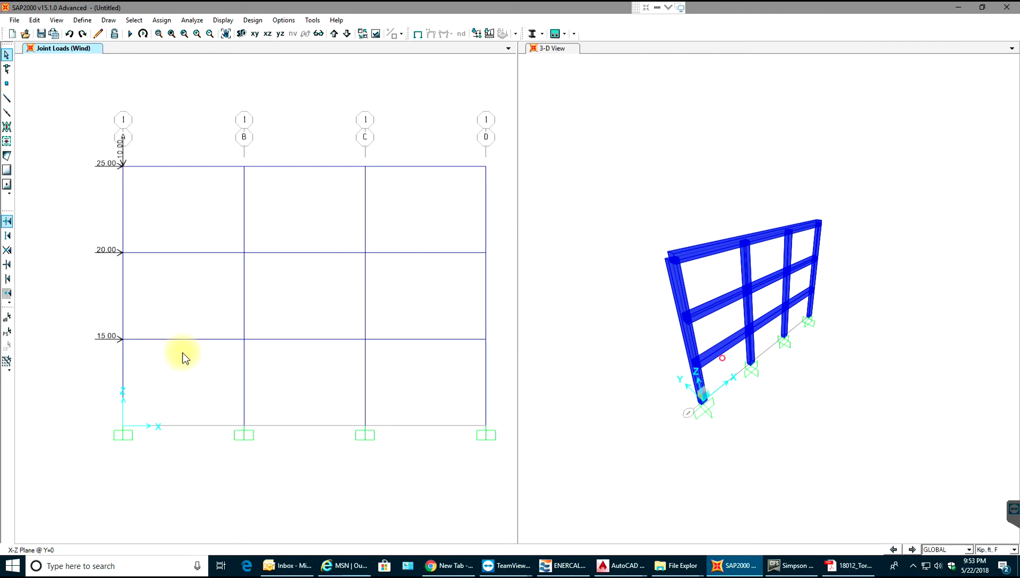
- Turn off the extruded view of the frame members in the 3-D view
scroll(183, 354, "down", 3)
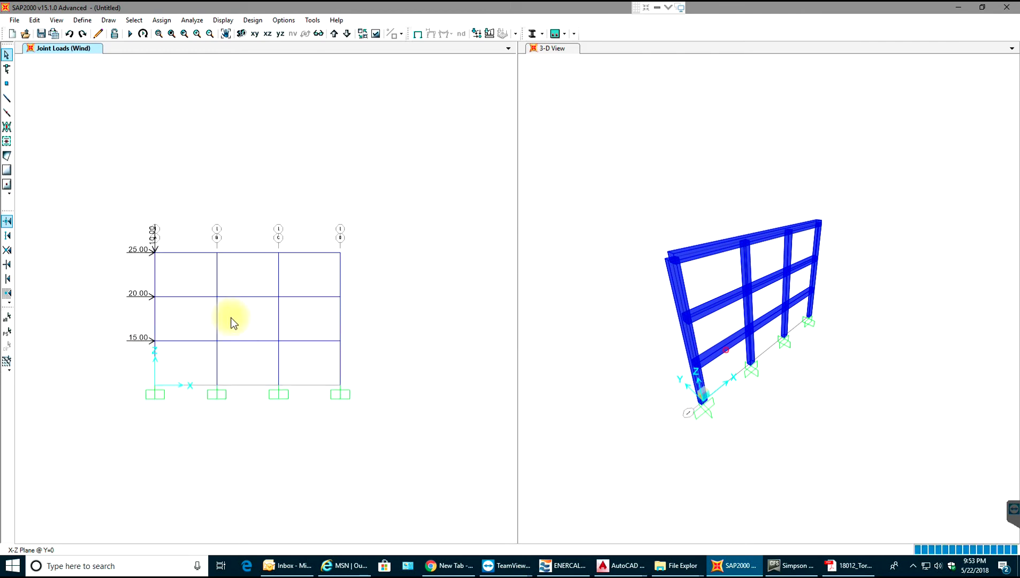
left_click(626, 227)
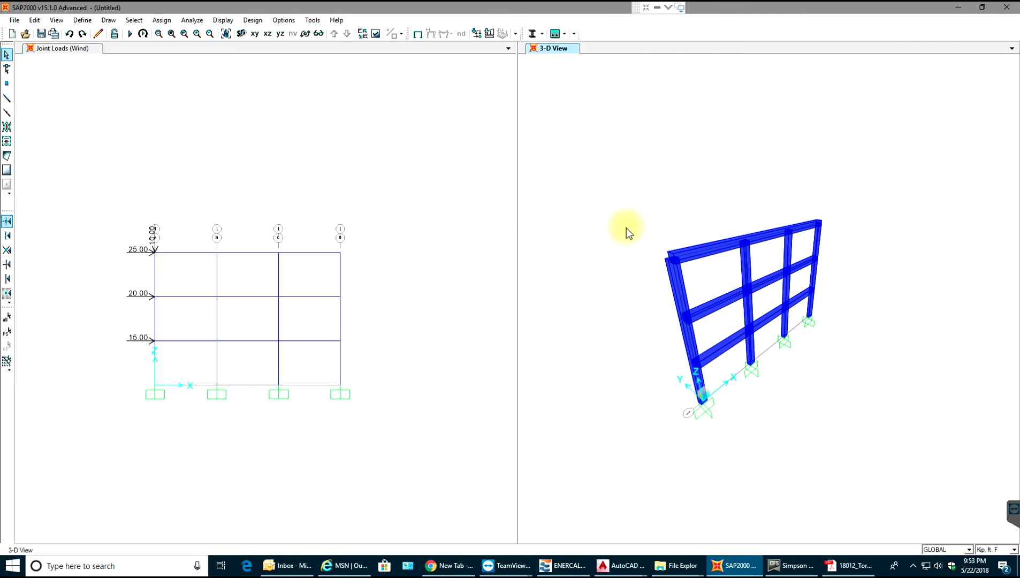
left_click(375, 34)
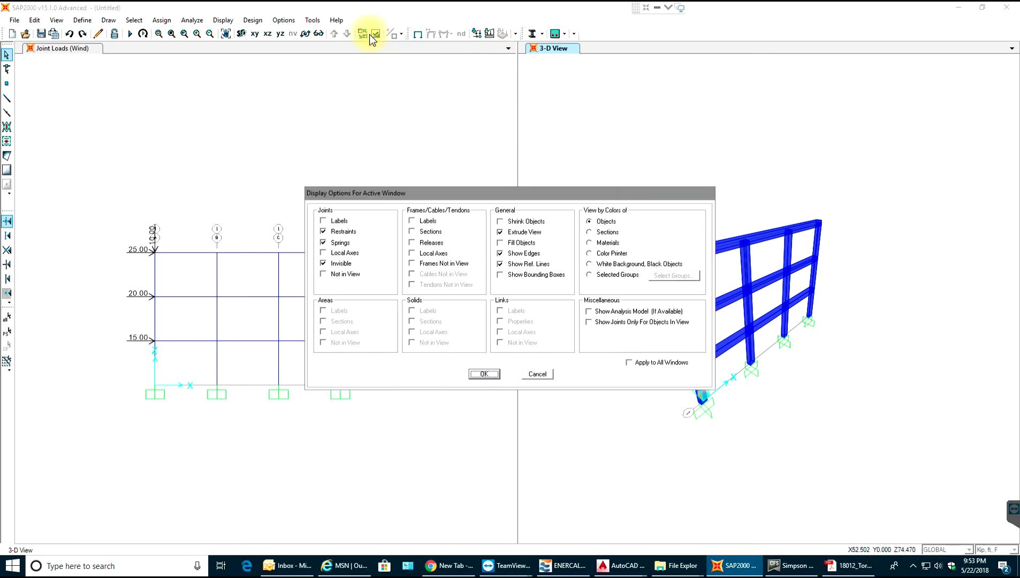
left_click(501, 233)
left_click(501, 234)
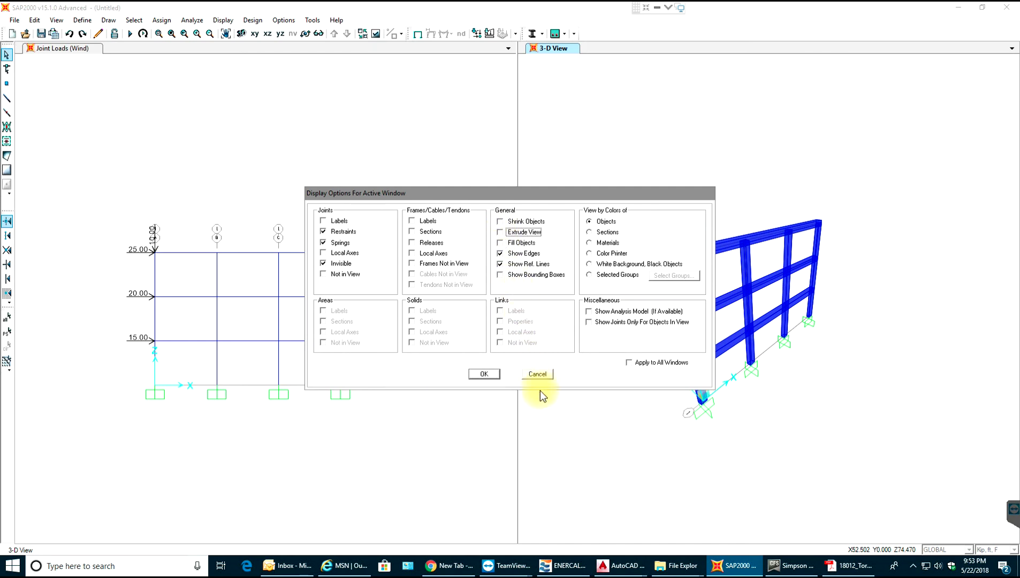
left_click(499, 375)
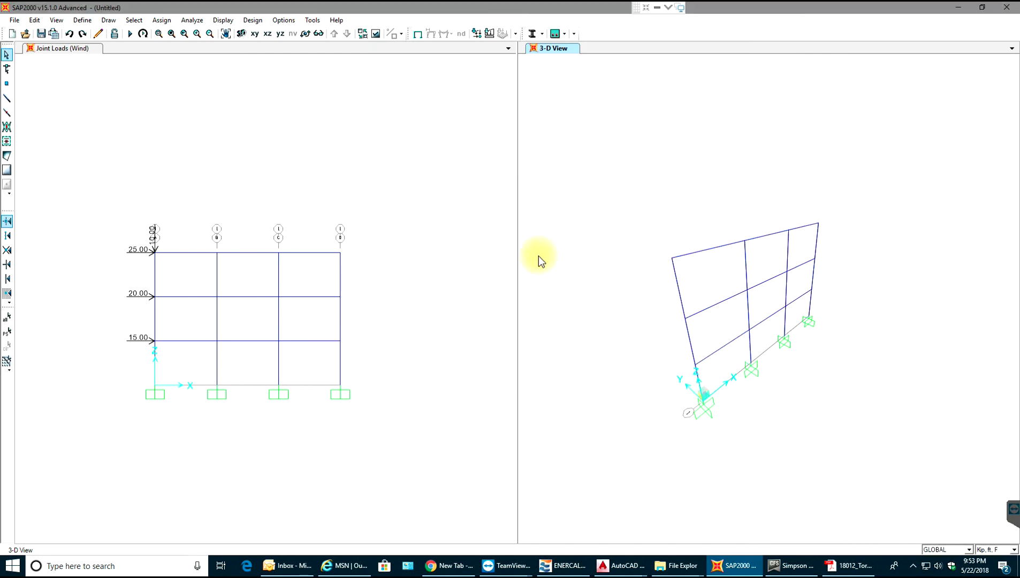
- Review the analysis options and accept them with all six degrees of freedom available
left_click(162, 20)
mouse_move(193, 22)
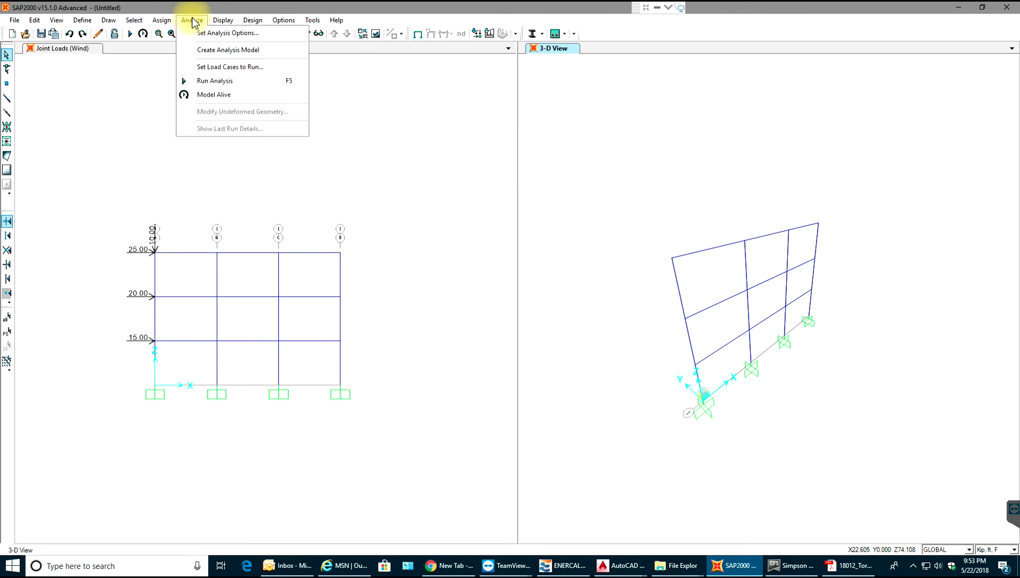
left_click(208, 32)
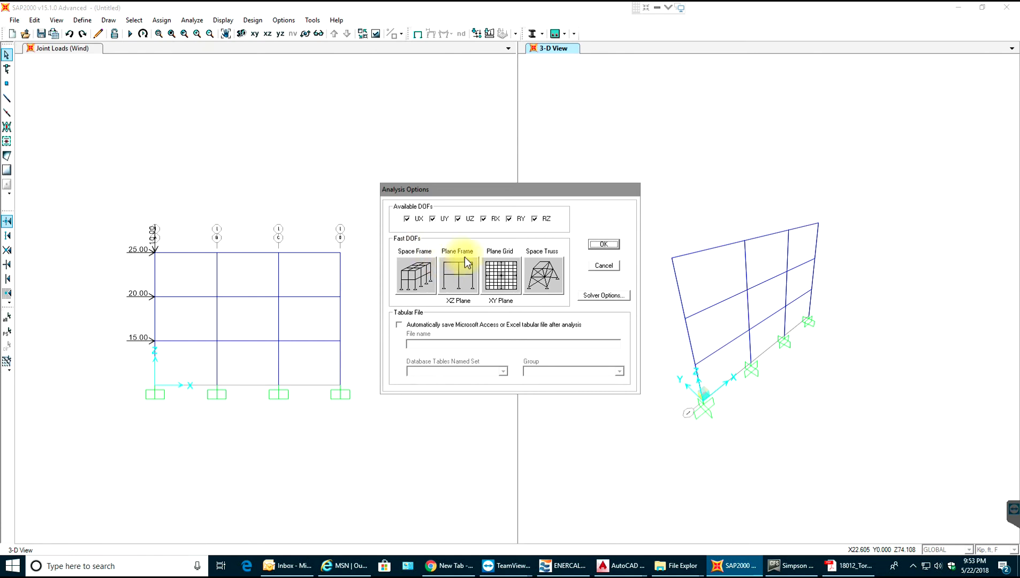
left_click(603, 244)
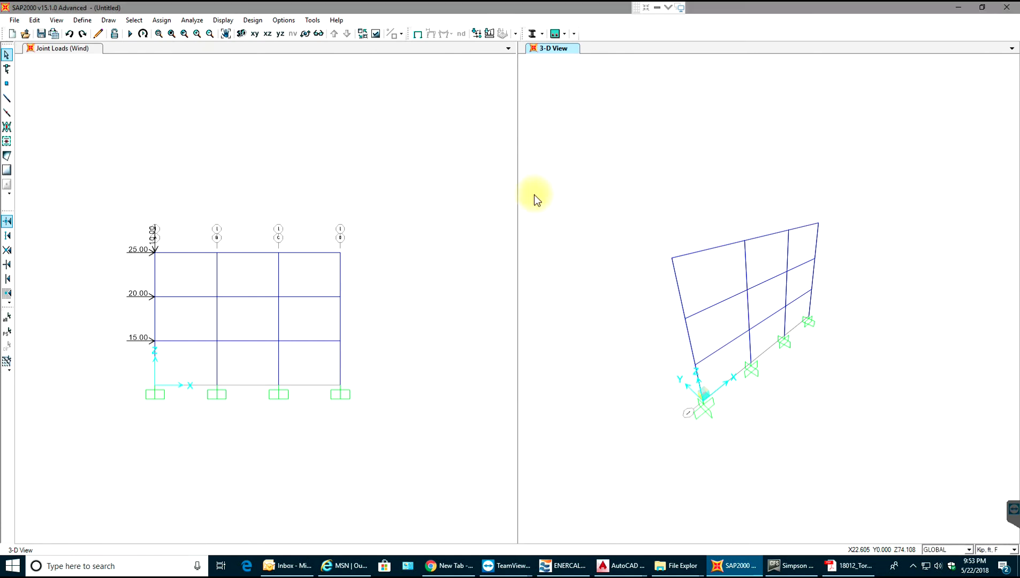
- Run the analysis for the DEAD, MODAL, Live and Wind cases, saving the model as multistoreyframe
left_click(194, 20)
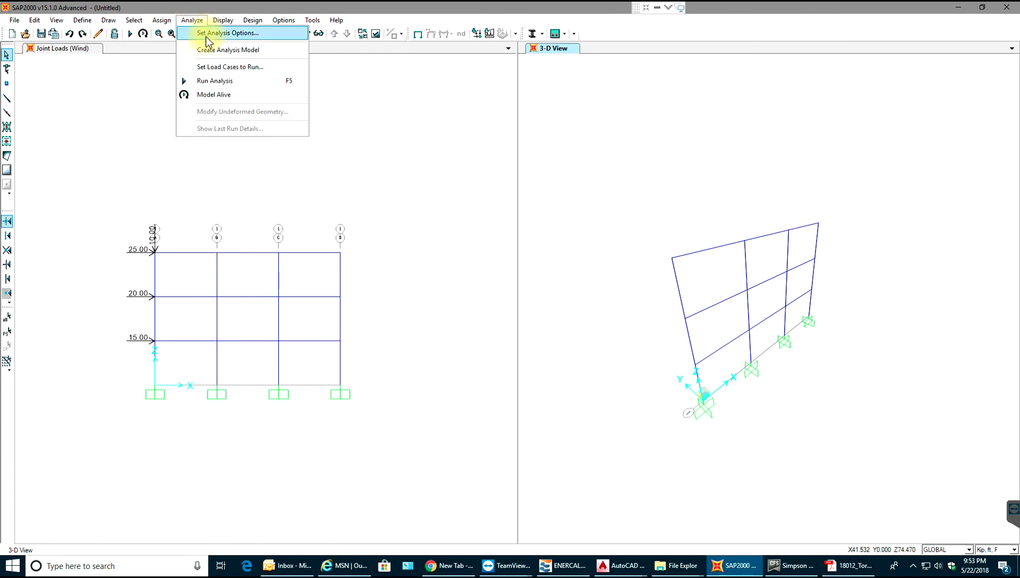
left_click(235, 84)
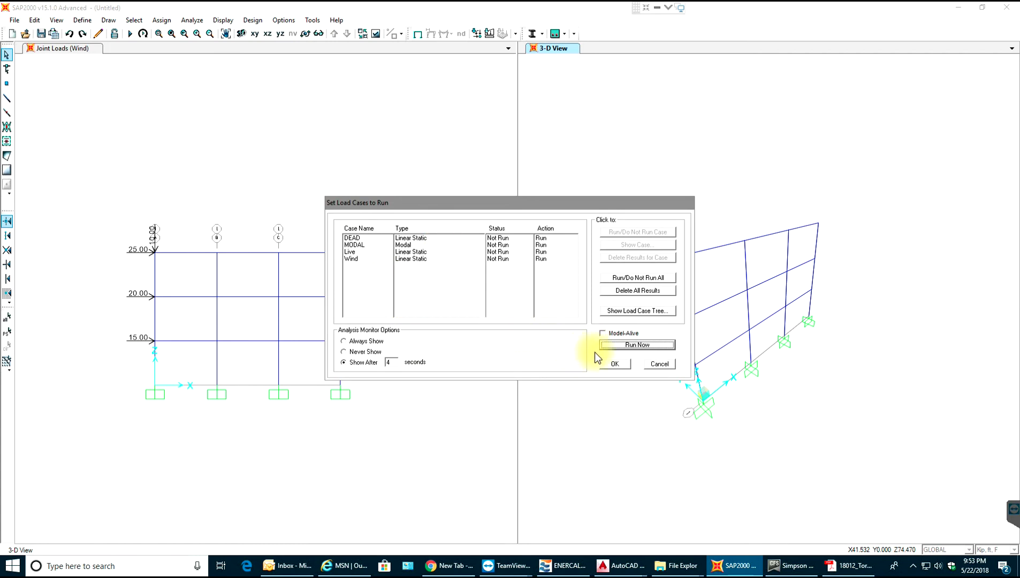
left_click(626, 344)
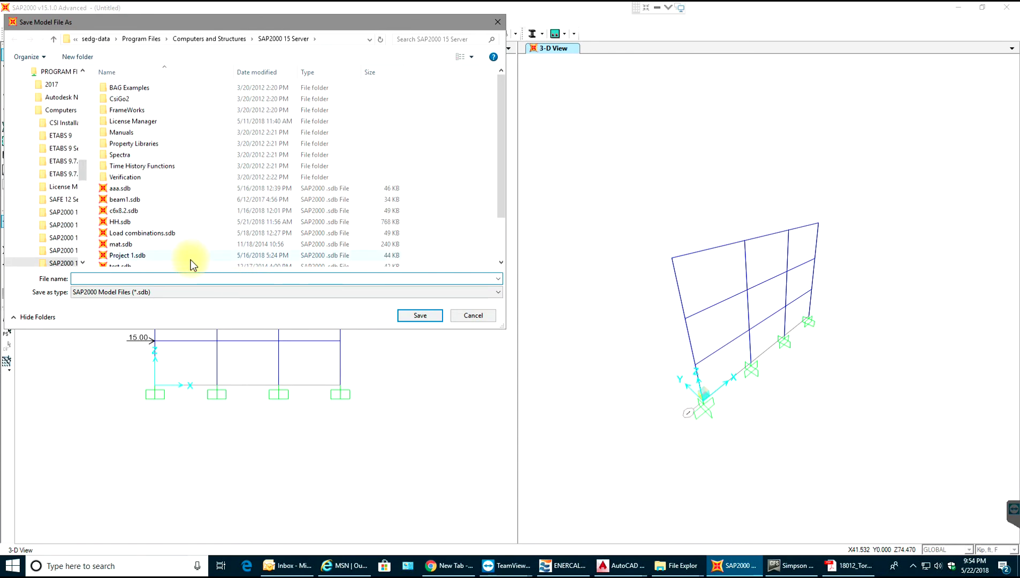
type("multistoreyframe")
left_click(420, 316)
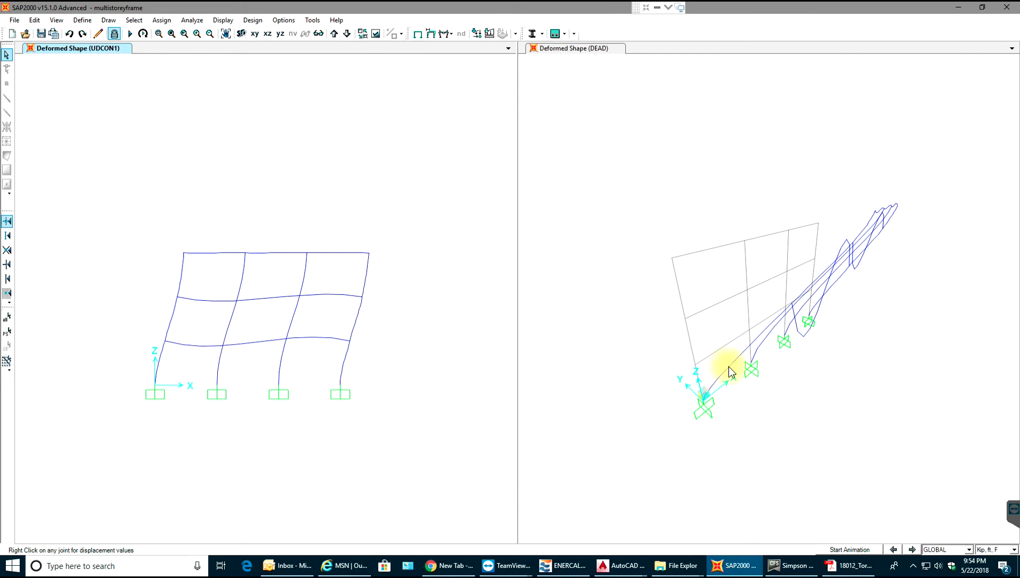
- Display the deformed shape for combination UDCON3 in the X-Z elevation view
left_click(431, 33)
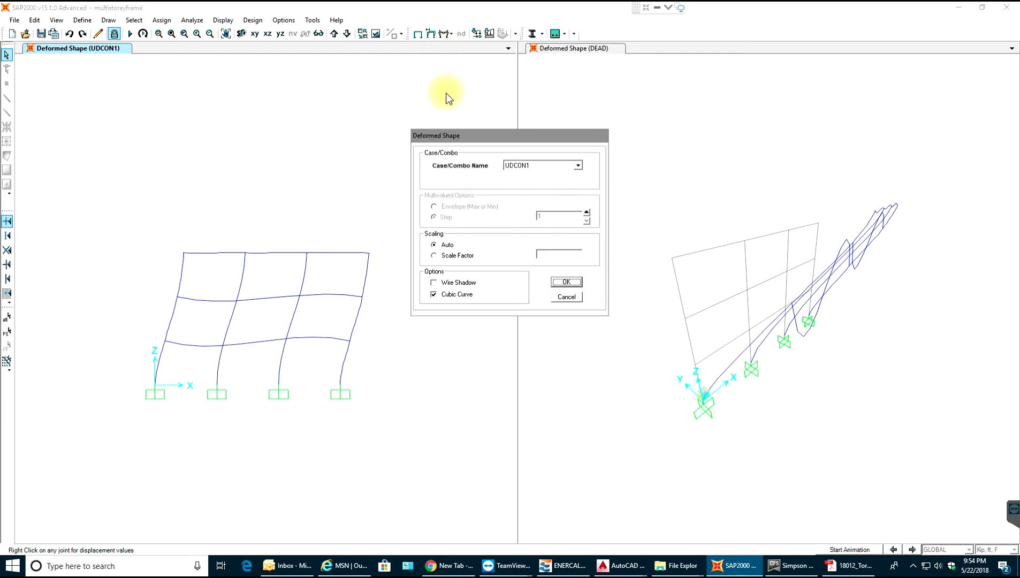
left_click(552, 166)
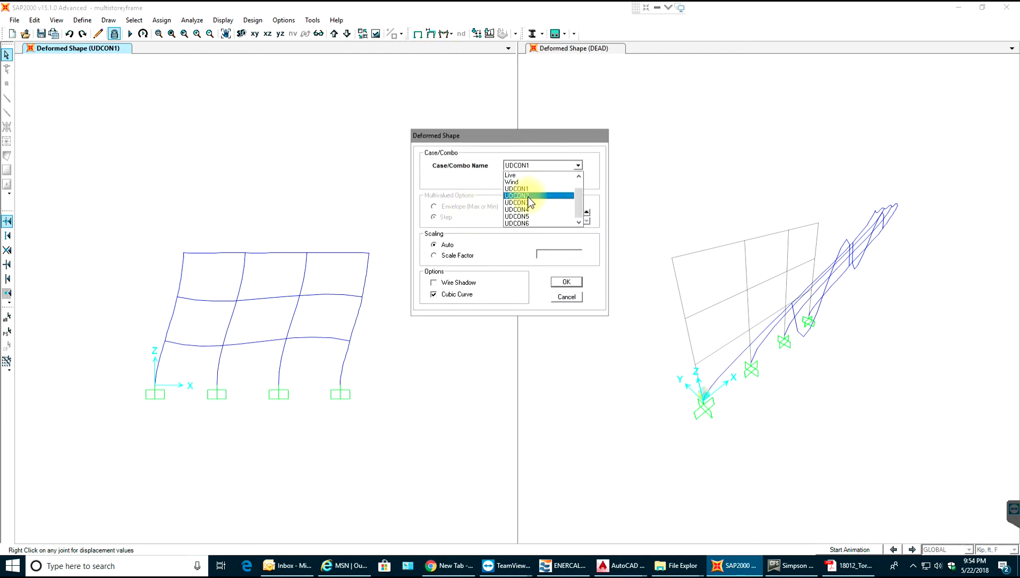
left_click(528, 203)
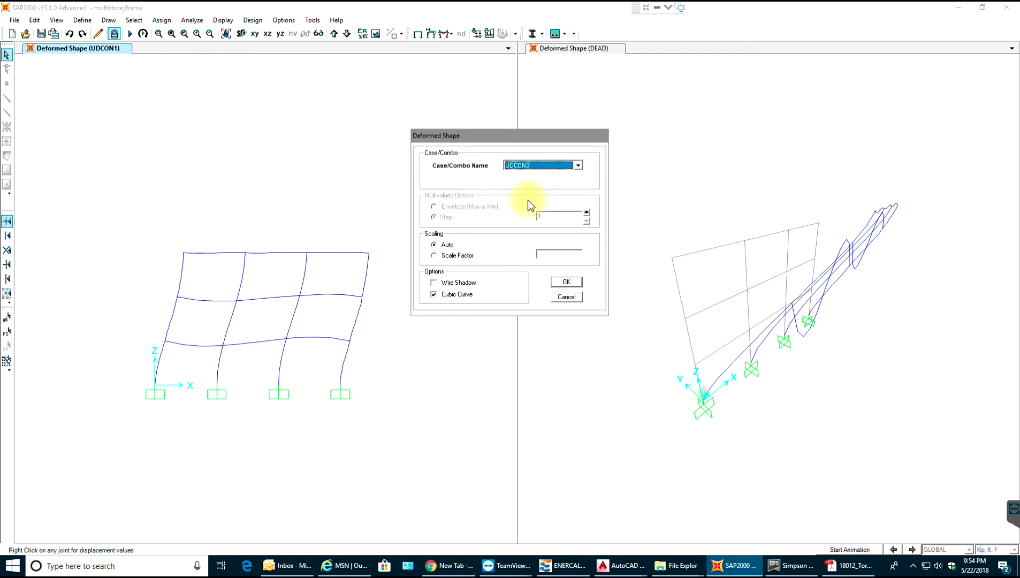
left_click(561, 283)
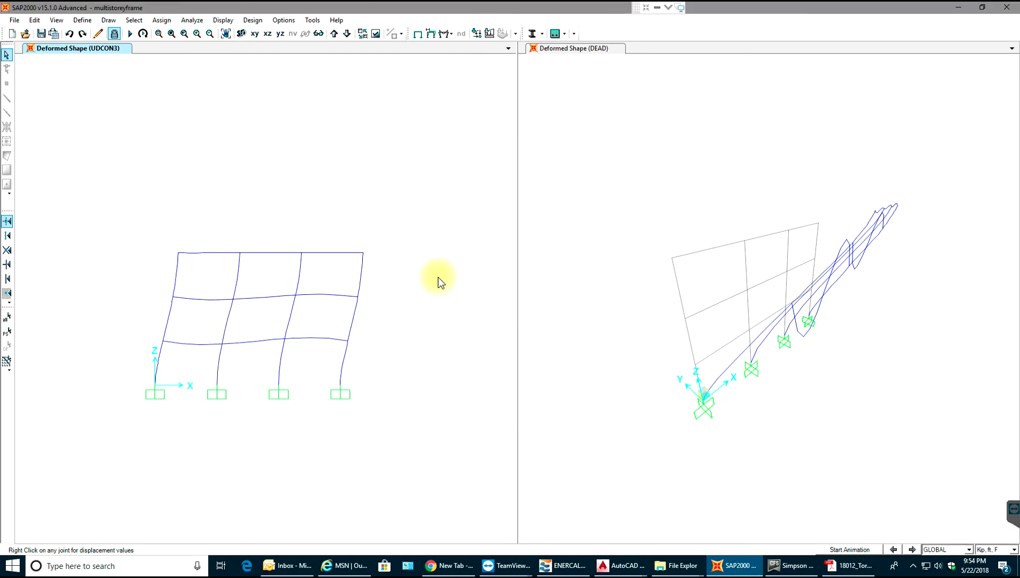
- Display the deformed shape for combination UDCON4 in the 3-D view
left_click(589, 196)
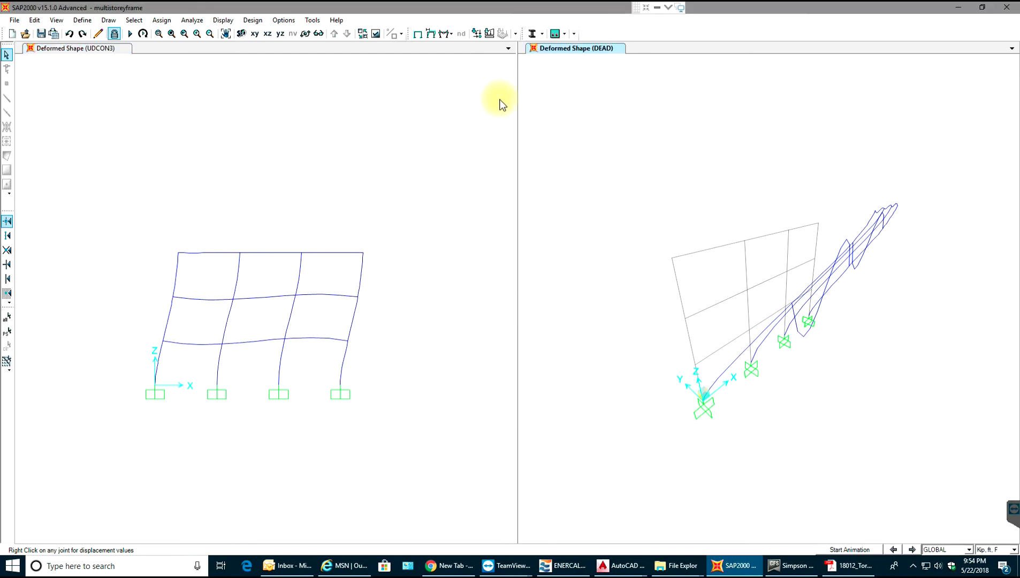
left_click(431, 34)
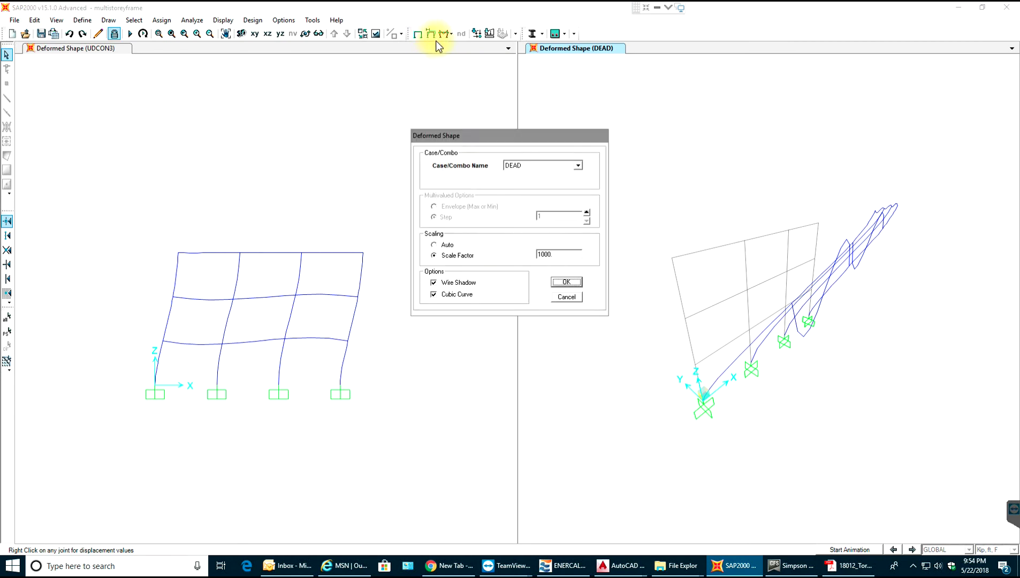
left_click(538, 166)
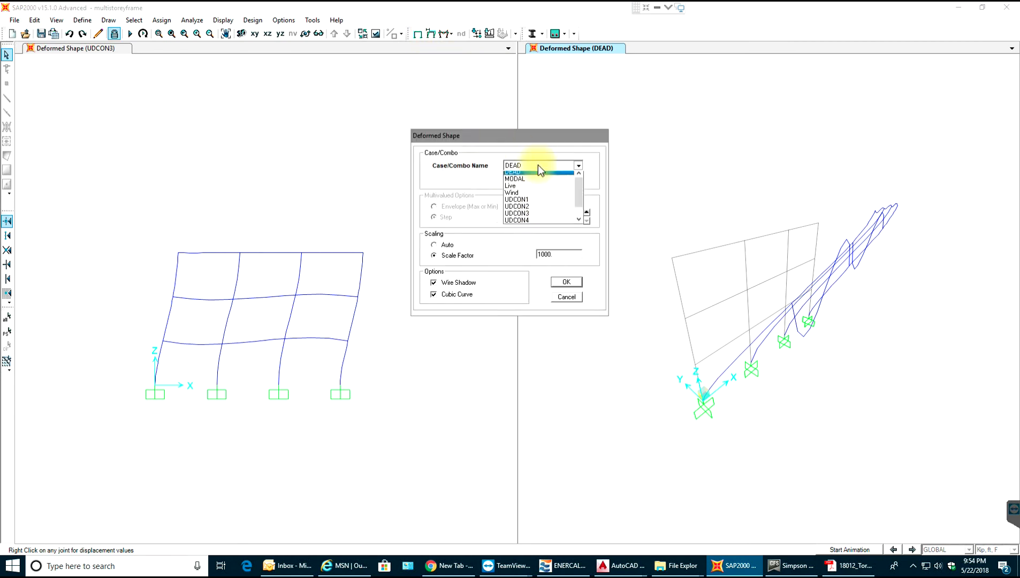
left_click(525, 222)
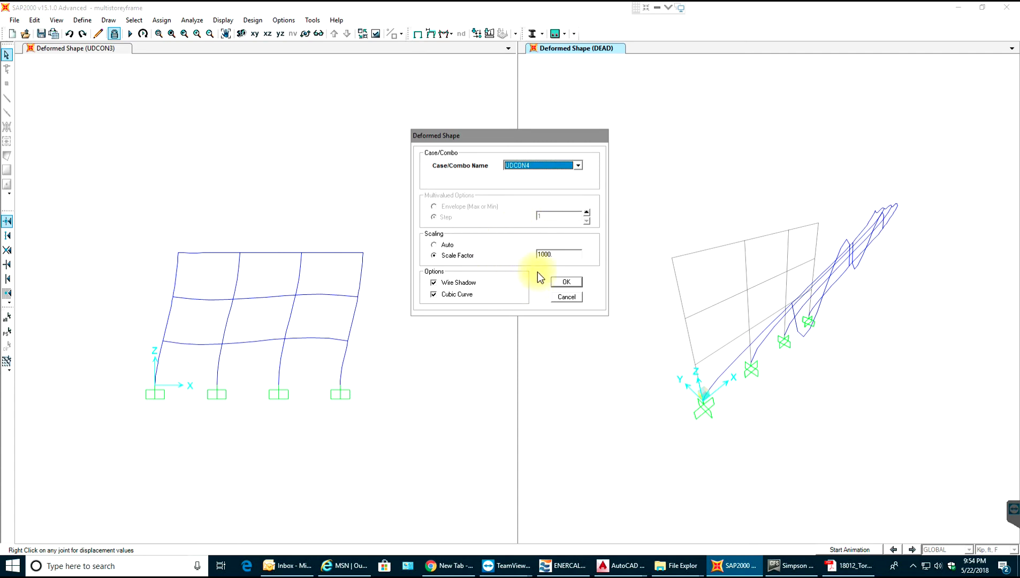
left_click(578, 283)
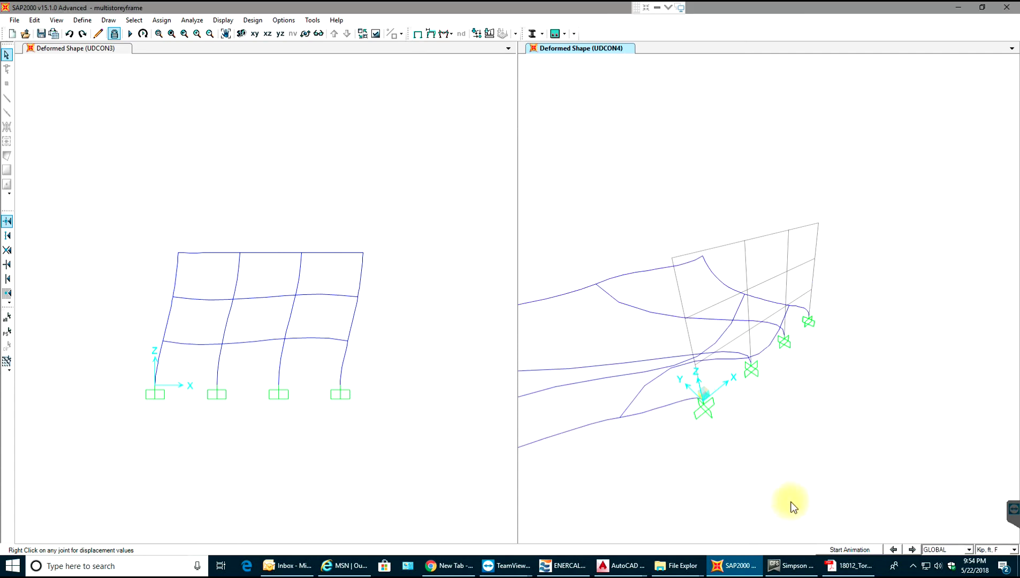
- Animate the UDCON4 deformed shape in the 3-D view and stop the animation after watching it
left_click(851, 547)
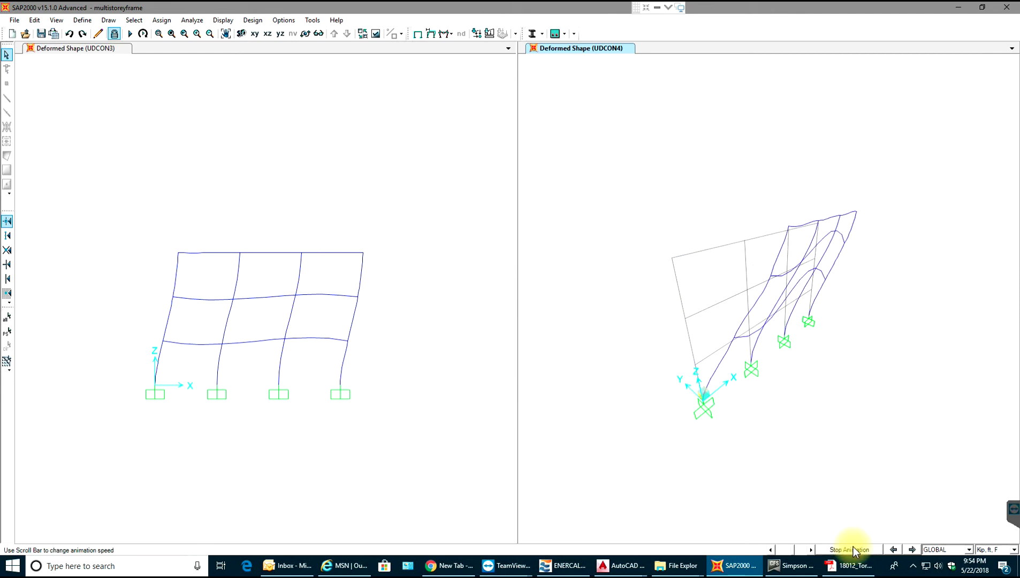
left_click(852, 548)
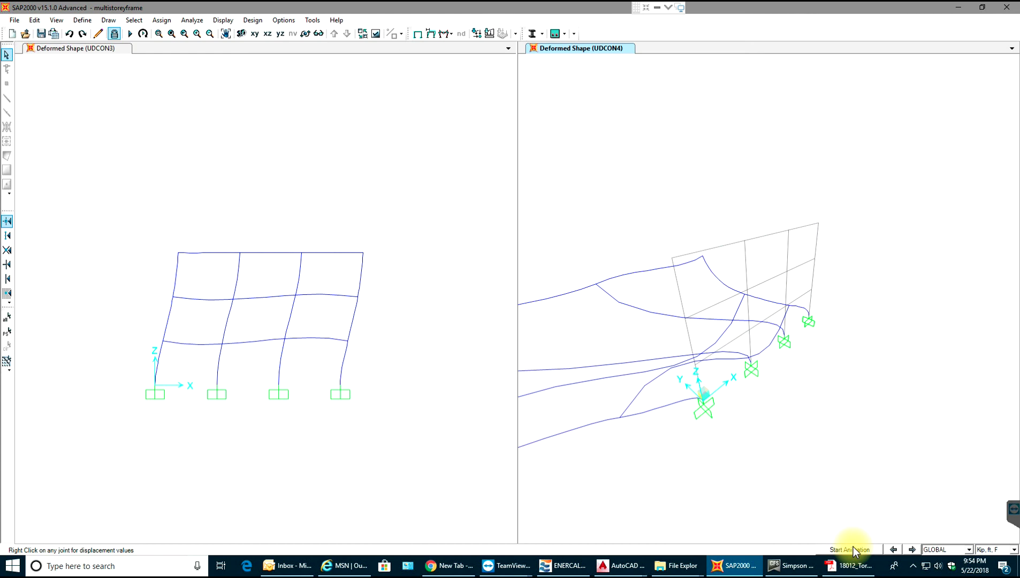
left_click(852, 548)
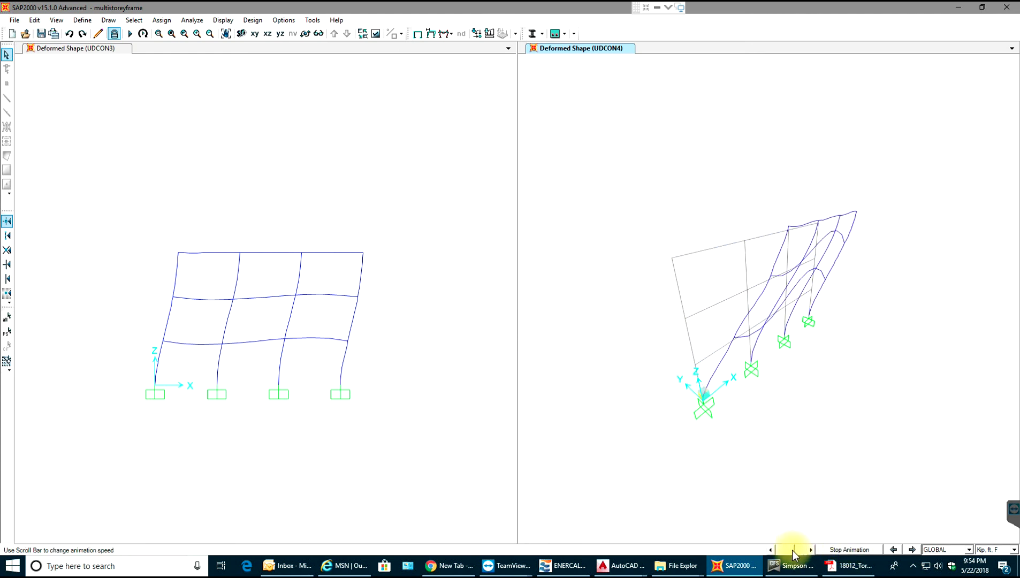
mouse_move(775, 566)
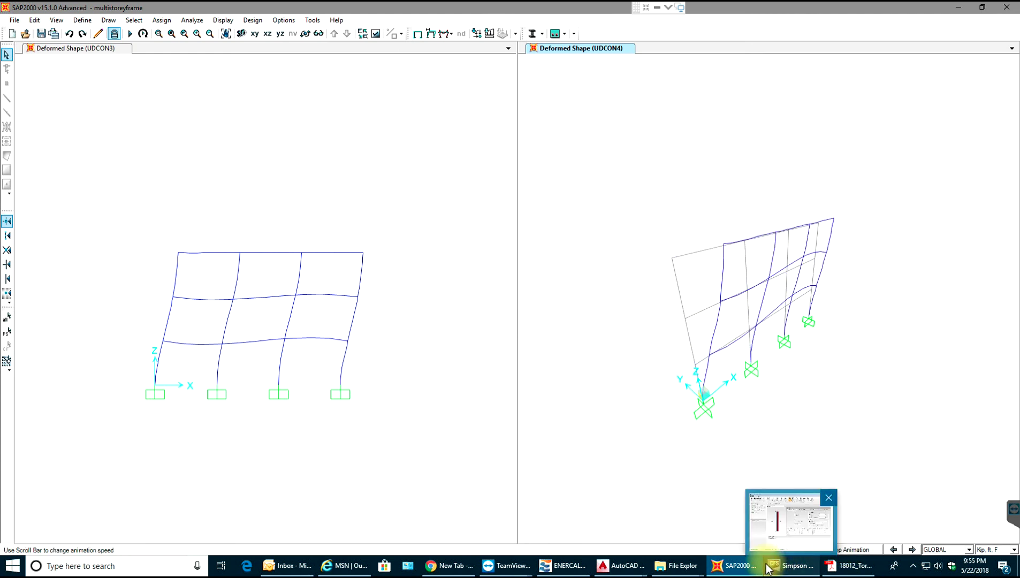
left_click(871, 550)
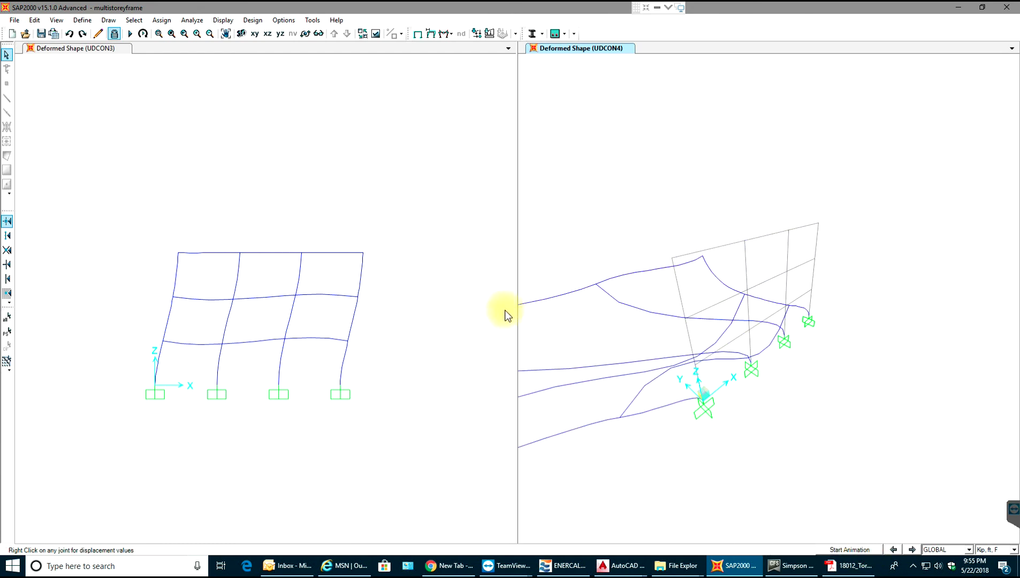
- Check the displacements of the top joint on grid line D in the UDCON3 elevation view
left_click(665, 170)
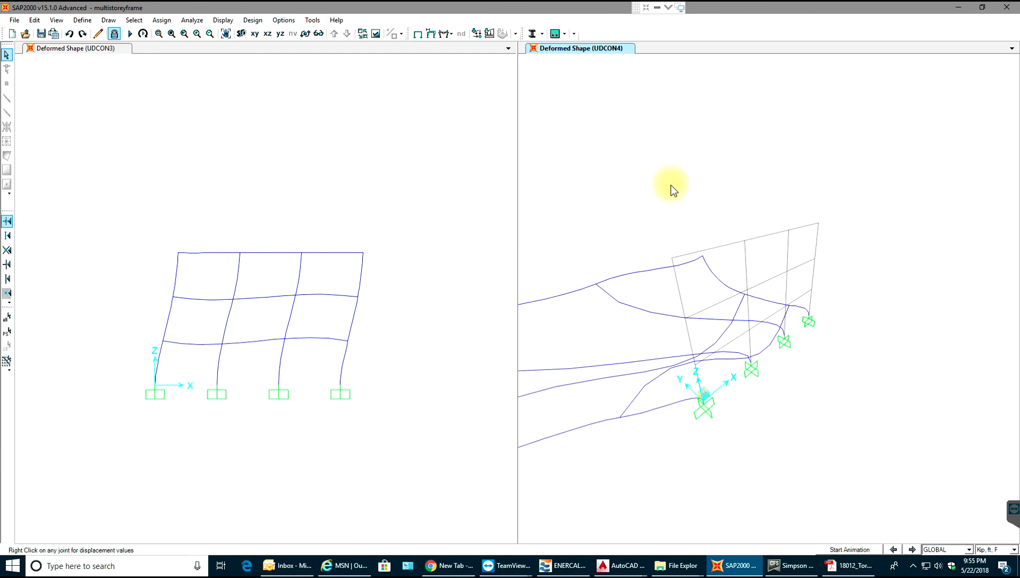
scroll(687, 240, "down", 2)
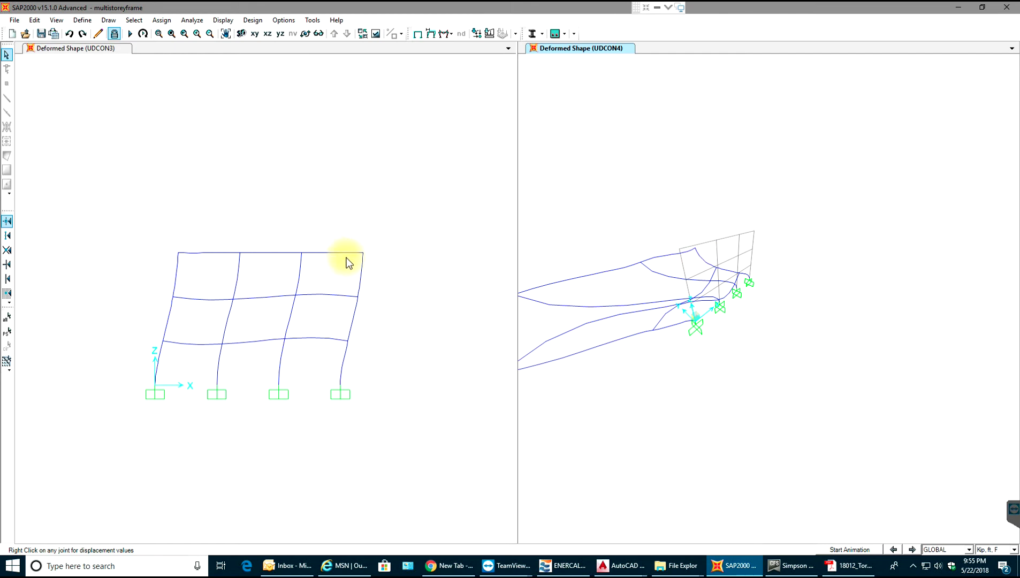
left_click(368, 225)
mouse_move(366, 258)
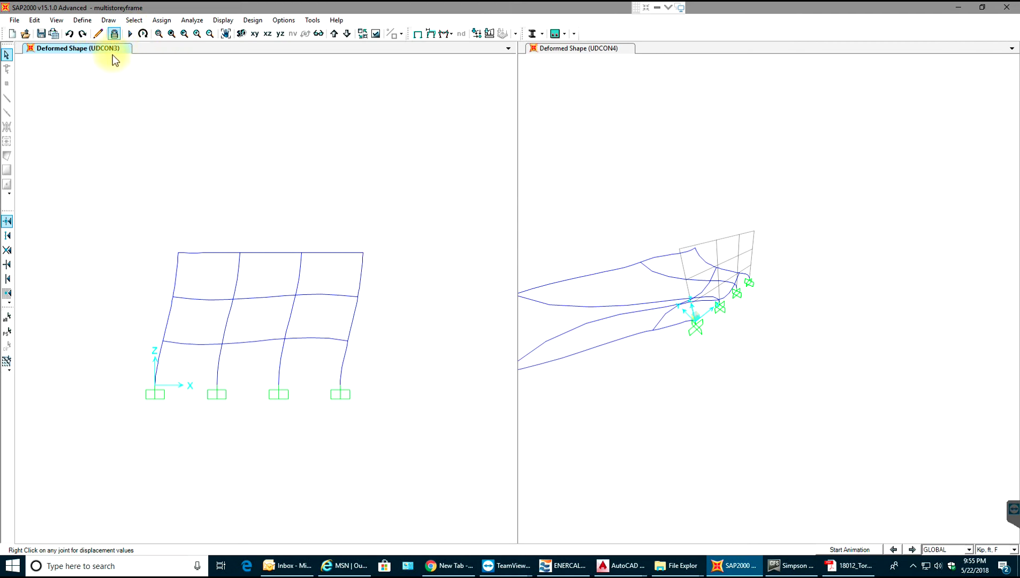
right_click(363, 255)
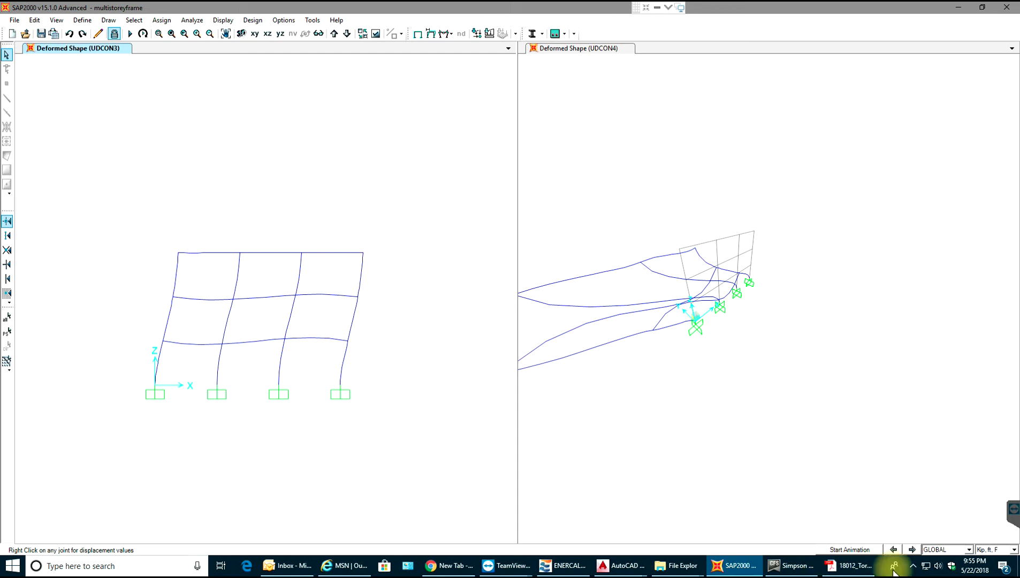
- Set the units to Kip, in, F and check the displacements of the roof joint on grid line D in the UDCON3 view
left_click(994, 552)
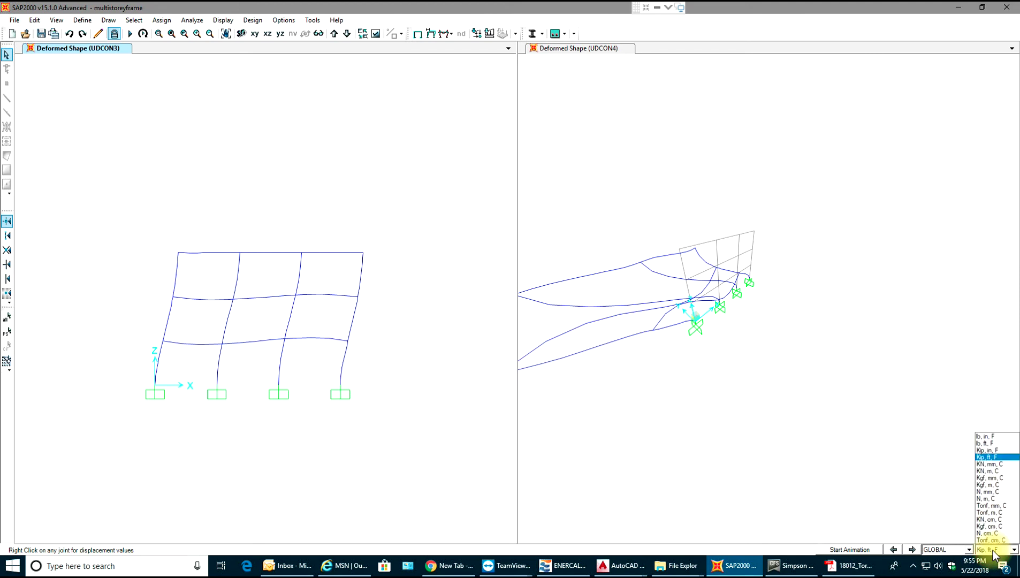
left_click(985, 451)
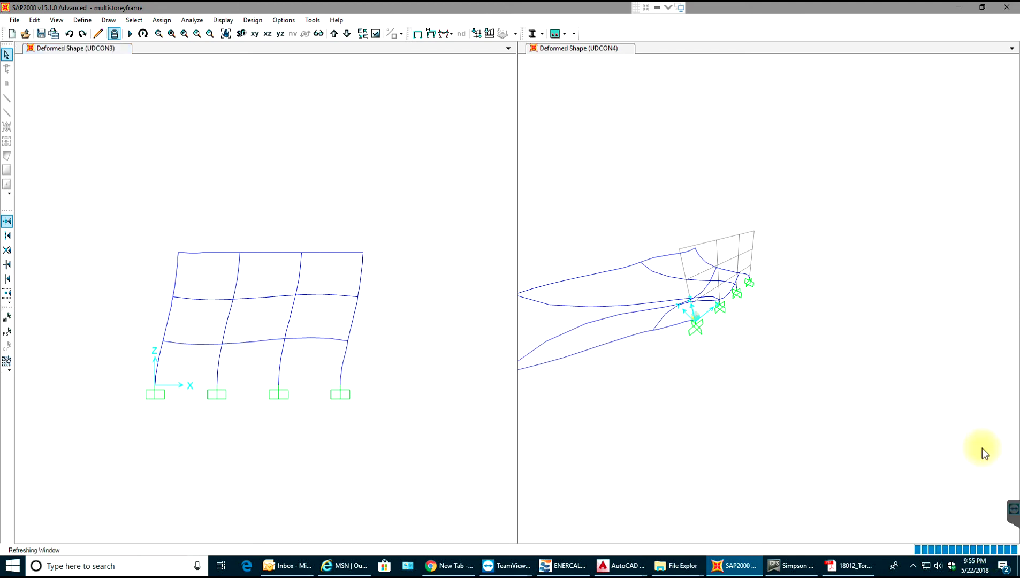
right_click(363, 253)
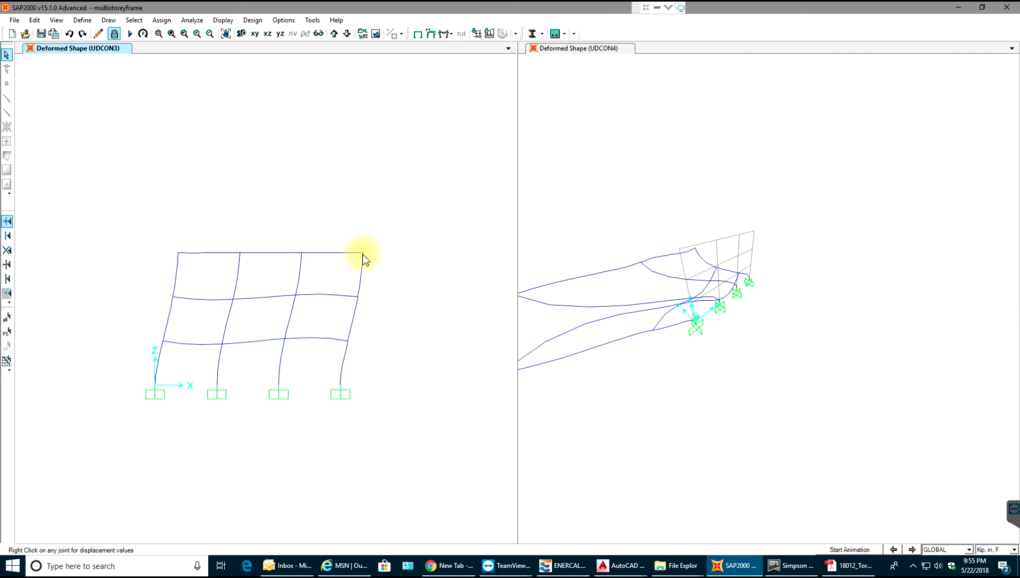
left_click(363, 254)
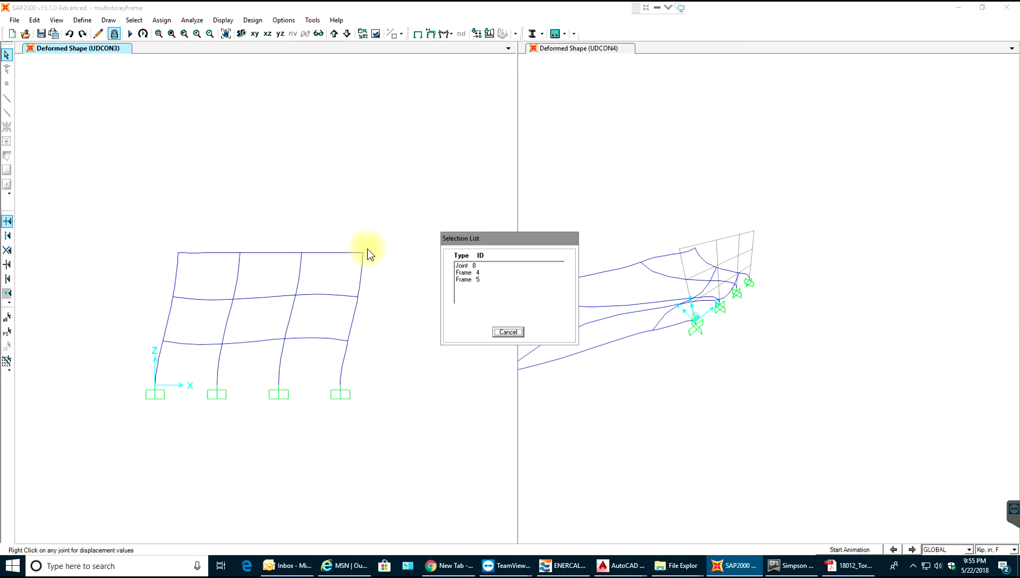
left_click(506, 335)
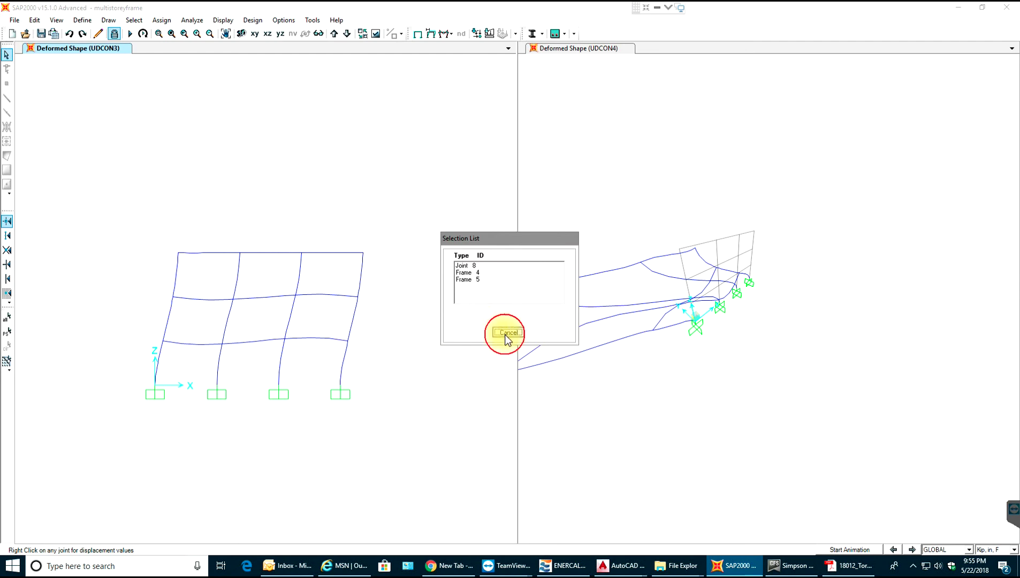
right_click(363, 253)
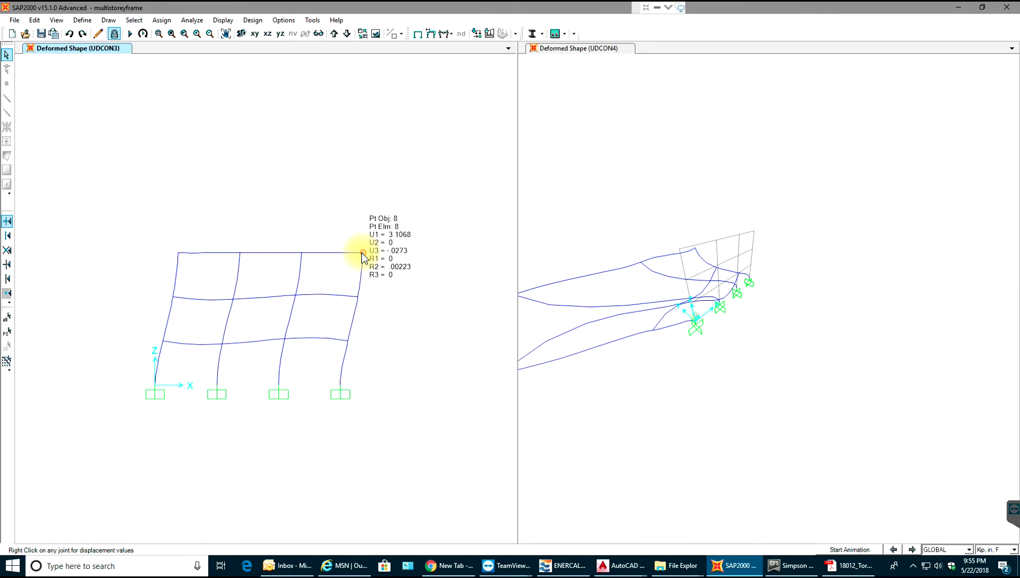
- Check the displacements of the three remaining roof joints, on grid lines C, B and A, in the UDCON3 view
right_click(300, 252)
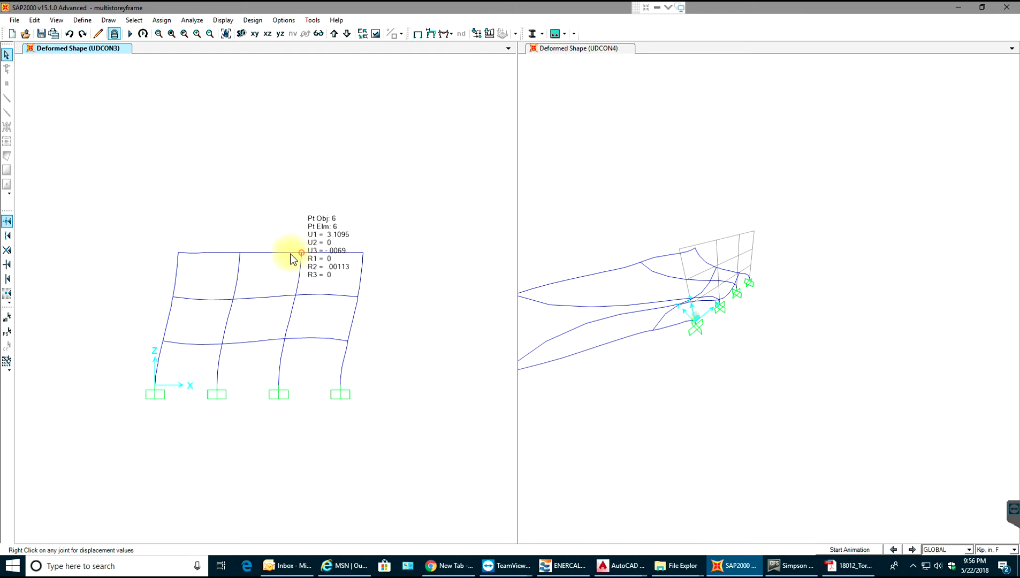
right_click(240, 254)
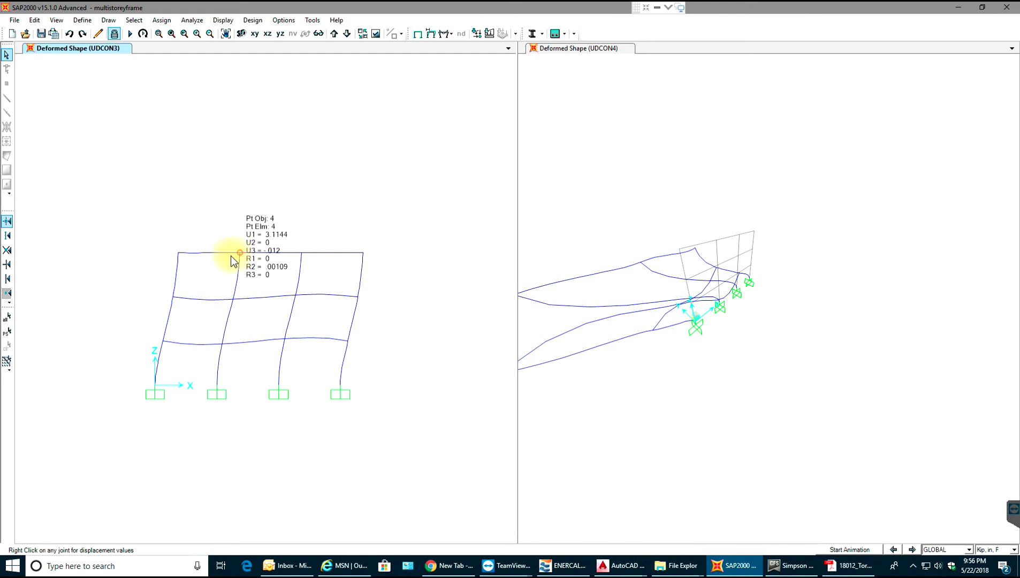
right_click(179, 254)
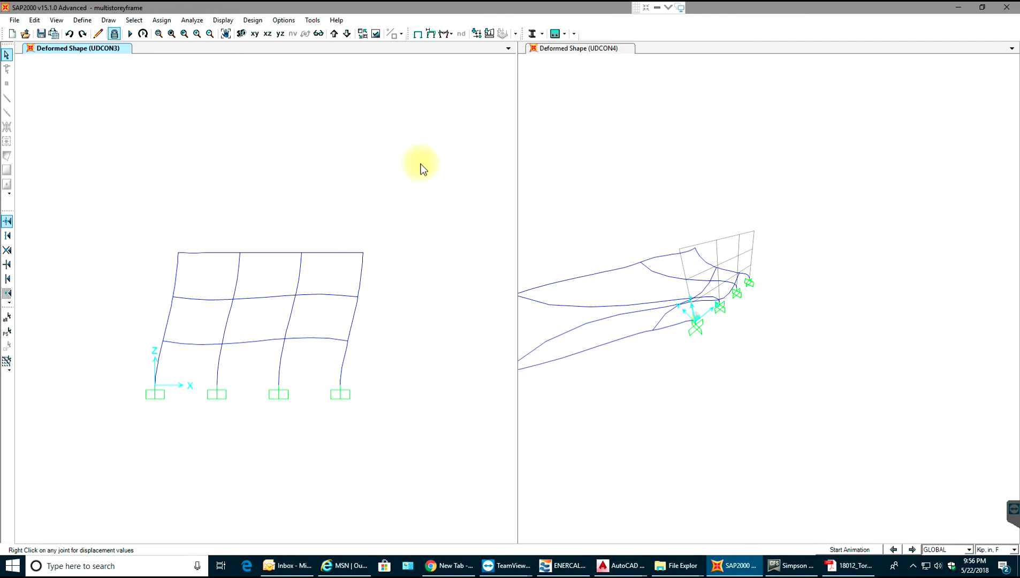
- Select ACI 318-05/IBC2003 as the design code in the concrete frame design preferences and accept them
left_click(564, 34)
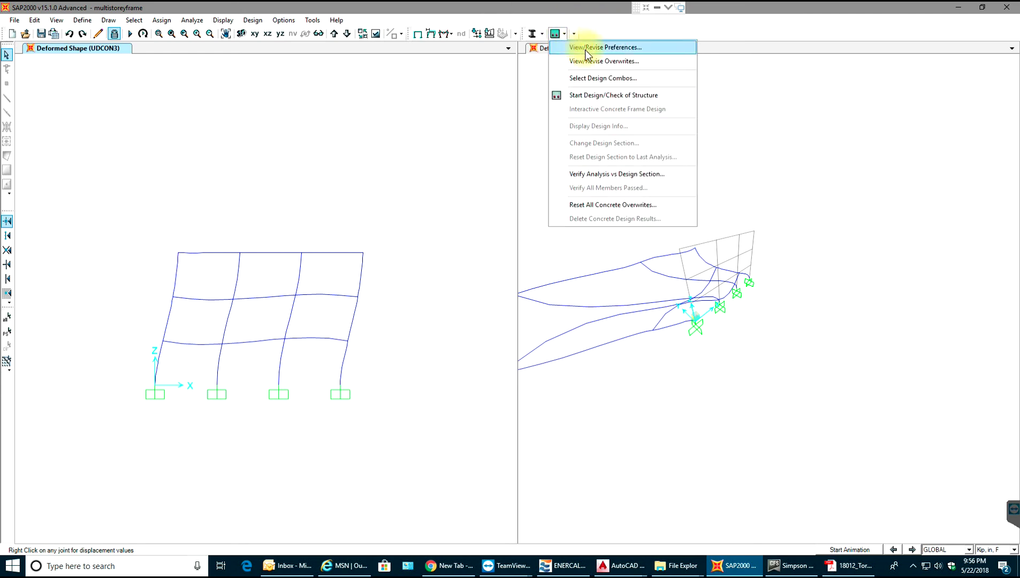
left_click(585, 50)
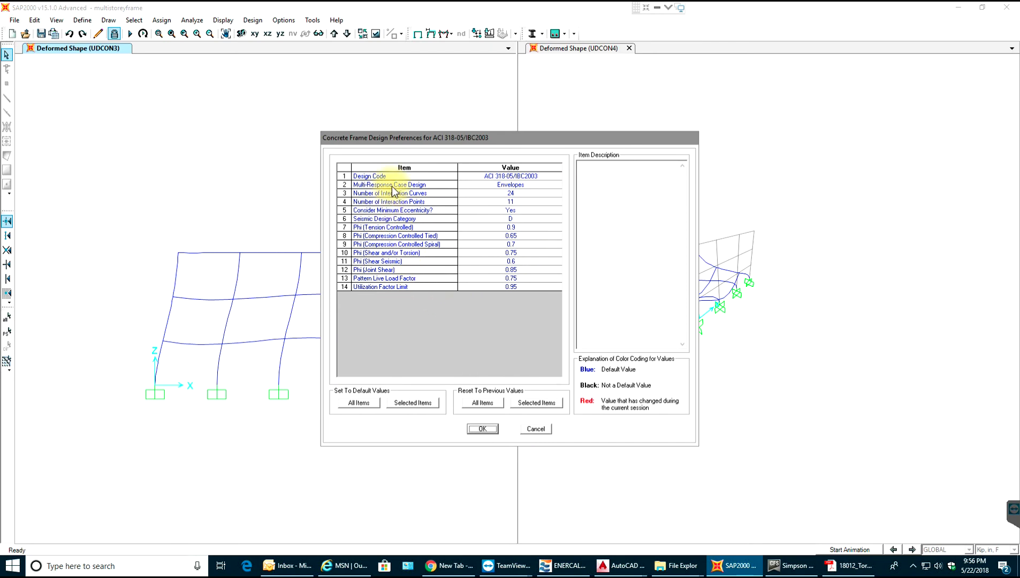
left_click(496, 177)
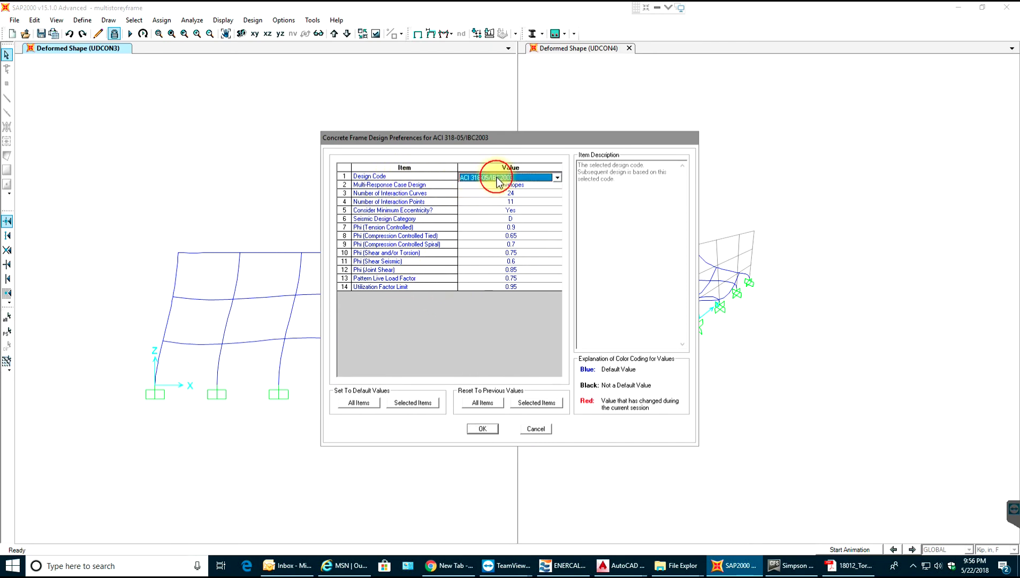
left_click(497, 180)
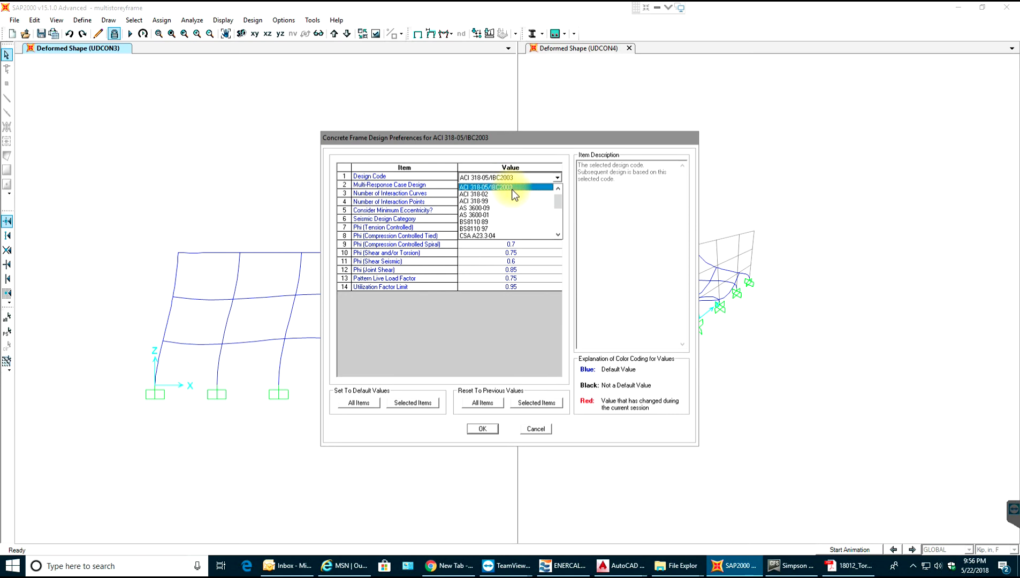
left_click(512, 189)
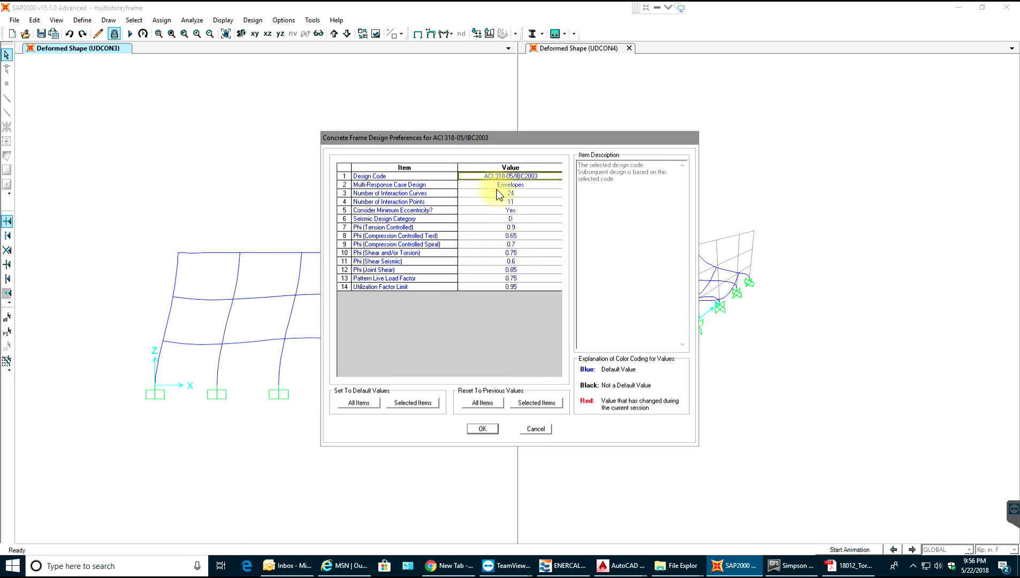
left_click(481, 428)
- Review the concrete frame design overwrites and close them without changing anything
left_click(564, 34)
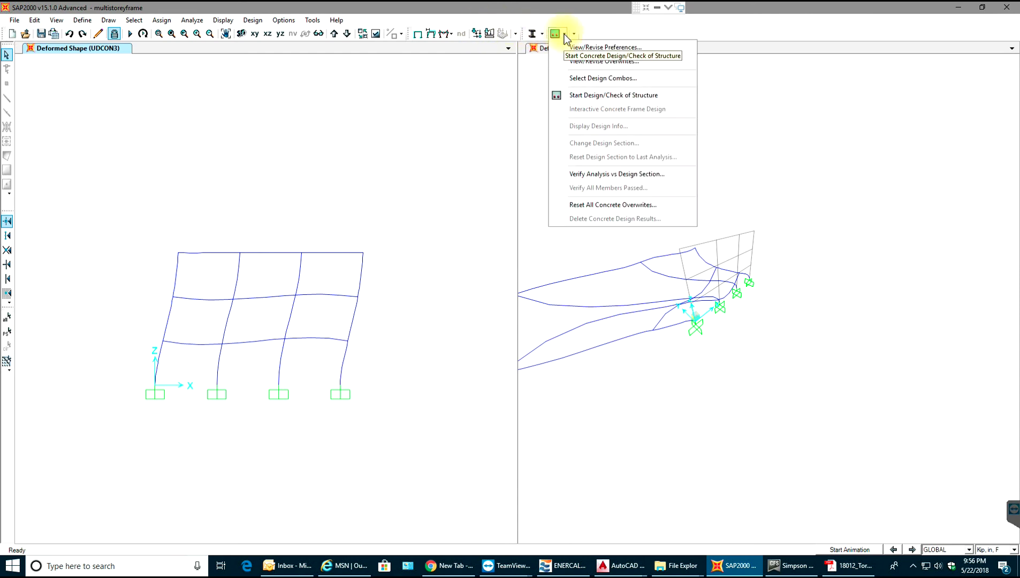
left_click(589, 62)
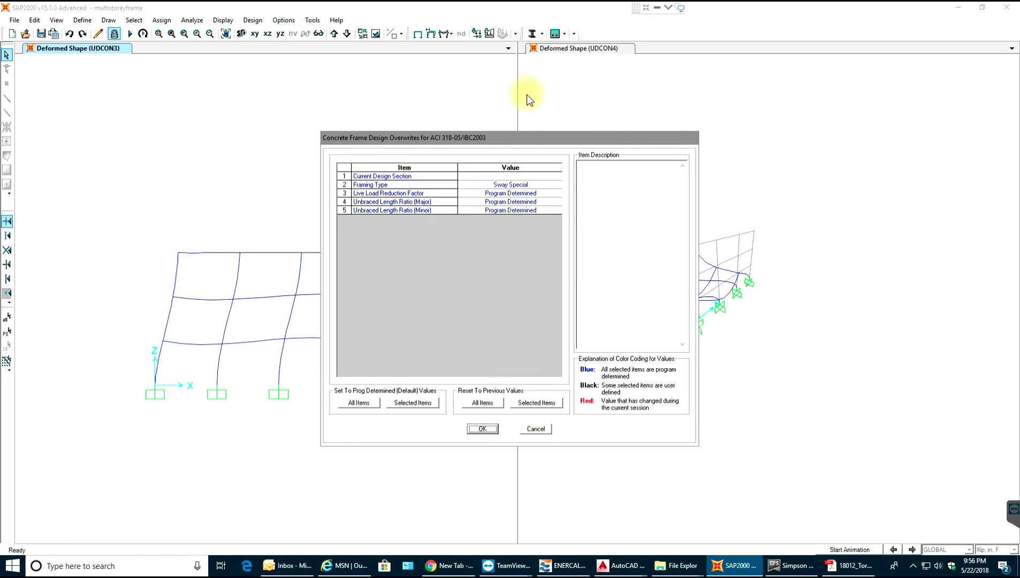
left_click(537, 429)
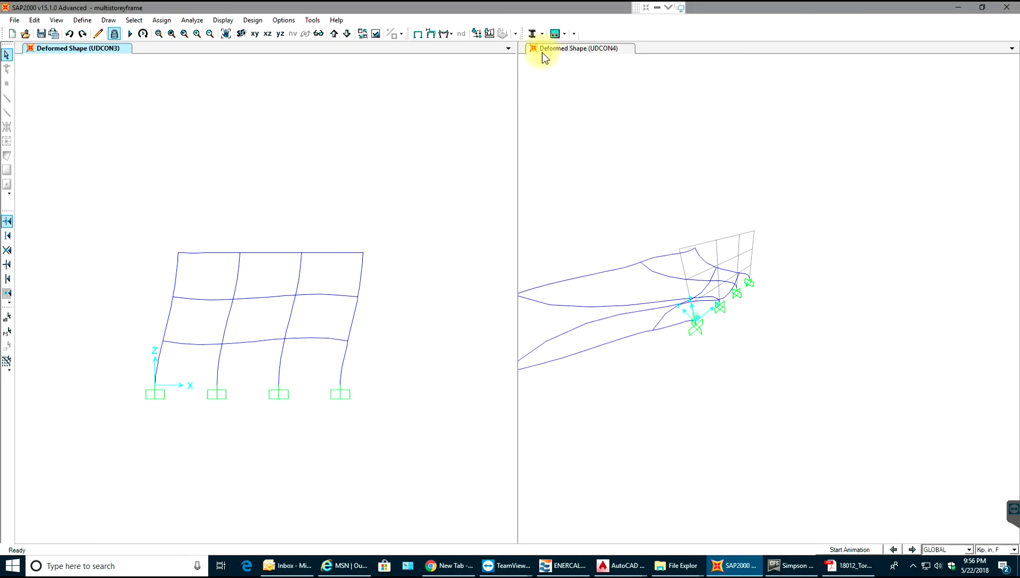
- Run the concrete design/check of the structure and examine the longitudinal reinforcing areas on the frame elevation
left_click(564, 34)
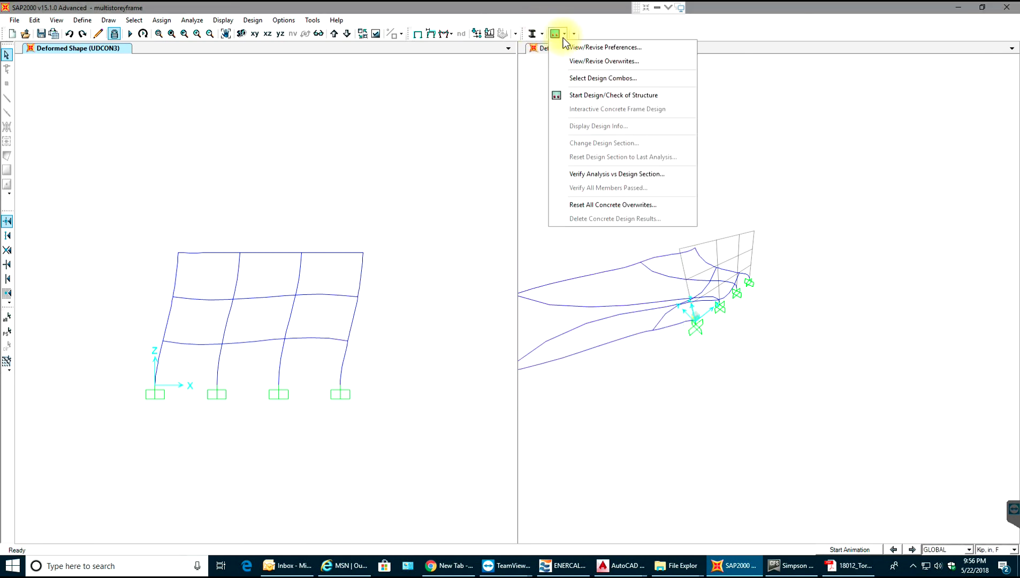
left_click(605, 97)
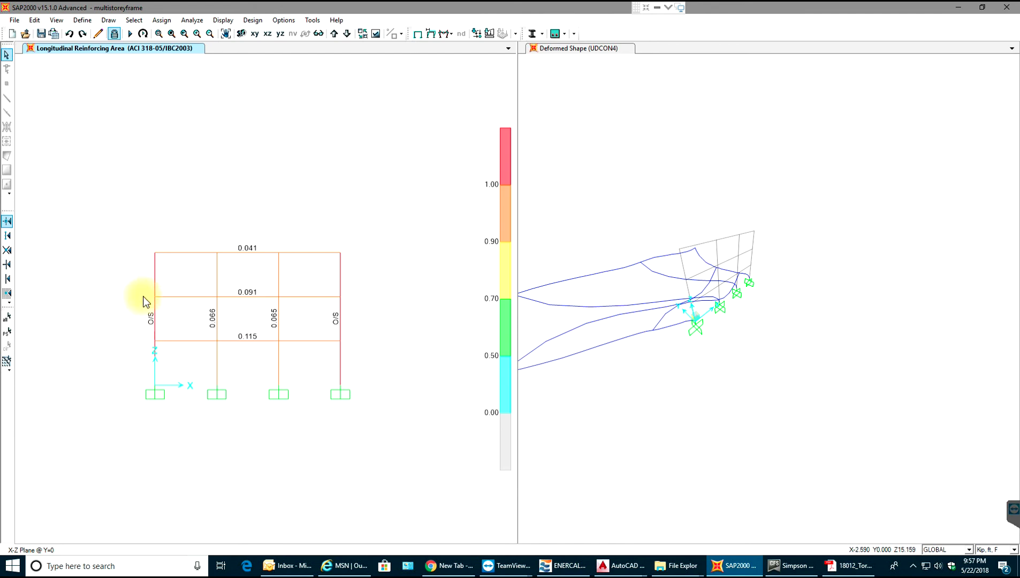
scroll(168, 358, "up", 2)
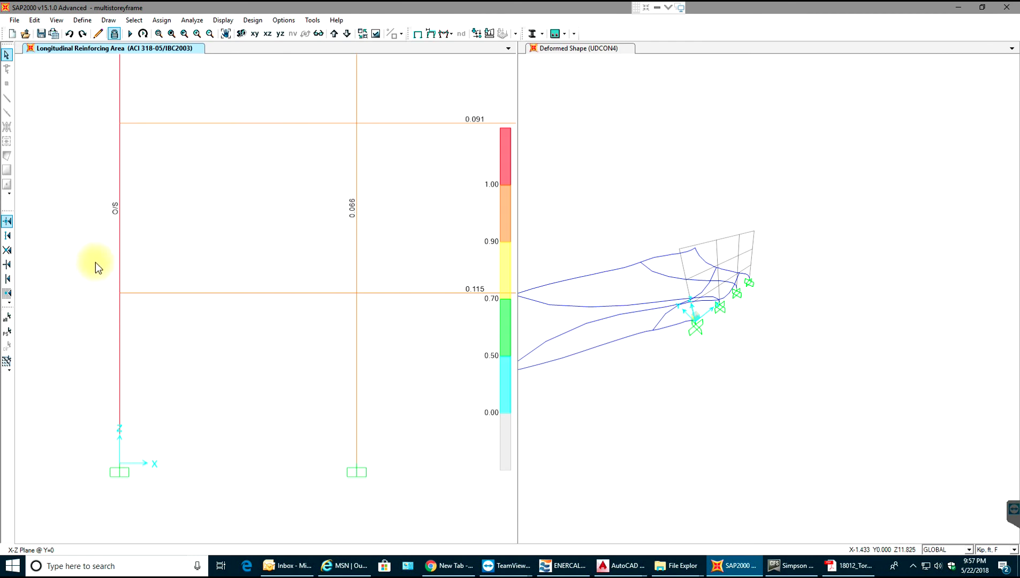
scroll(96, 263, "down", 2)
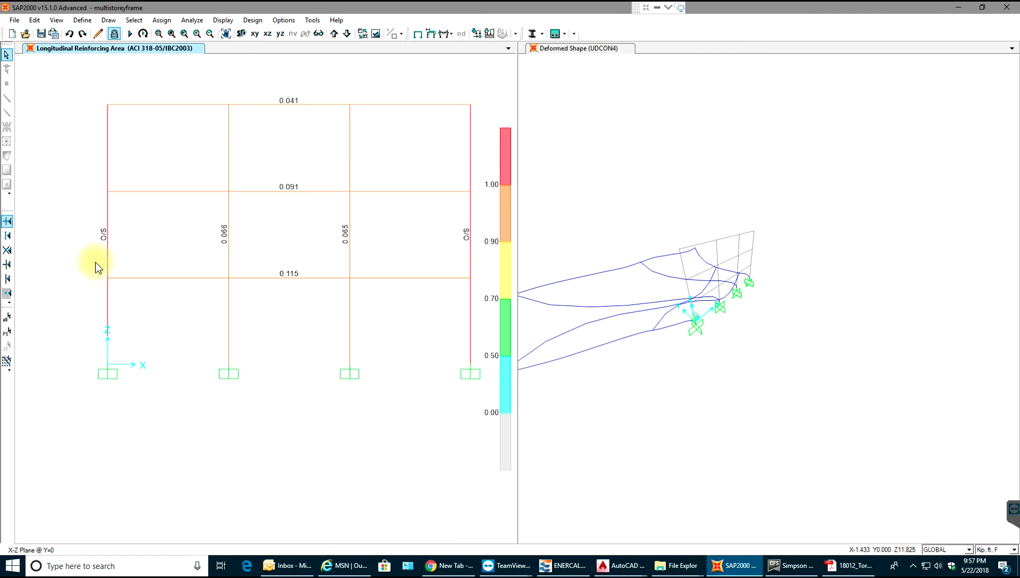
- Select the two outer columns of the frame and verify the analysis sections against the design sections
left_click_drag(111, 133, 96, 156)
left_click_drag(474, 129, 464, 143)
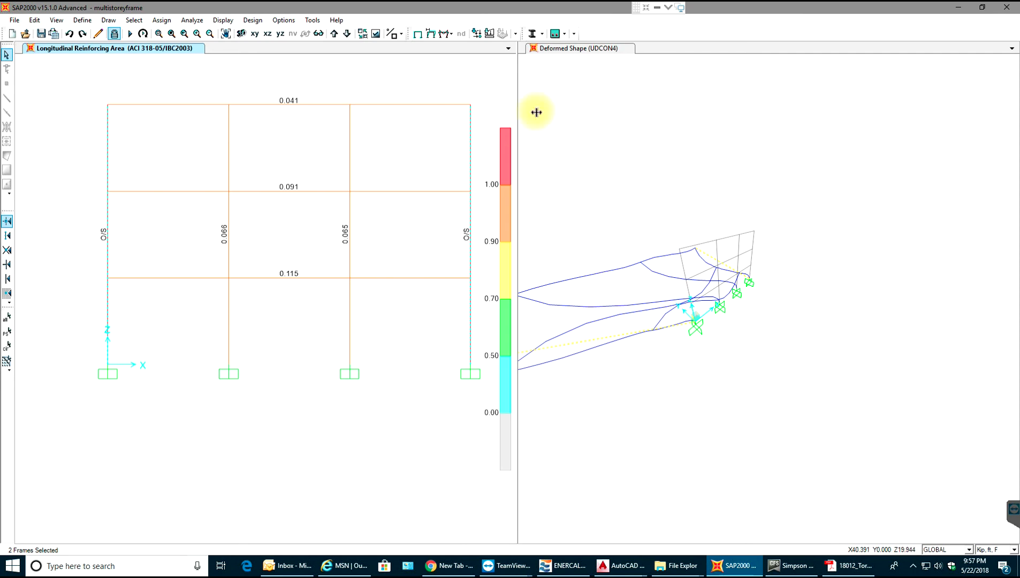
left_click(564, 34)
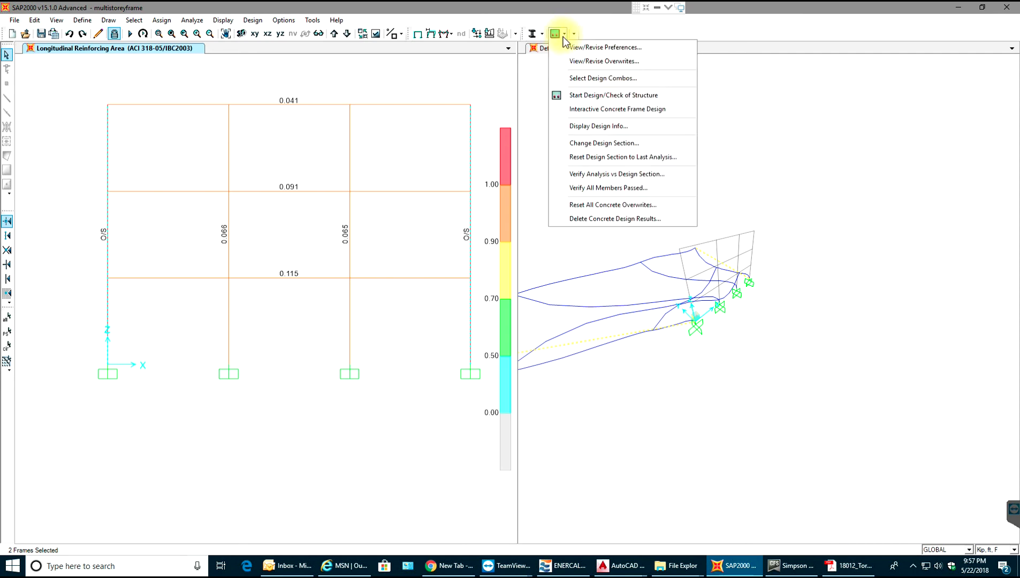
left_click(595, 174)
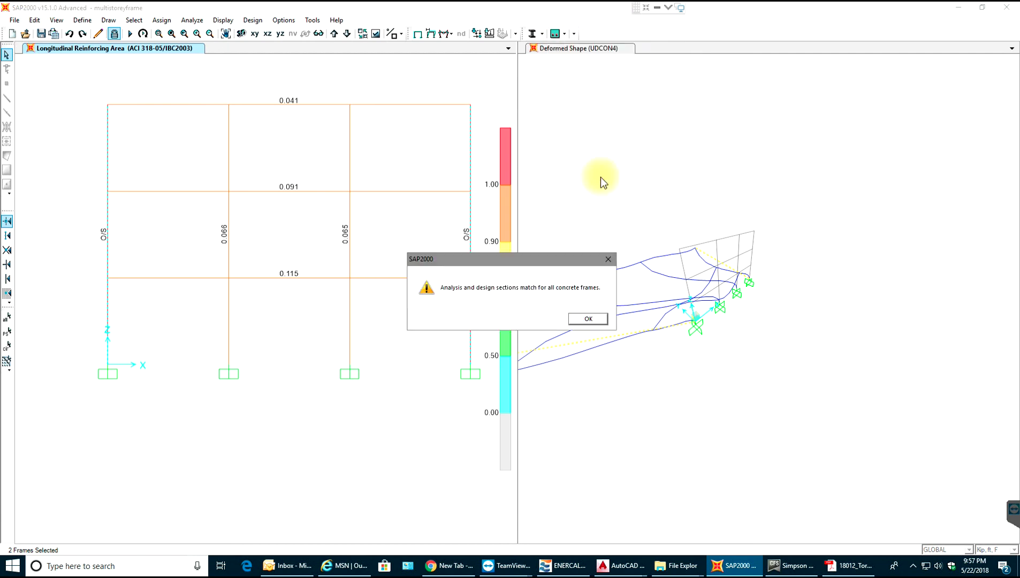
left_click(589, 319)
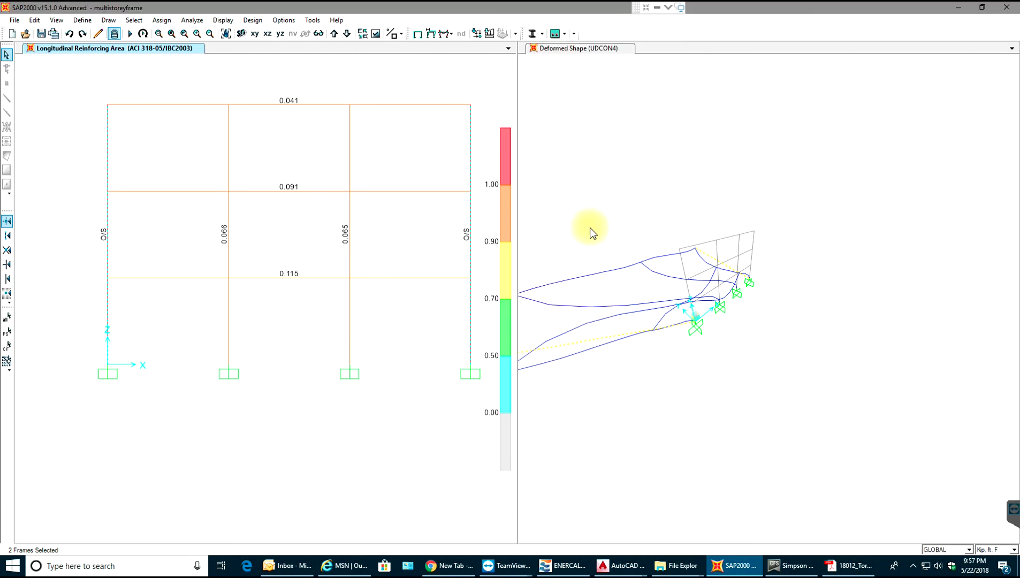
- Display the Rebar Percentage design output on the frame elevation
left_click(566, 34)
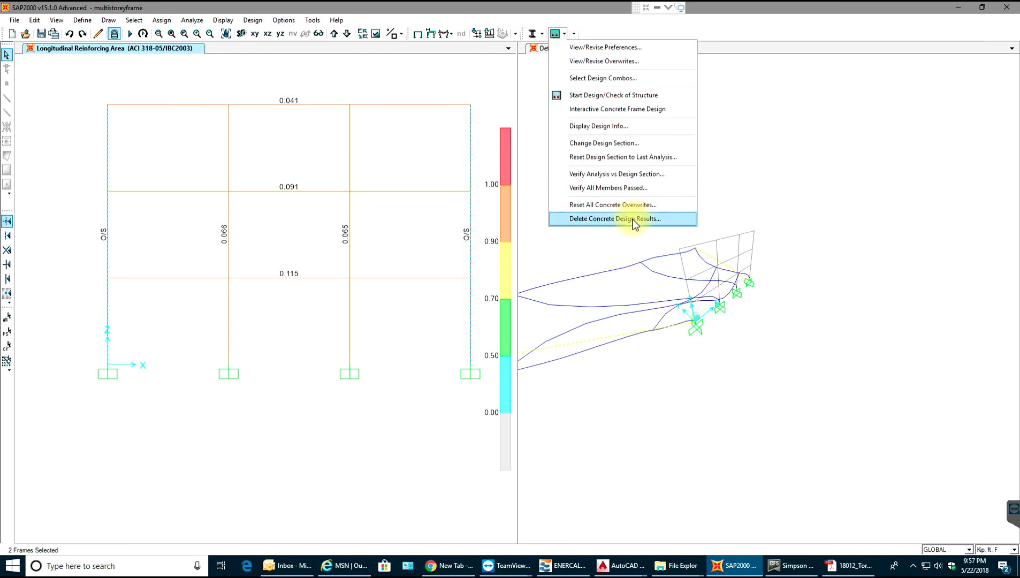
left_click(616, 131)
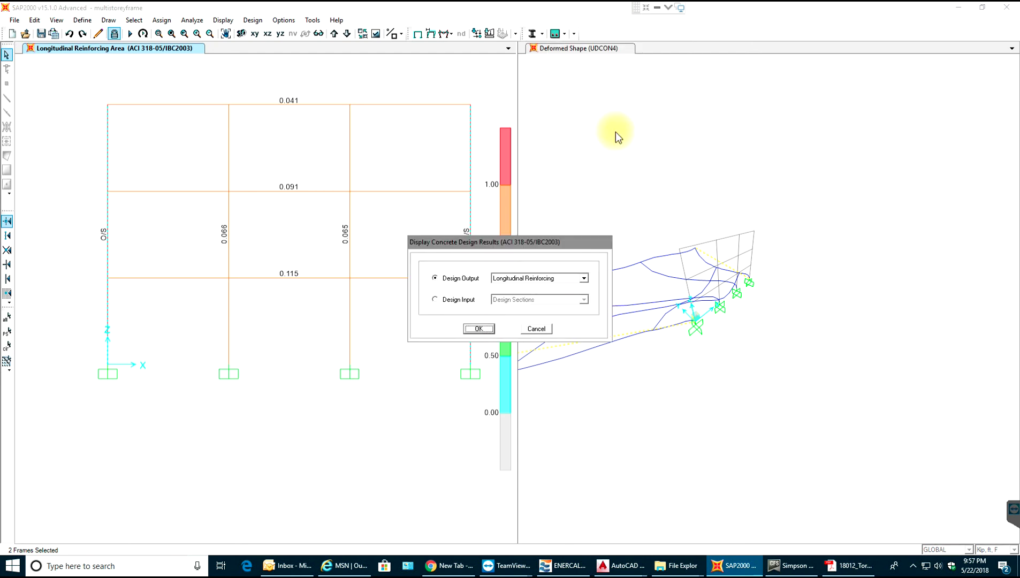
left_click(554, 279)
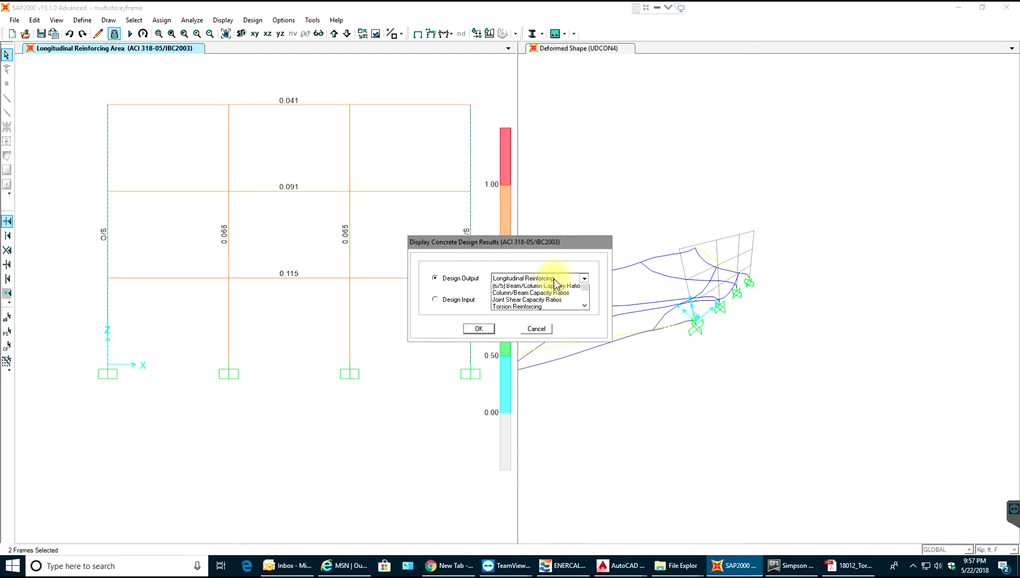
left_click(540, 294)
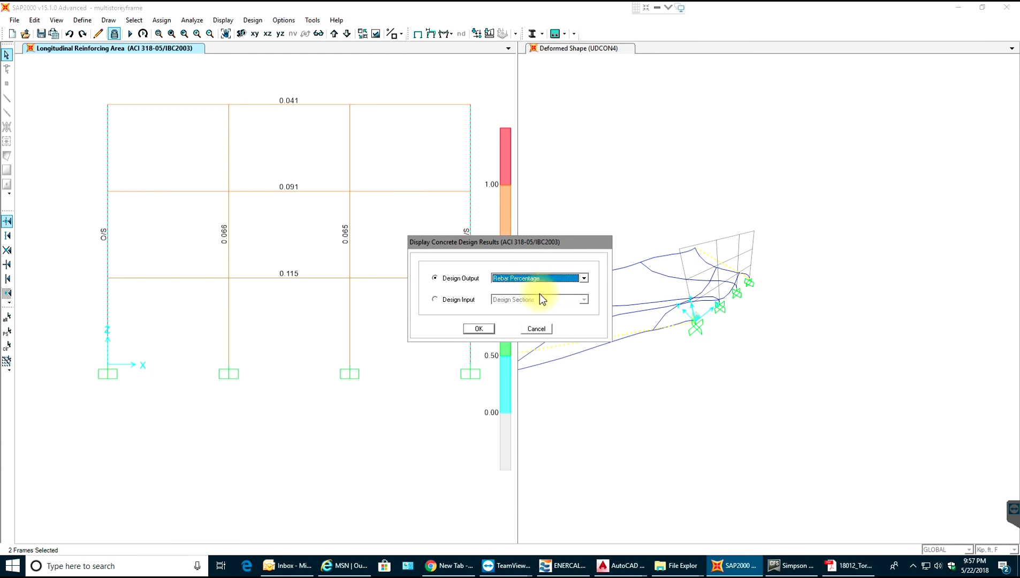
left_click(476, 329)
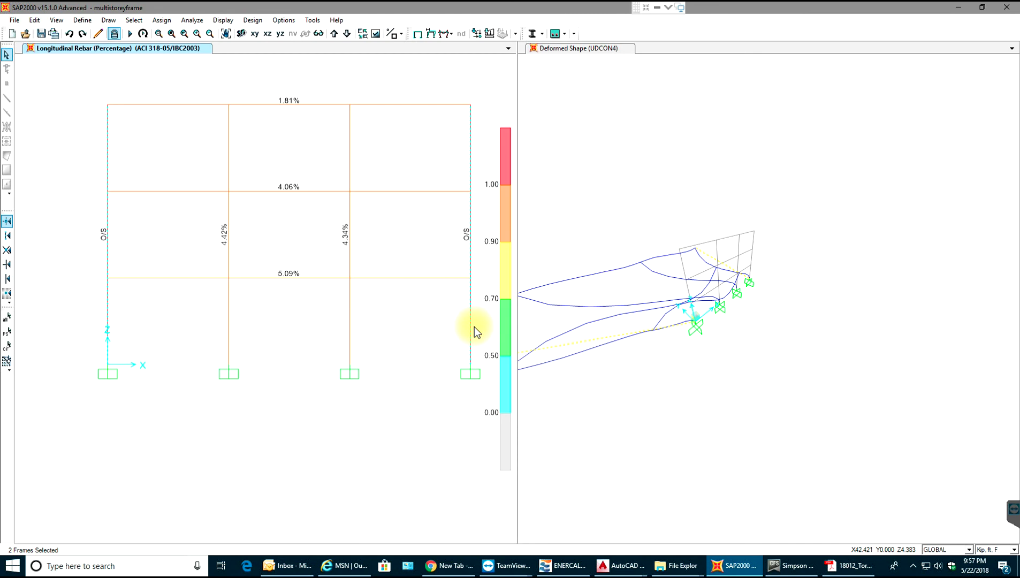
- Switch the displayed design output back to Longitudinal Reinforcing on the frame elevation
left_click(566, 34)
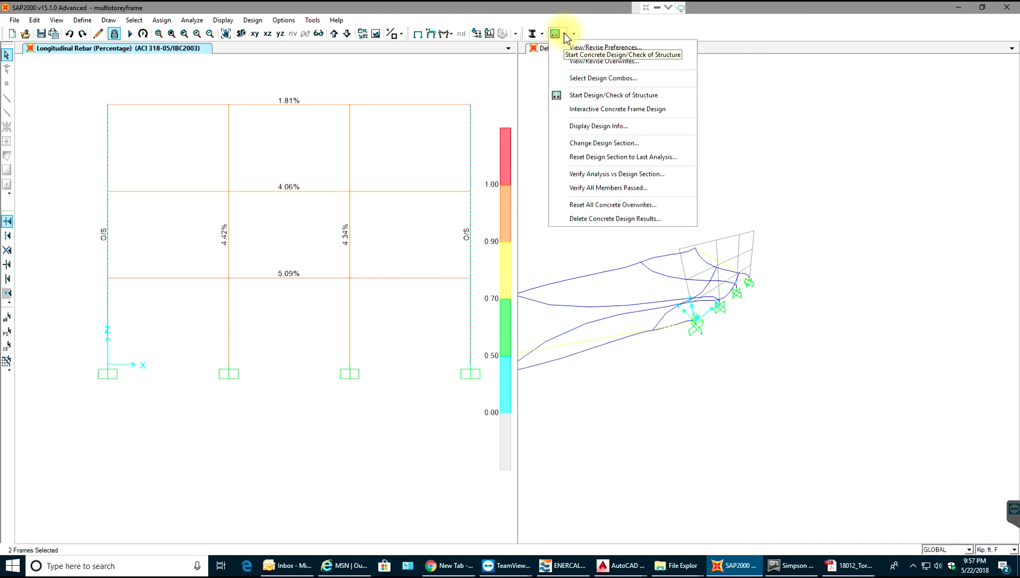
left_click(596, 126)
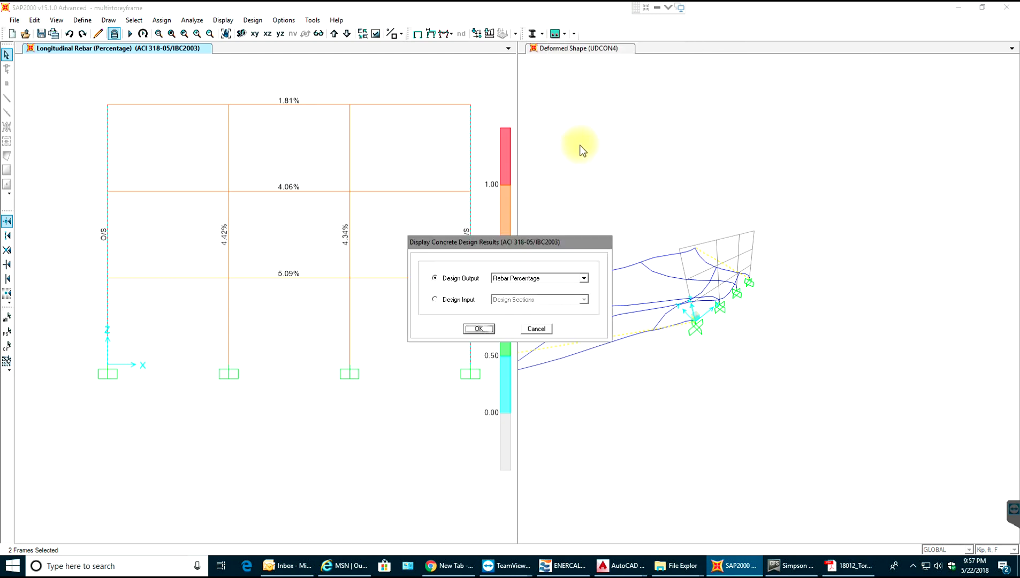
left_click(522, 276)
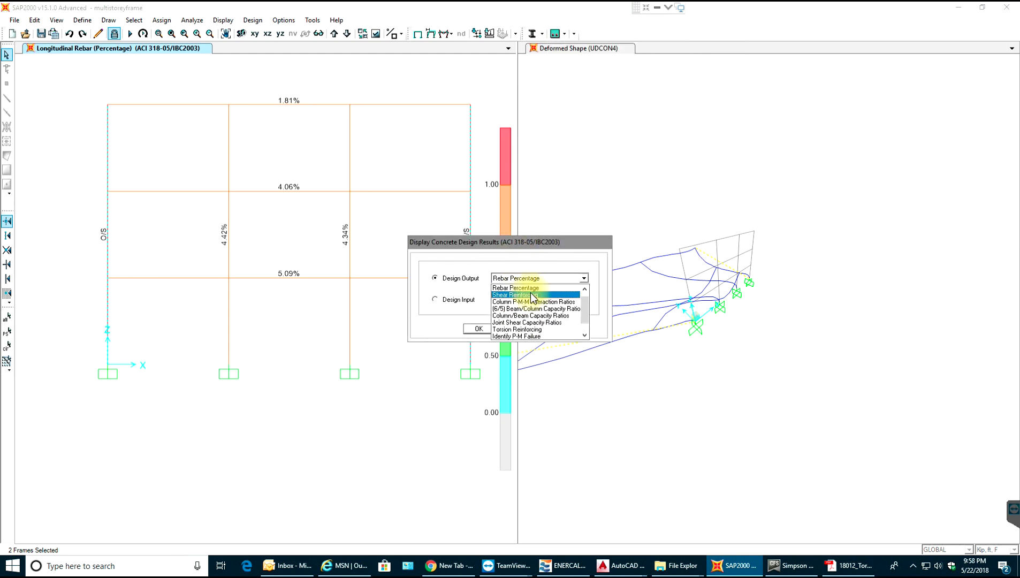
scroll(530, 294, "up", 1)
left_click(522, 289)
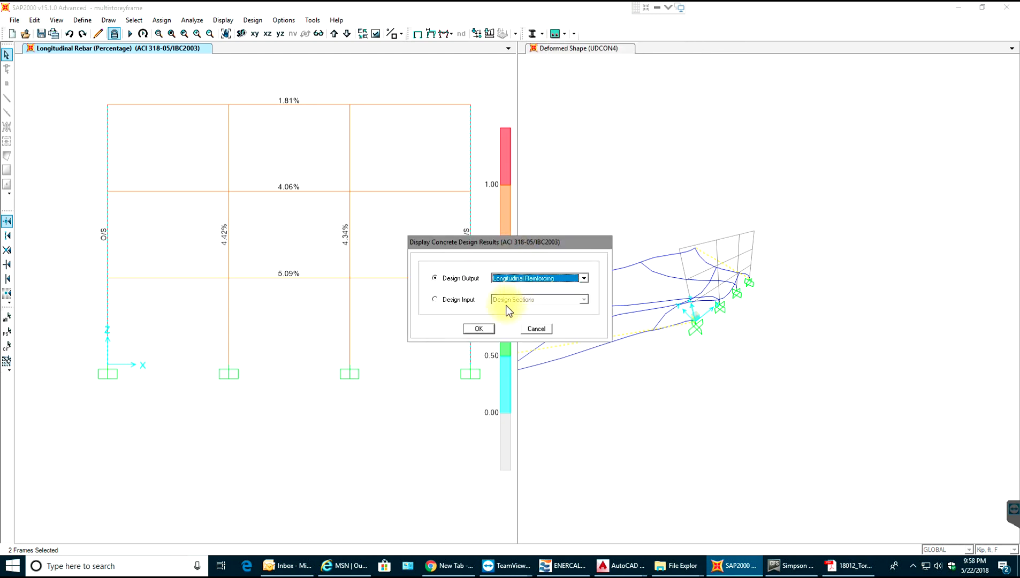
left_click(480, 329)
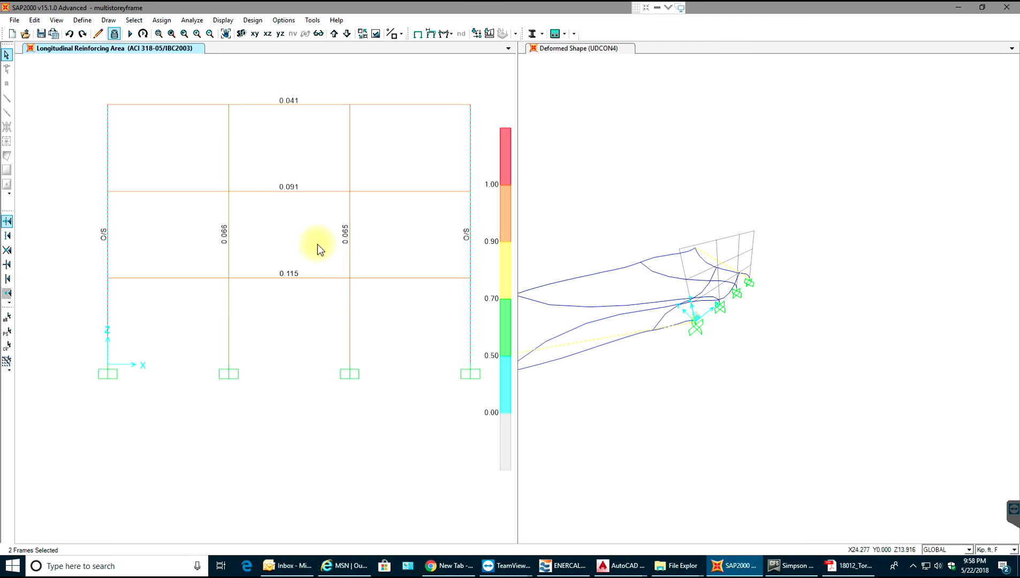
- Clear the frame selection and unlock the model, discarding the analysis results
scroll(317, 244, "down", 1)
middle_click_drag(334, 133, 327, 145)
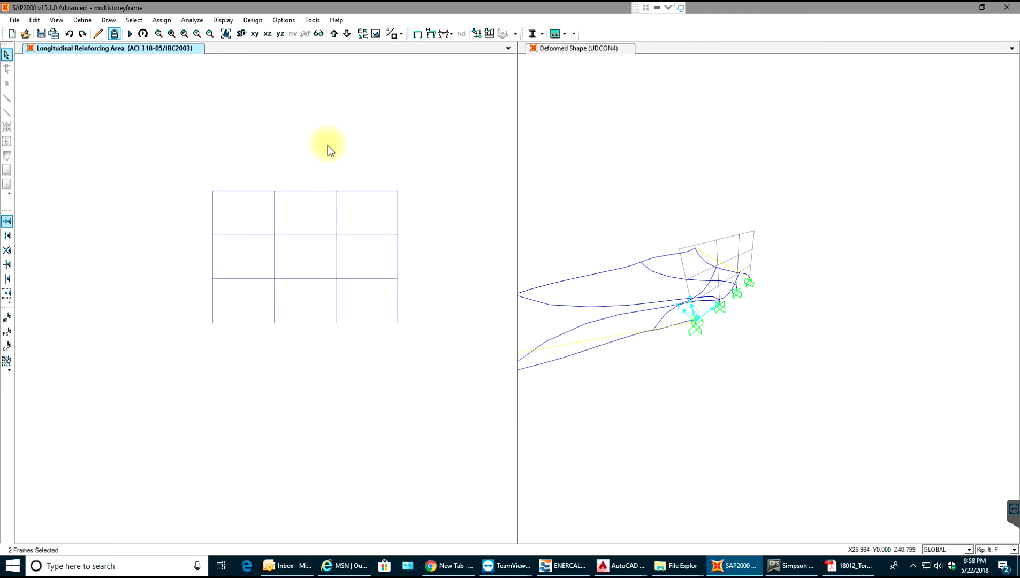
left_click(218, 257)
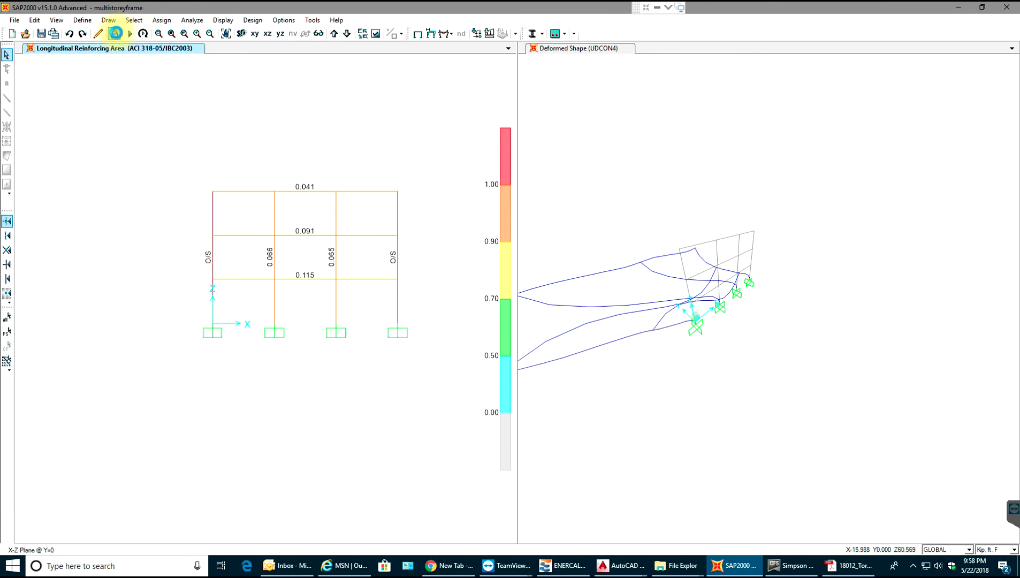
left_click(114, 33)
left_click(515, 321)
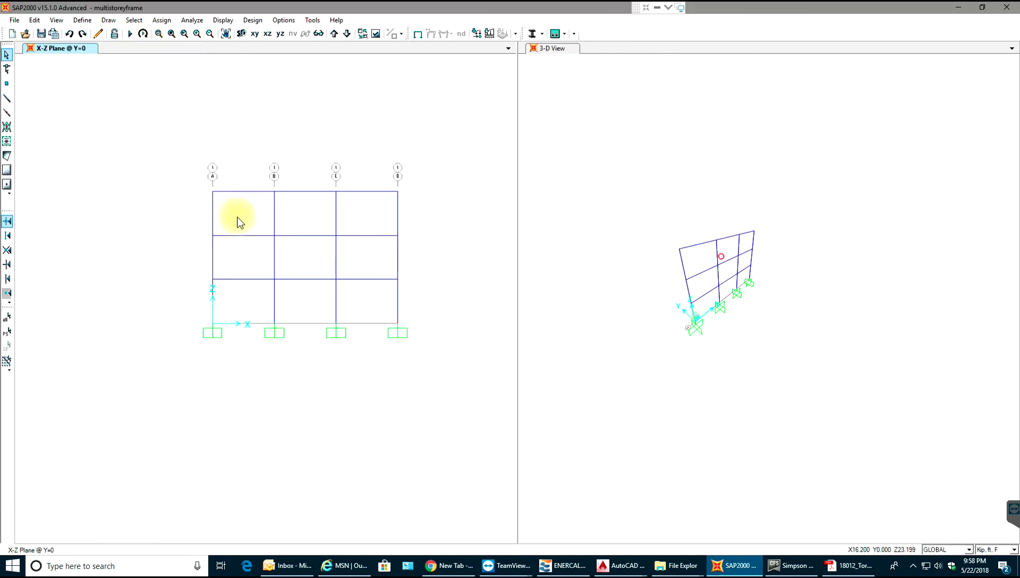
left_click(215, 206)
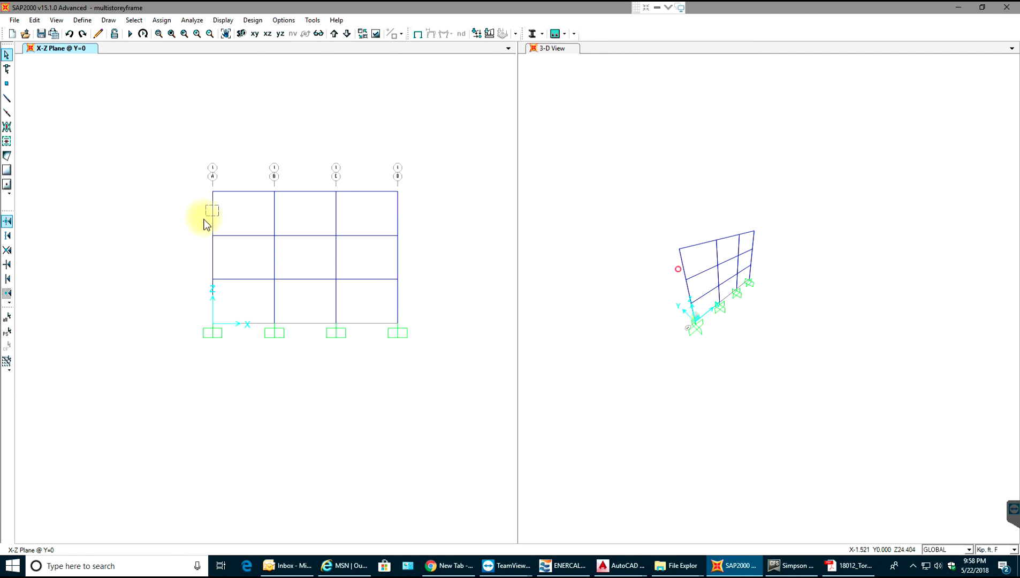
left_click(396, 212)
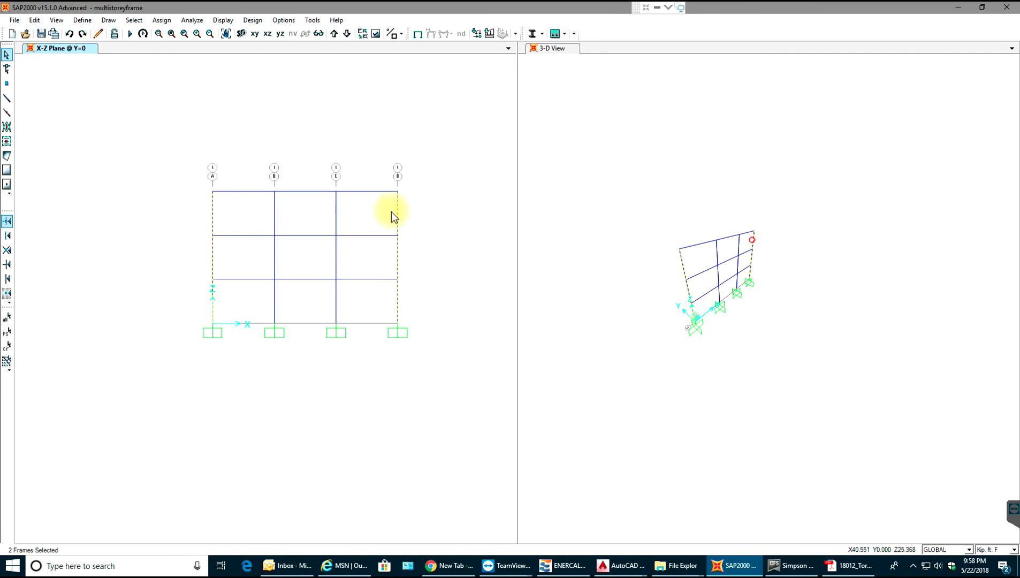
key("ctrl+q")
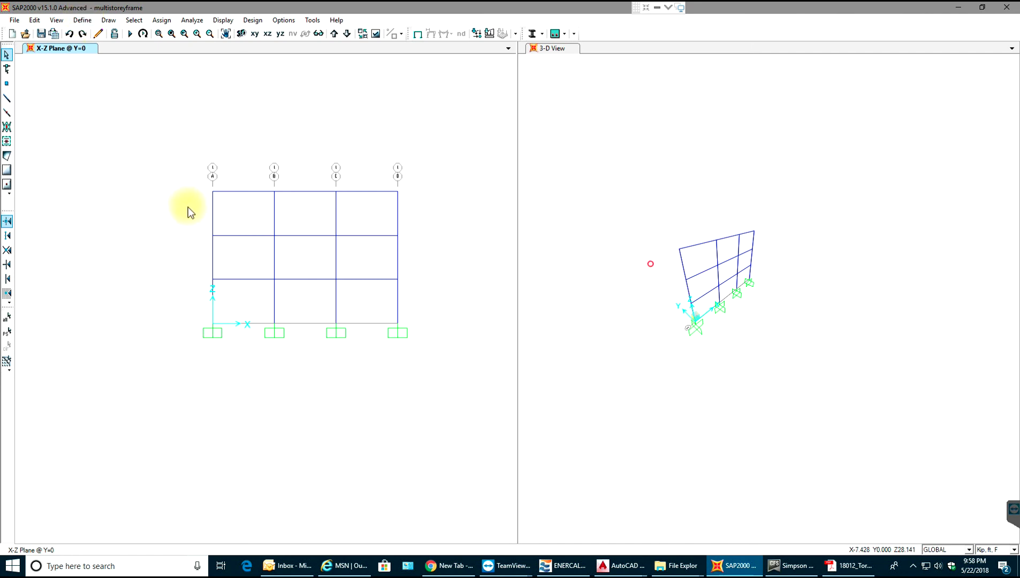
- Assign a 10 kip Global X joint force in the Wind load pattern to the three beam-level joints along grid line A
left_click_drag(227, 163, 193, 297)
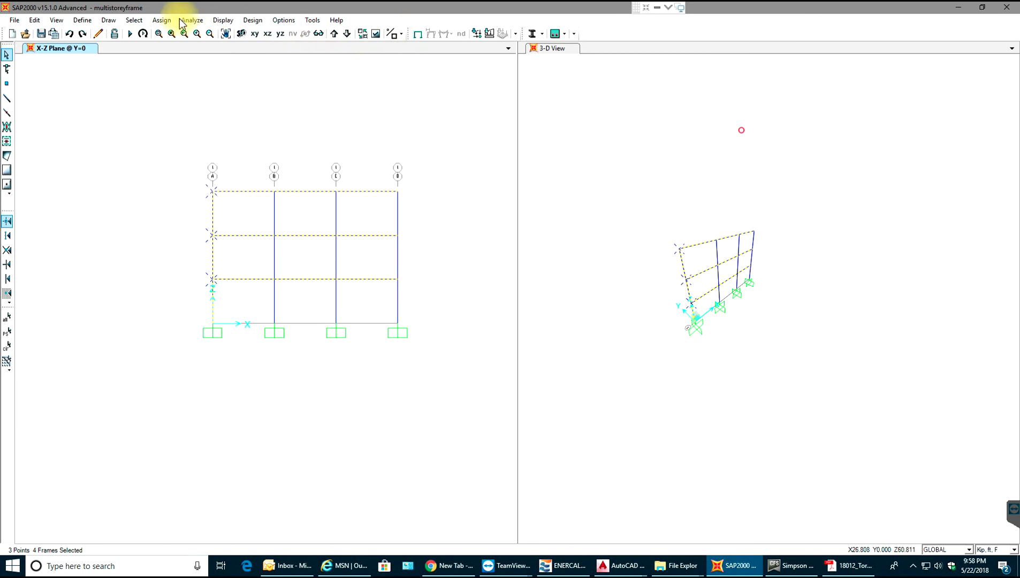
left_click(161, 20)
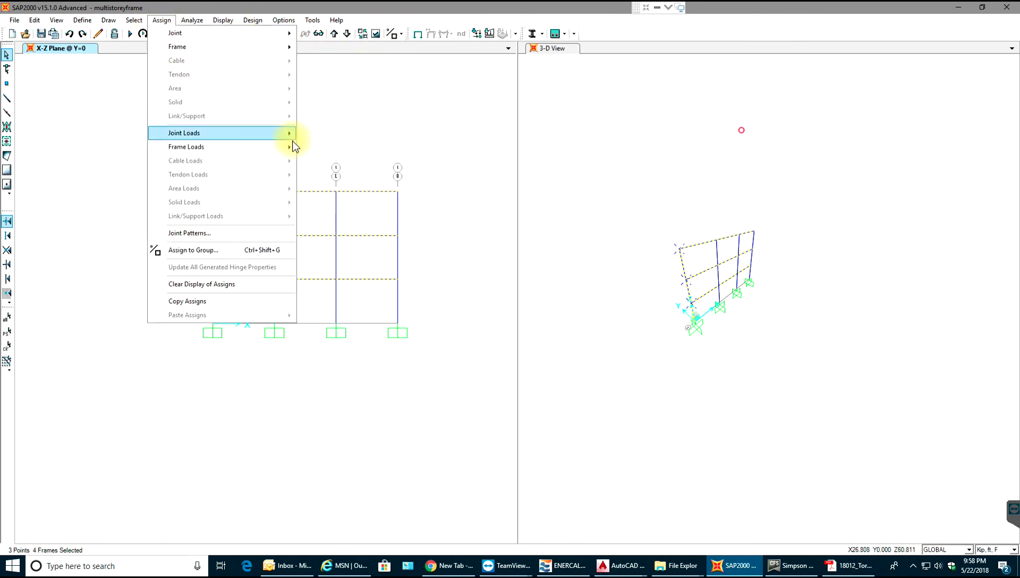
mouse_move(289, 134)
left_click(321, 135)
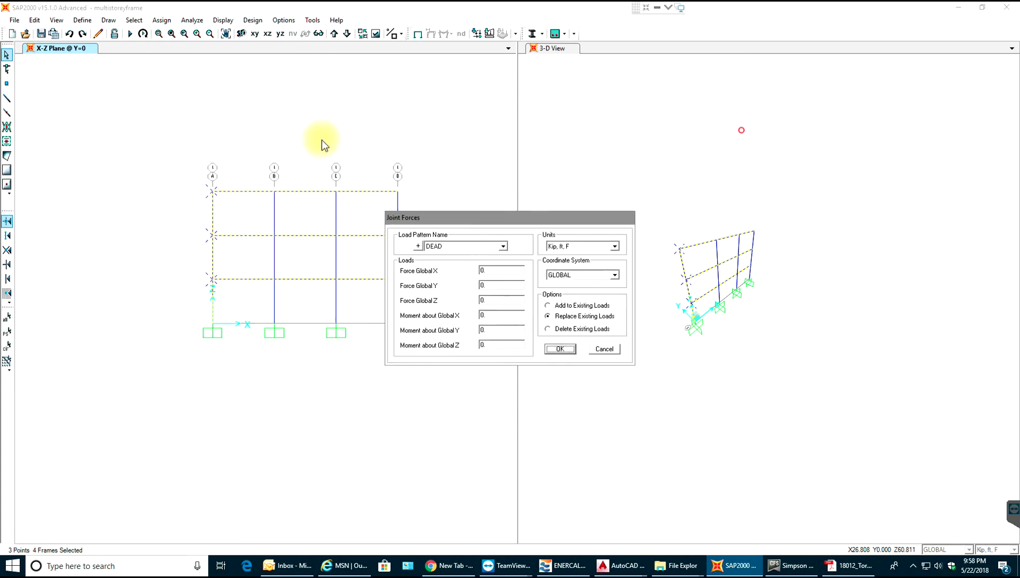
left_click(467, 247)
left_click(445, 271)
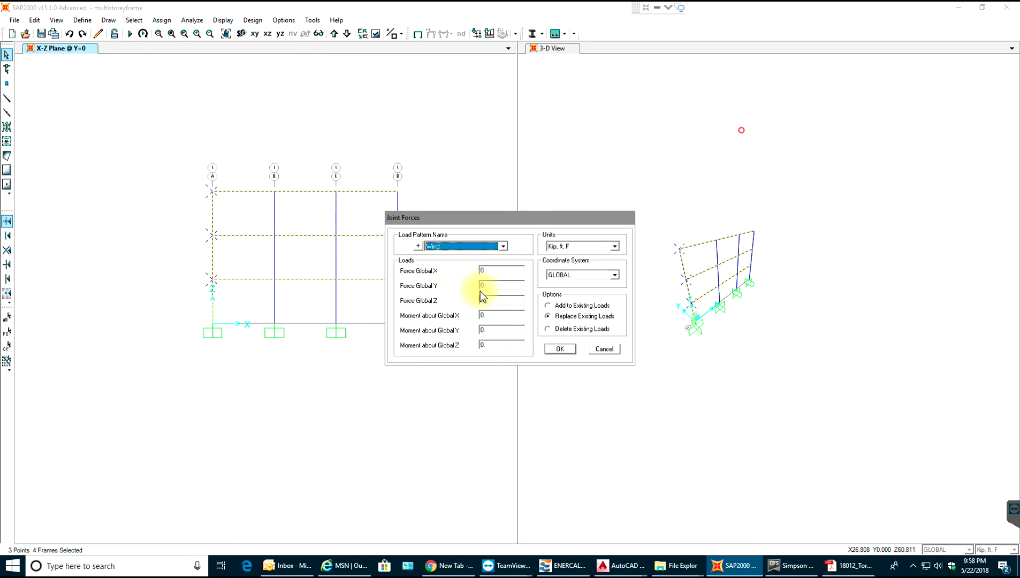
left_click(488, 270)
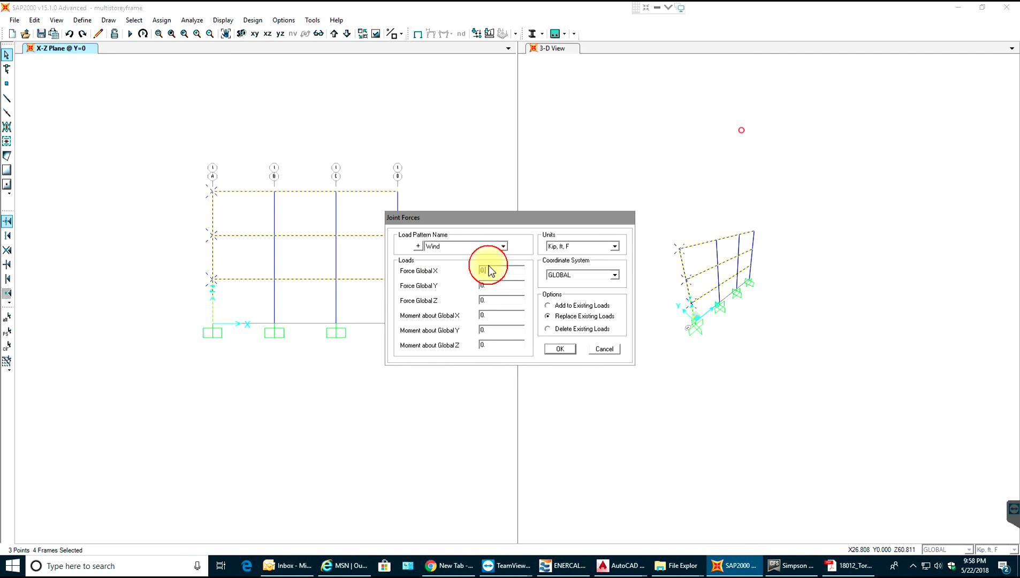
double_click(480, 269)
type("10")
left_click(560, 348)
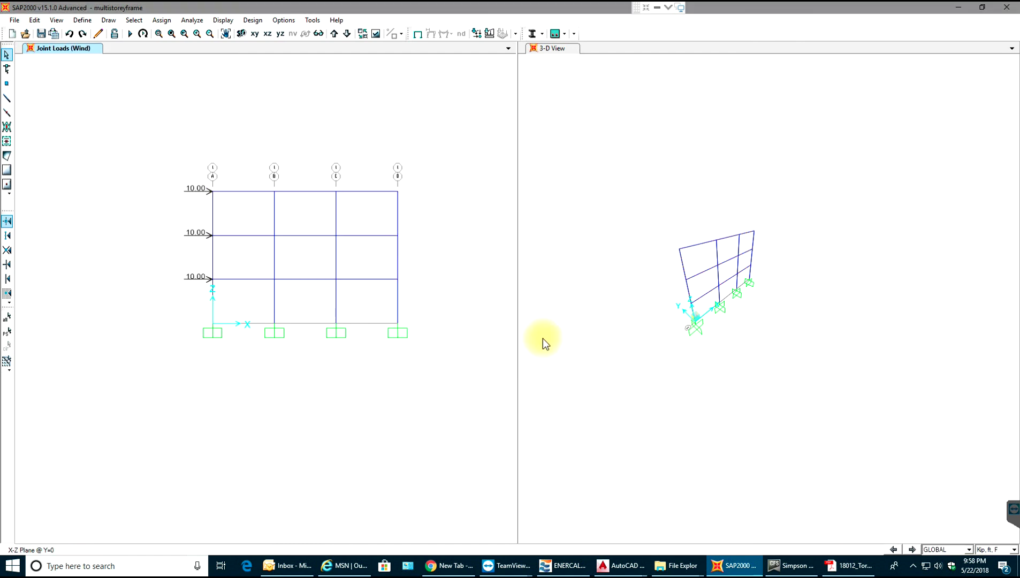
- Rerun the analysis and run the concrete design/check of the structure
left_click(130, 34)
left_click(616, 345)
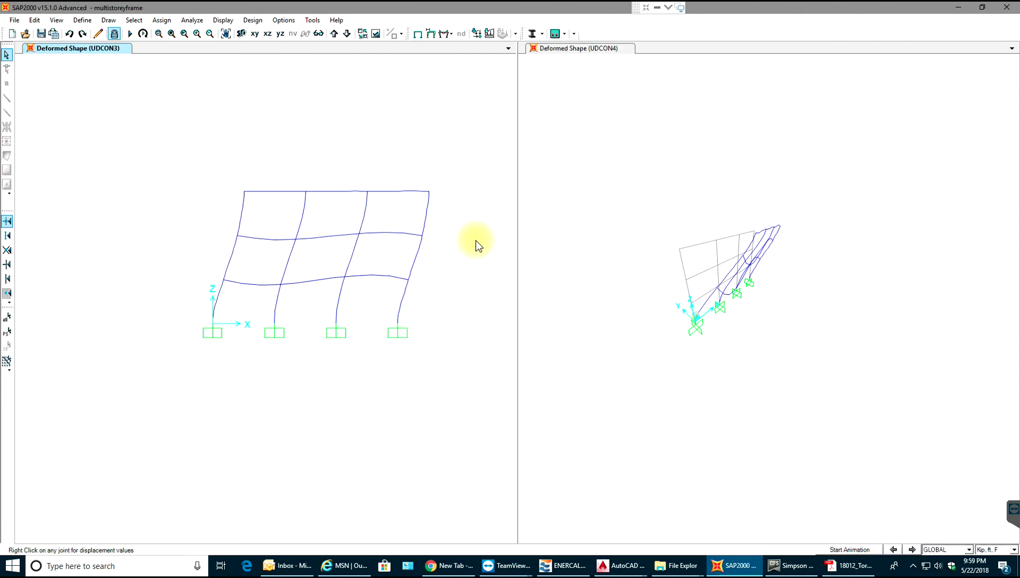
left_click(565, 33)
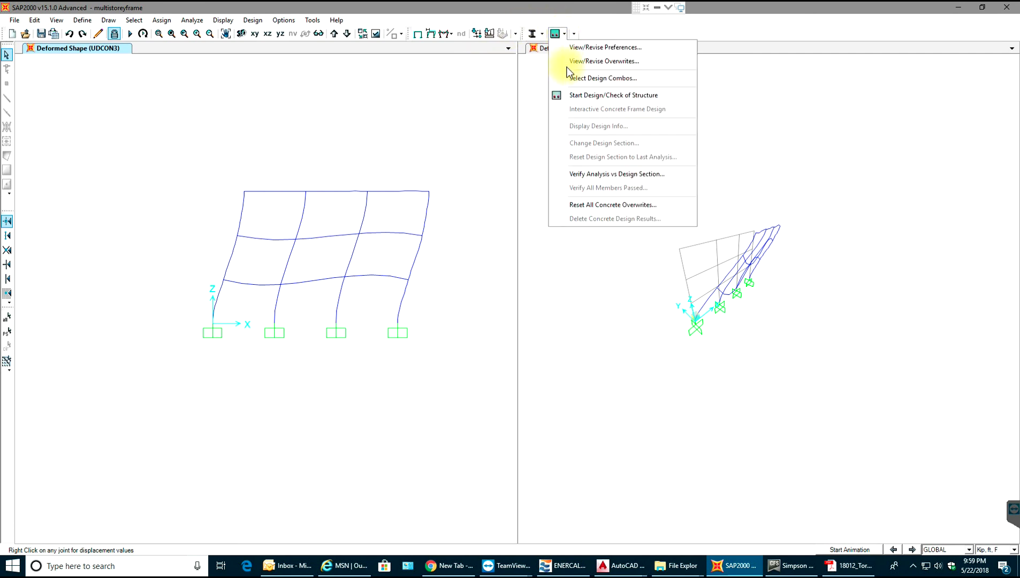
left_click(599, 97)
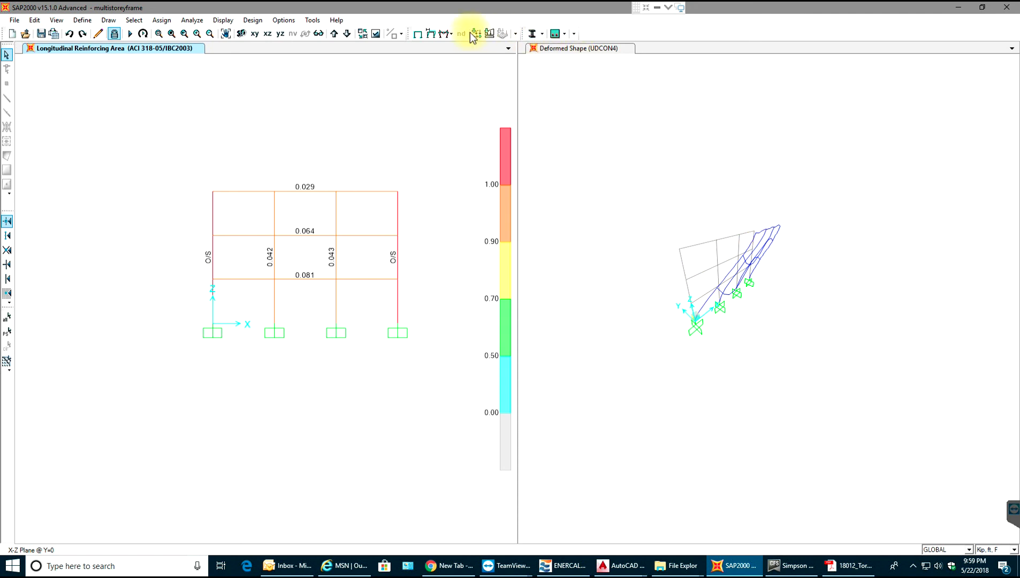
- Display the Shear 2-2 diagram with values for UDCON1 on the frame elevation and make the 3-D deformed shape view active
left_click(454, 33)
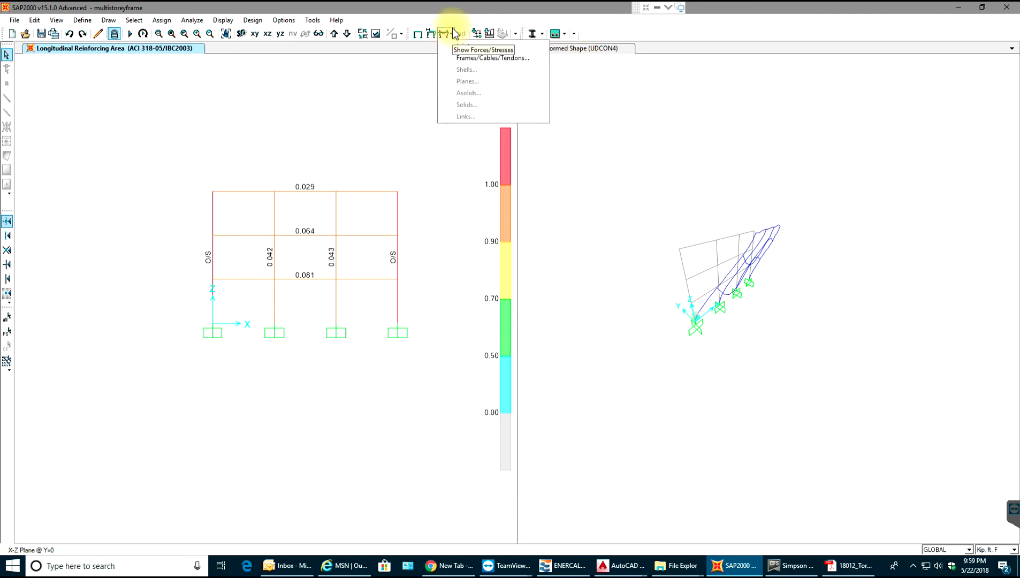
left_click(464, 57)
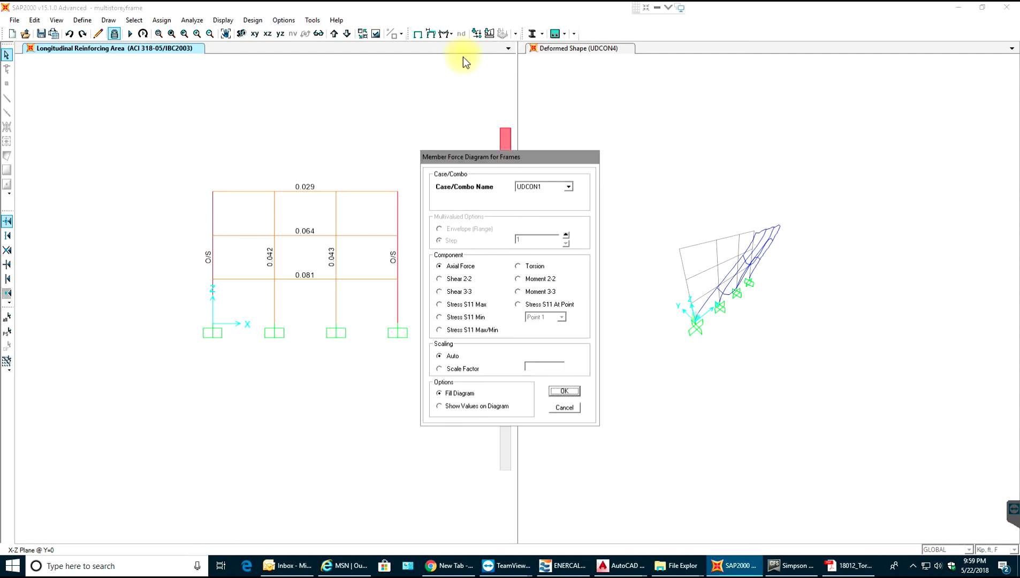
left_click(459, 278)
left_click(481, 407)
left_click(555, 392)
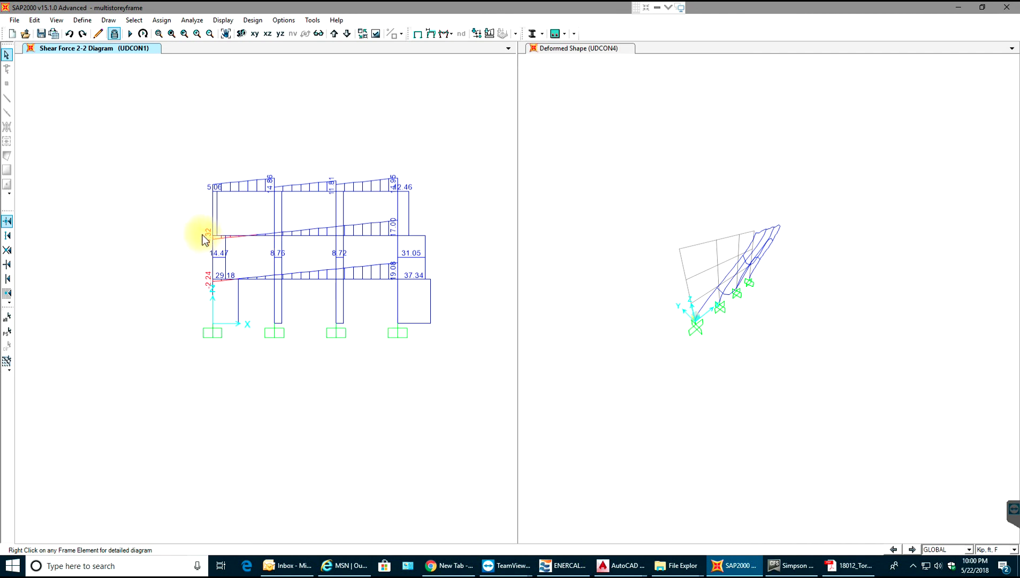
mouse_move(210, 241)
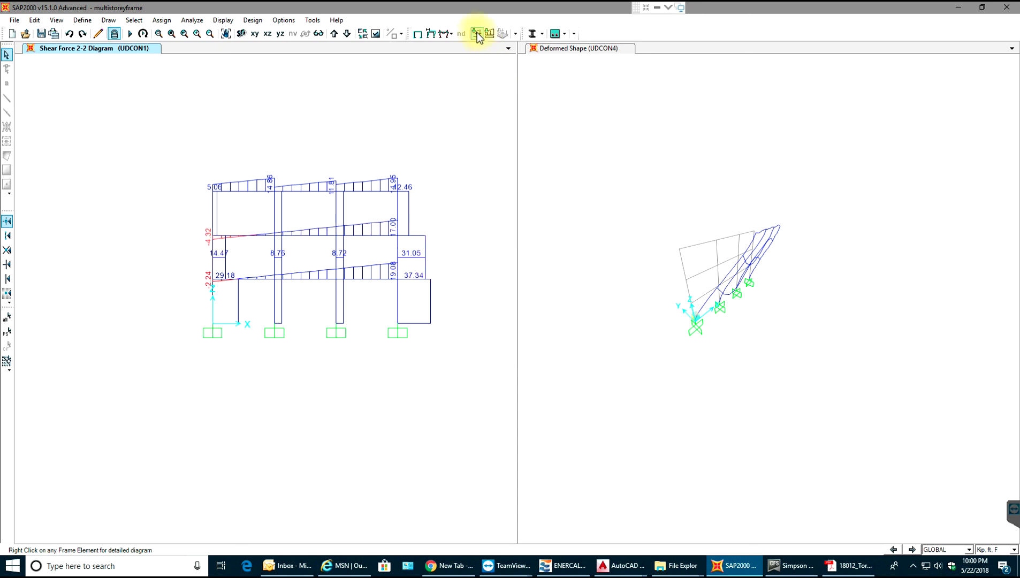
left_click(450, 34)
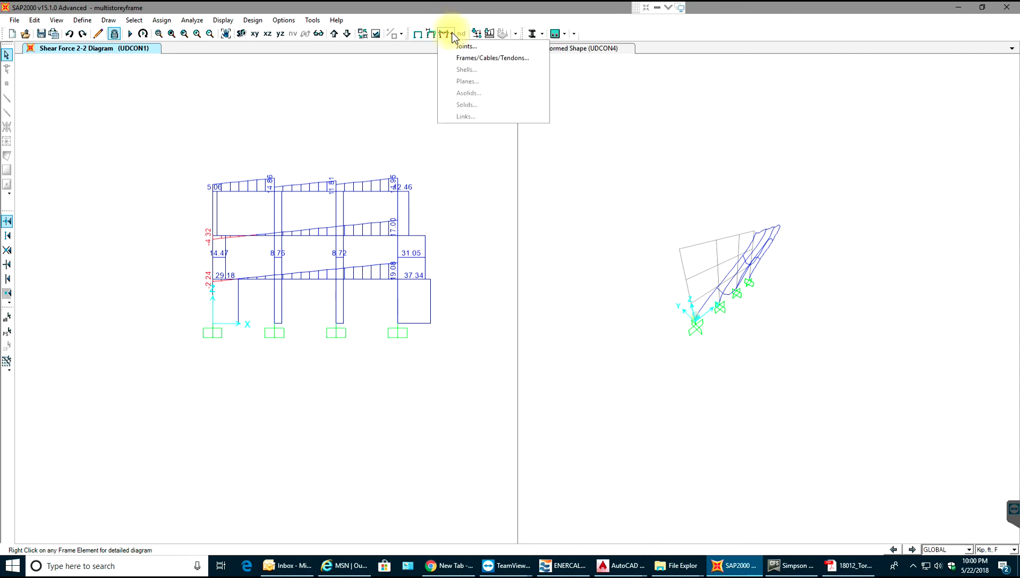
left_click(604, 247)
left_click(450, 34)
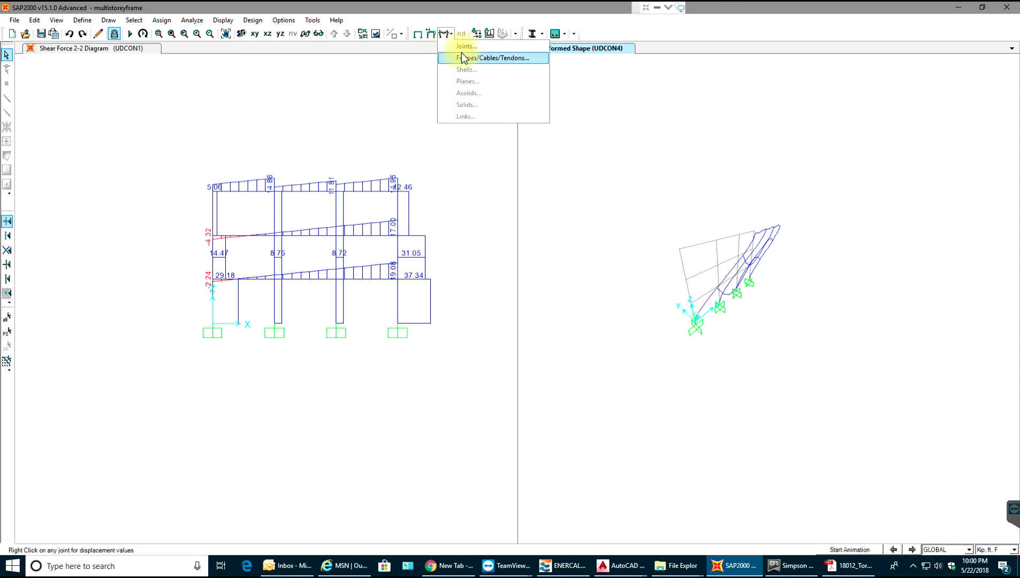
left_click(465, 46)
left_click(535, 186)
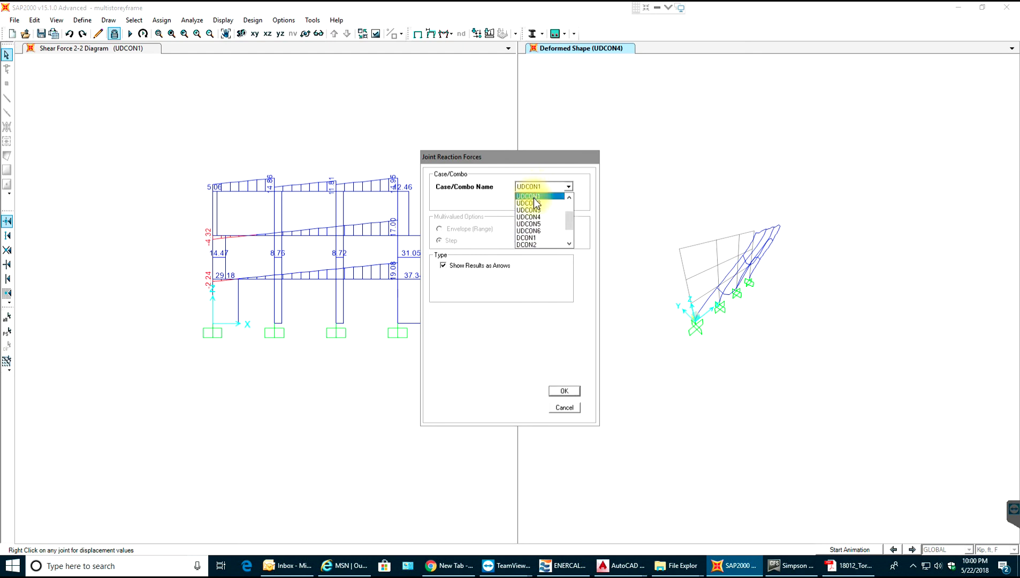
left_click(534, 210)
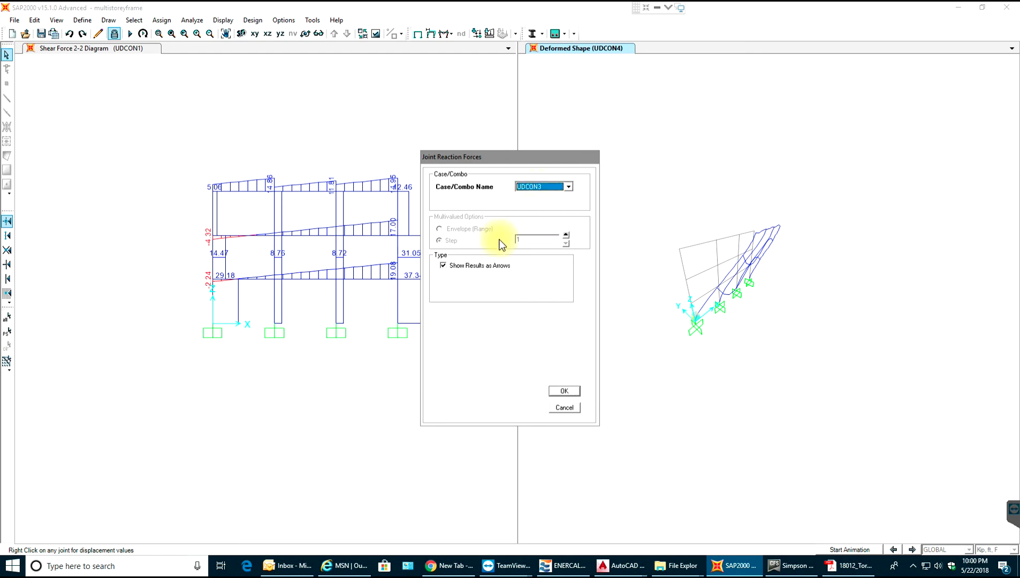
left_click(561, 408)
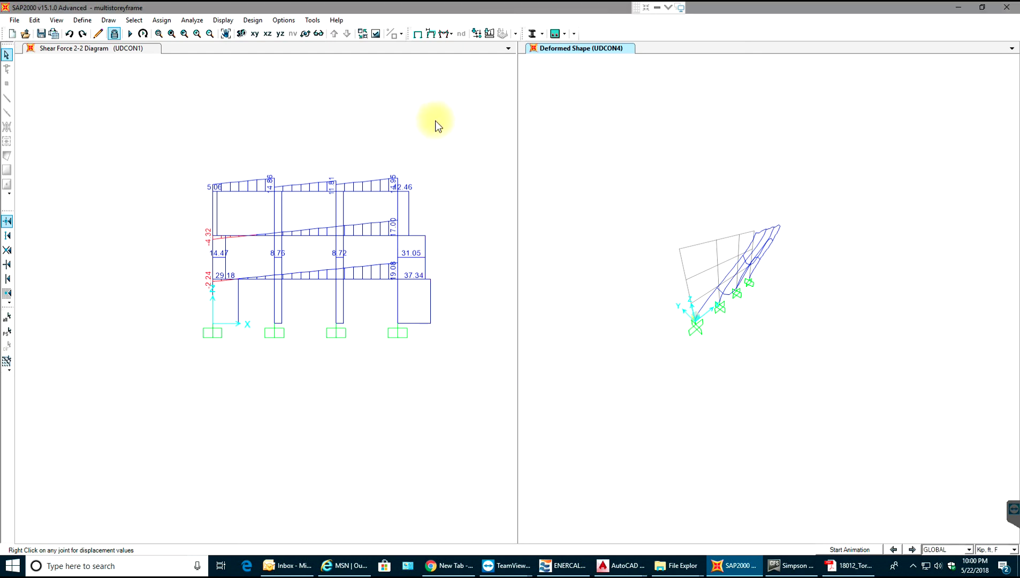
- Display the Moment 3-3 diagram with values for UDCON1 in the 3-D view
left_click(445, 34)
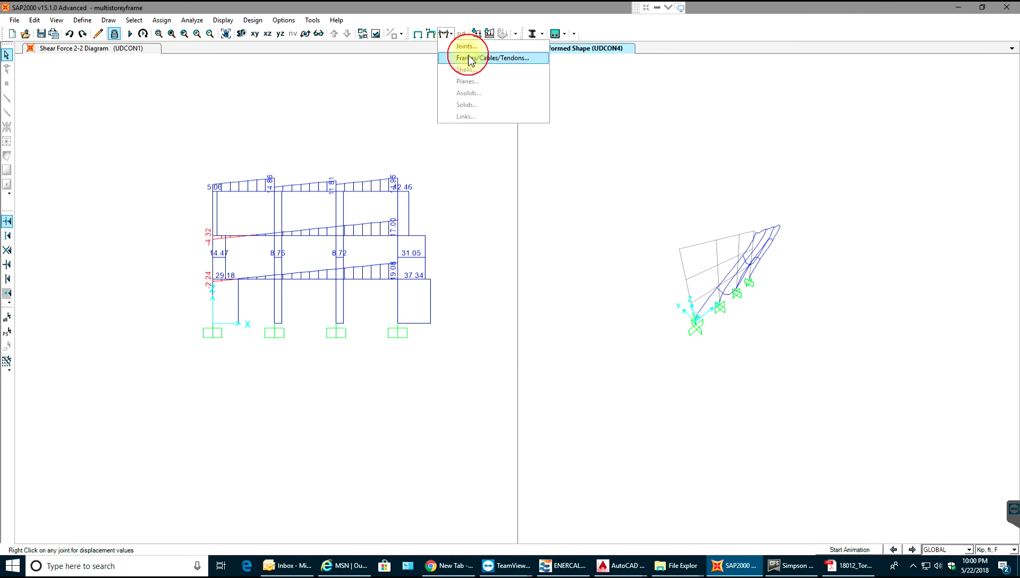
left_click(469, 58)
left_click(534, 292)
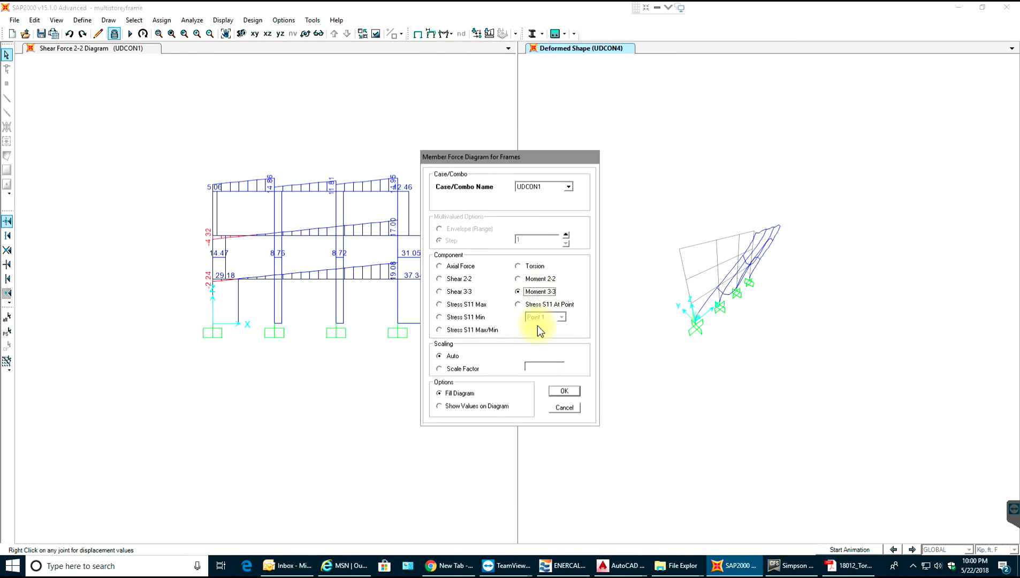
left_click(498, 408)
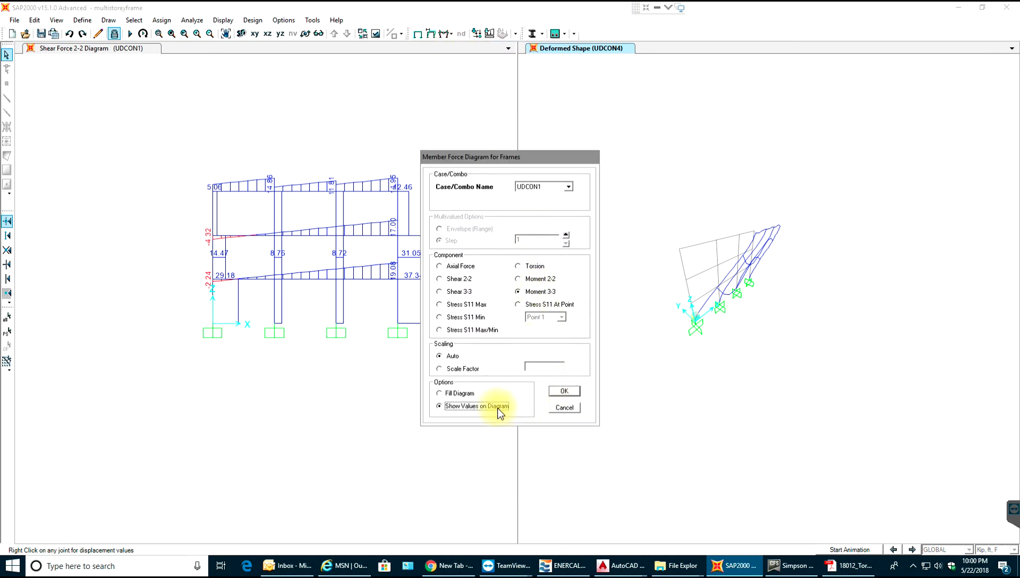
left_click(563, 391)
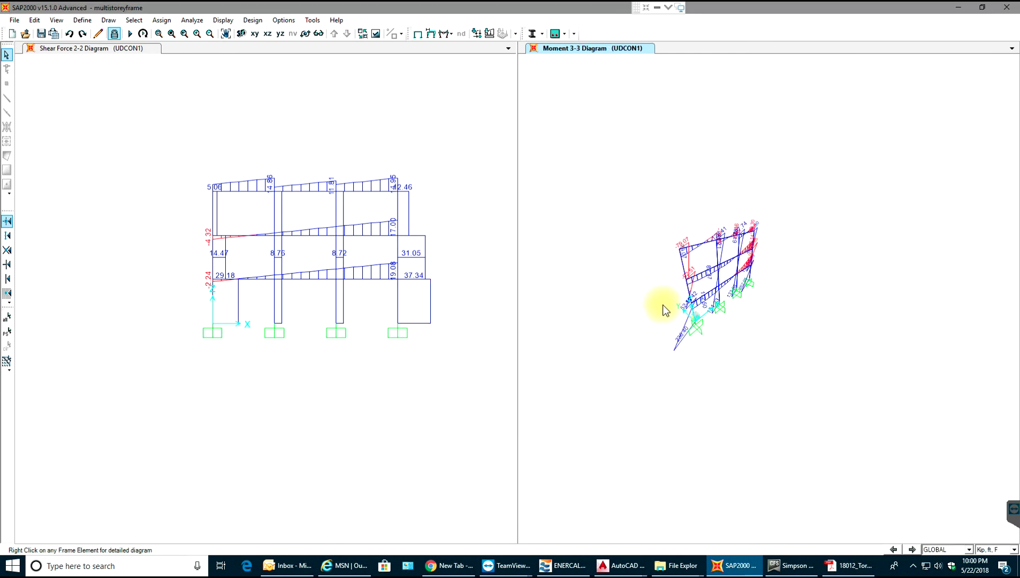
- Enlarge the moment diagram and set its view to the X-Z plane
middle_click_drag(705, 328, 708, 339, "shift")
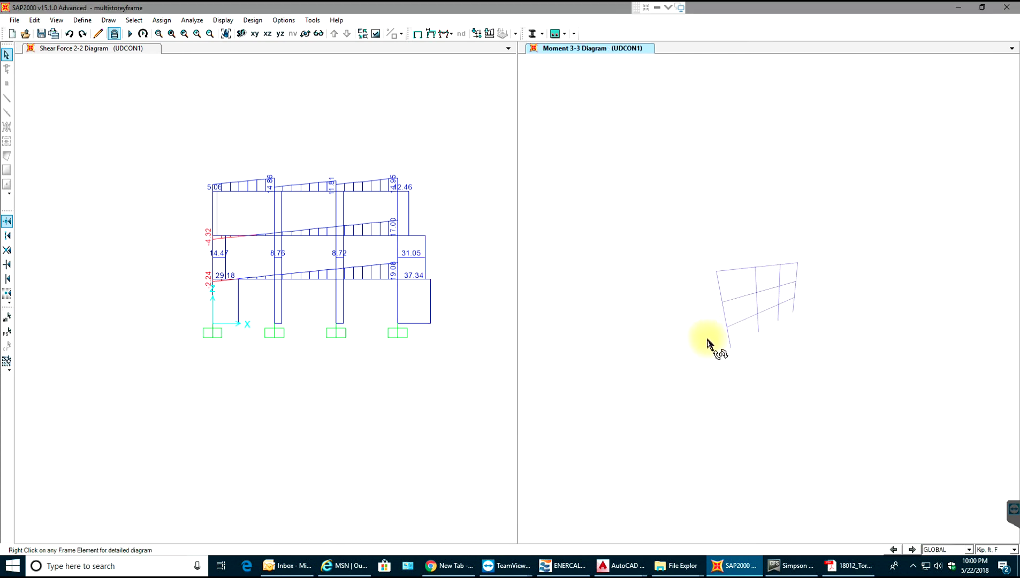
scroll(769, 291, "up", 5)
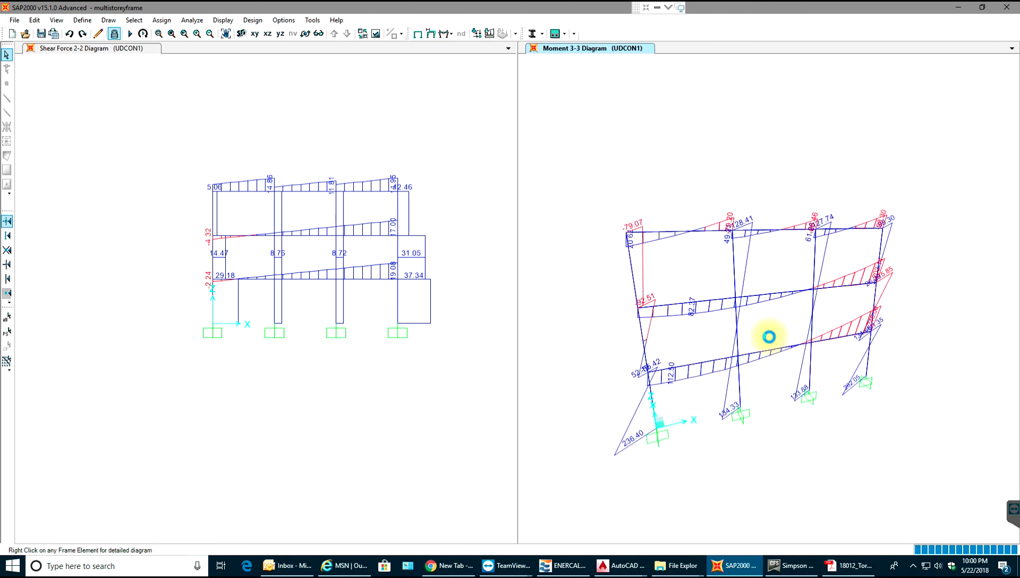
scroll(760, 292, "up", 2)
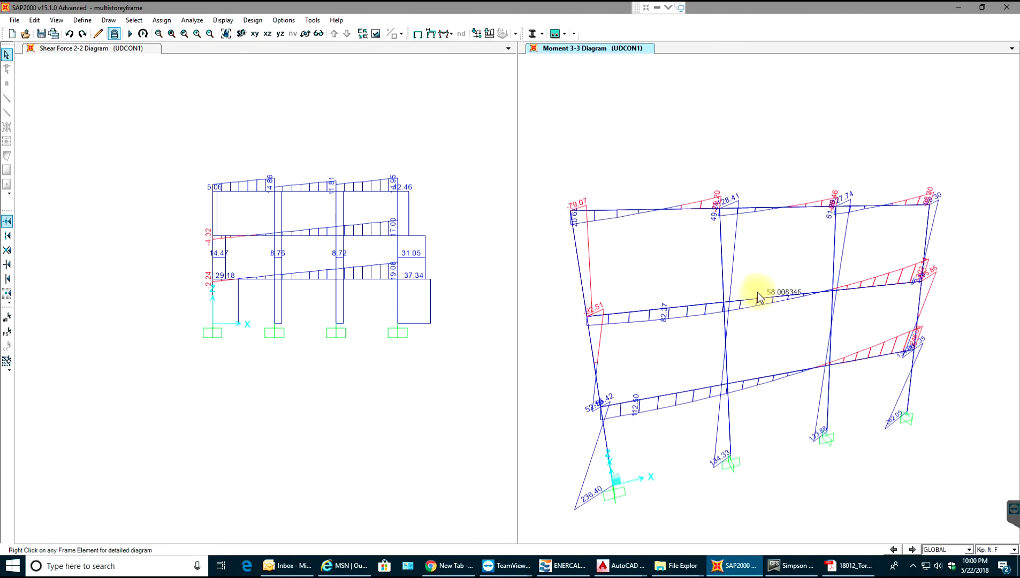
left_click(257, 34)
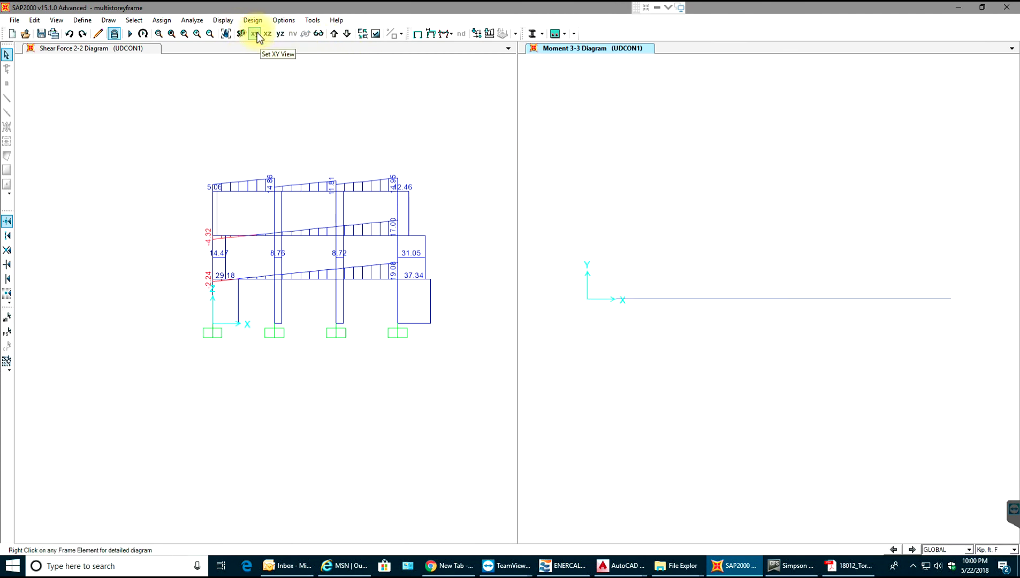
left_click(270, 36)
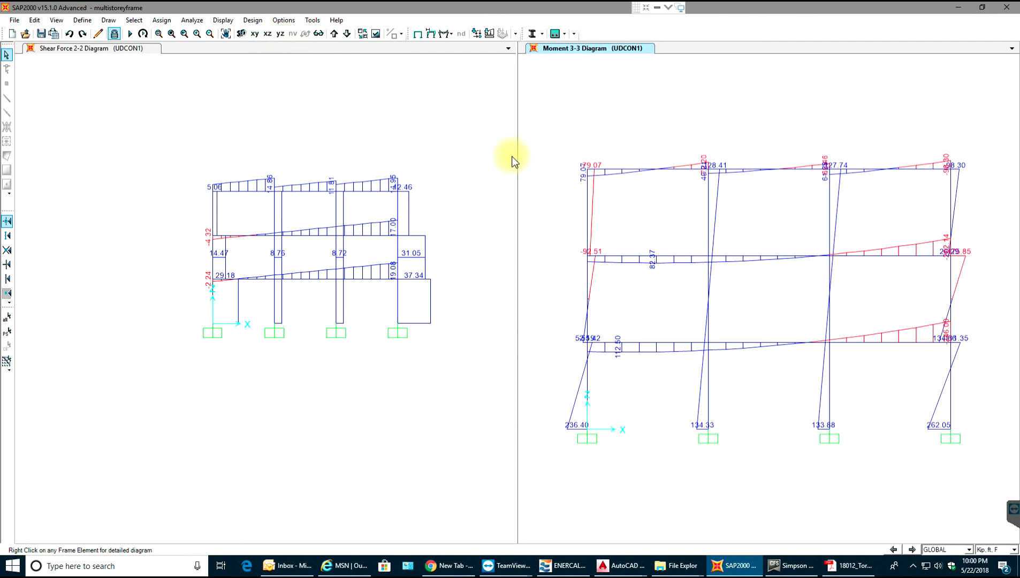